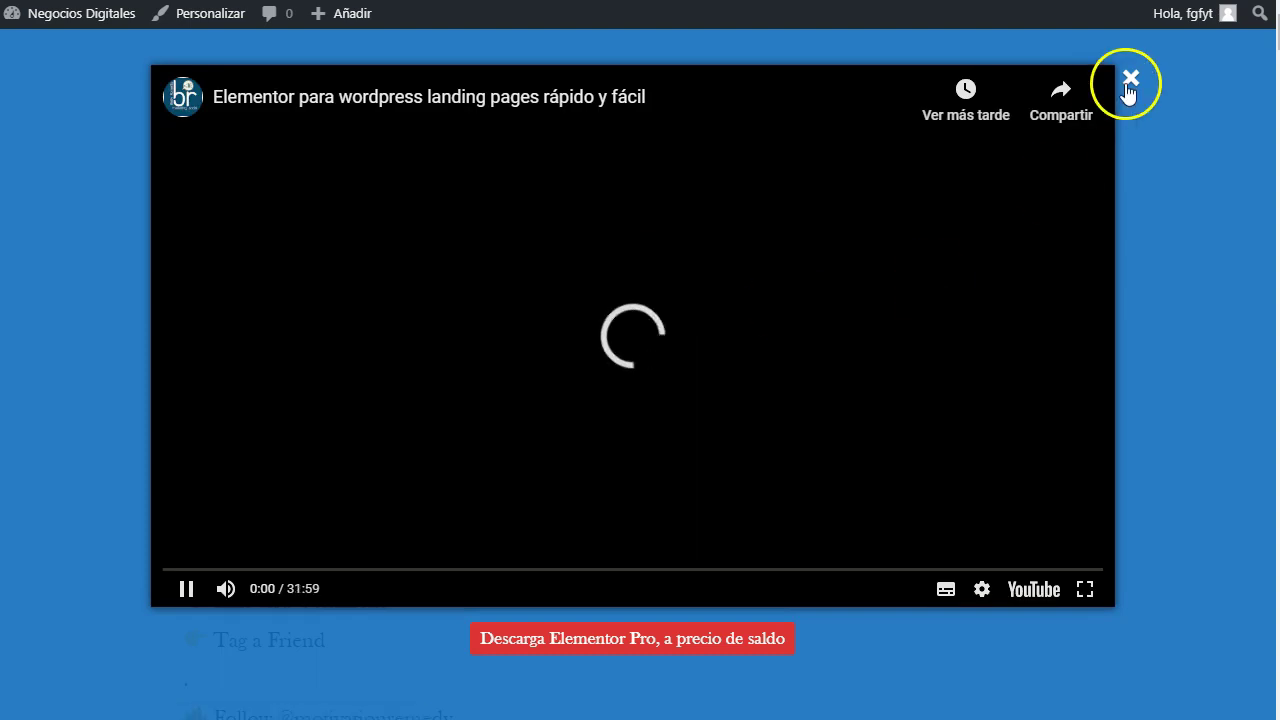
- Close the video pop-up on the blog post and open the site's admin dashboard (Escritorio)
click(1129, 84)
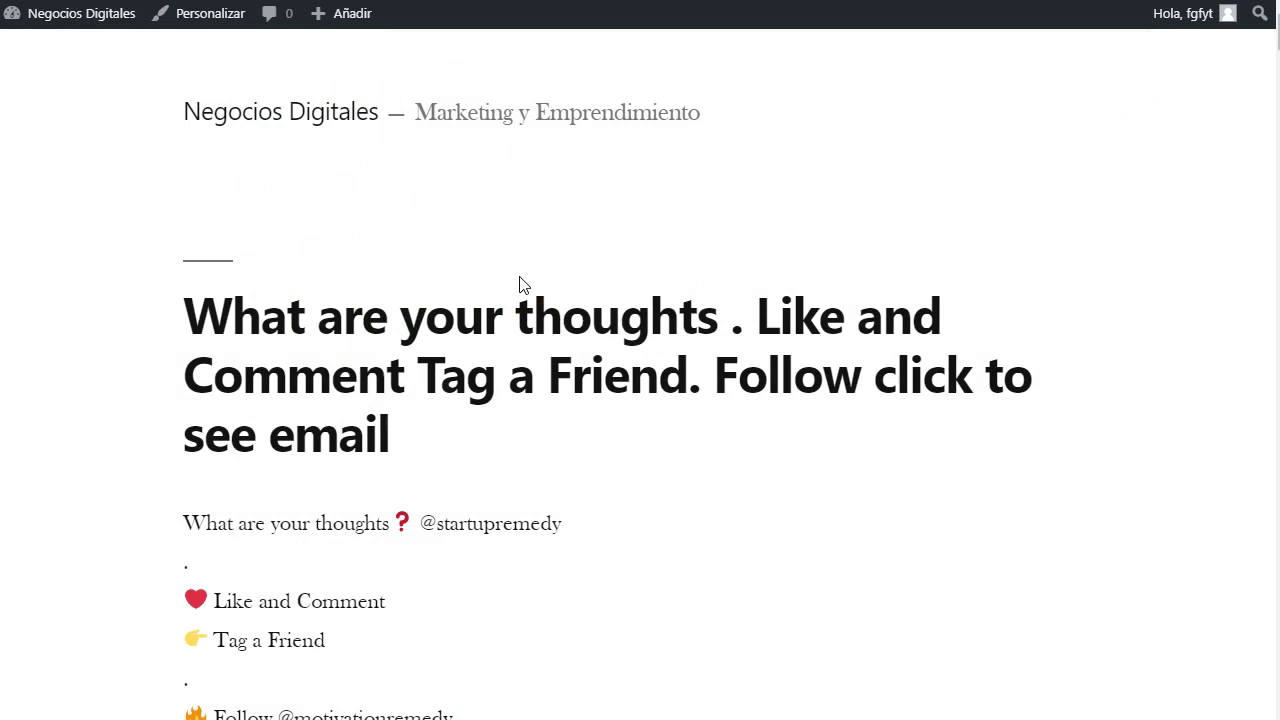
mouse_move(60, 18)
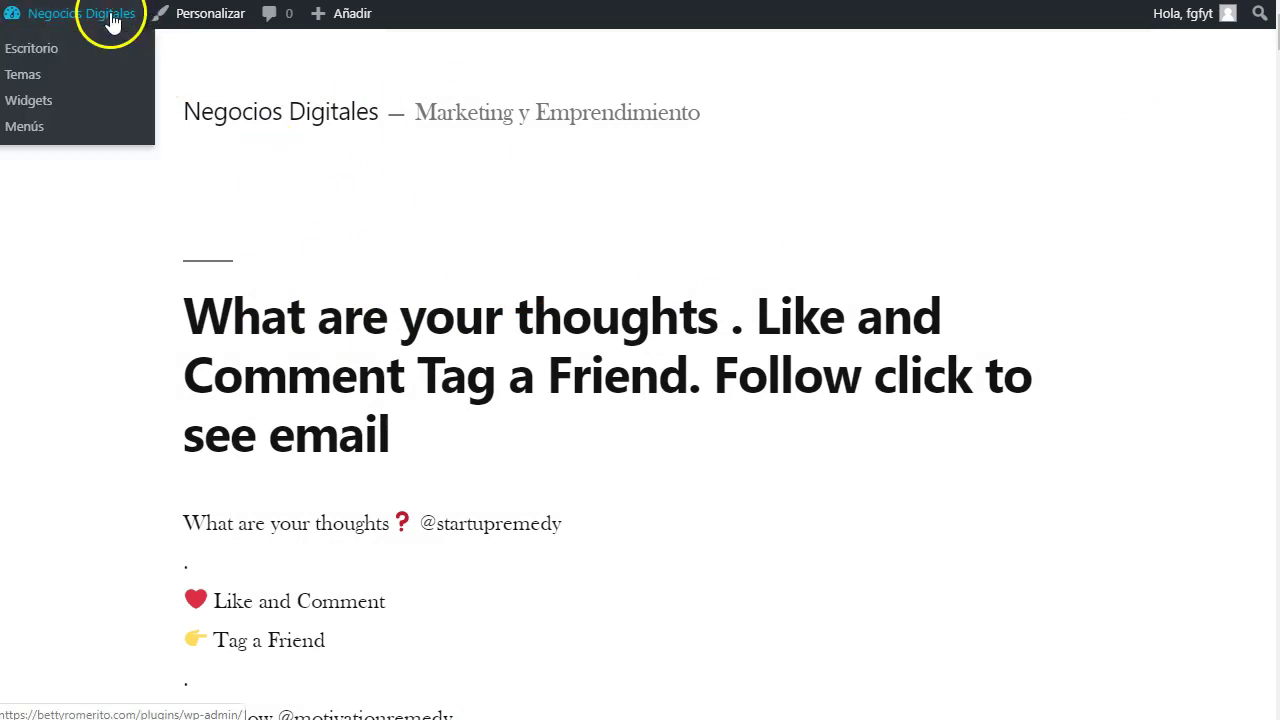
click(40, 58)
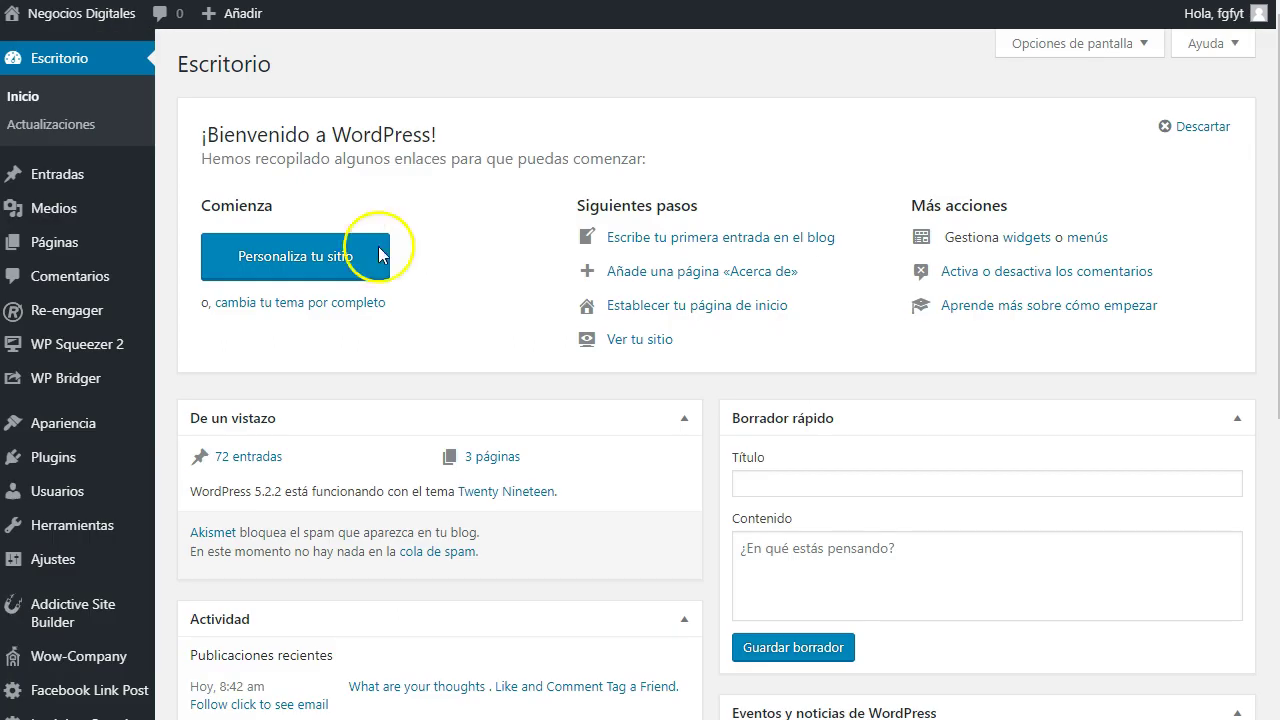
- Open the Addictive Site Builder plugin from the site's admin dashboard
scroll(150, 400, down, 3)
click(55, 563)
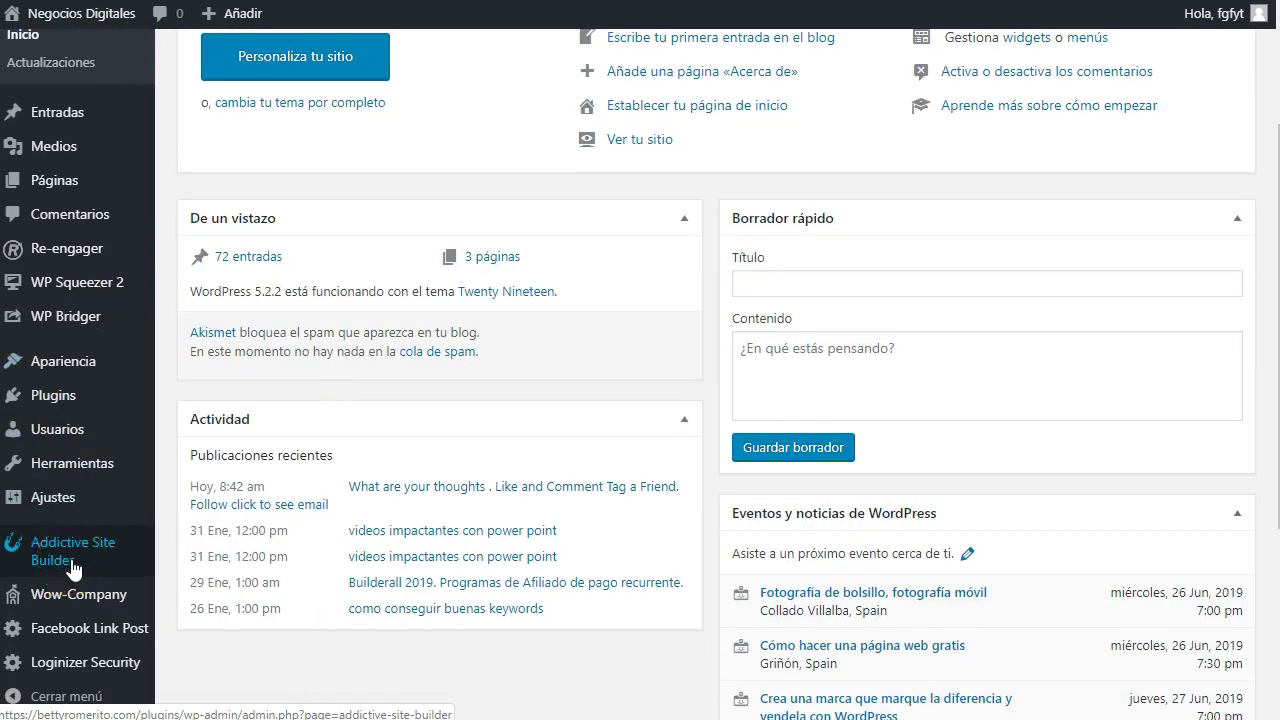
mouse_move(85, 293)
mouse_move(80, 328)
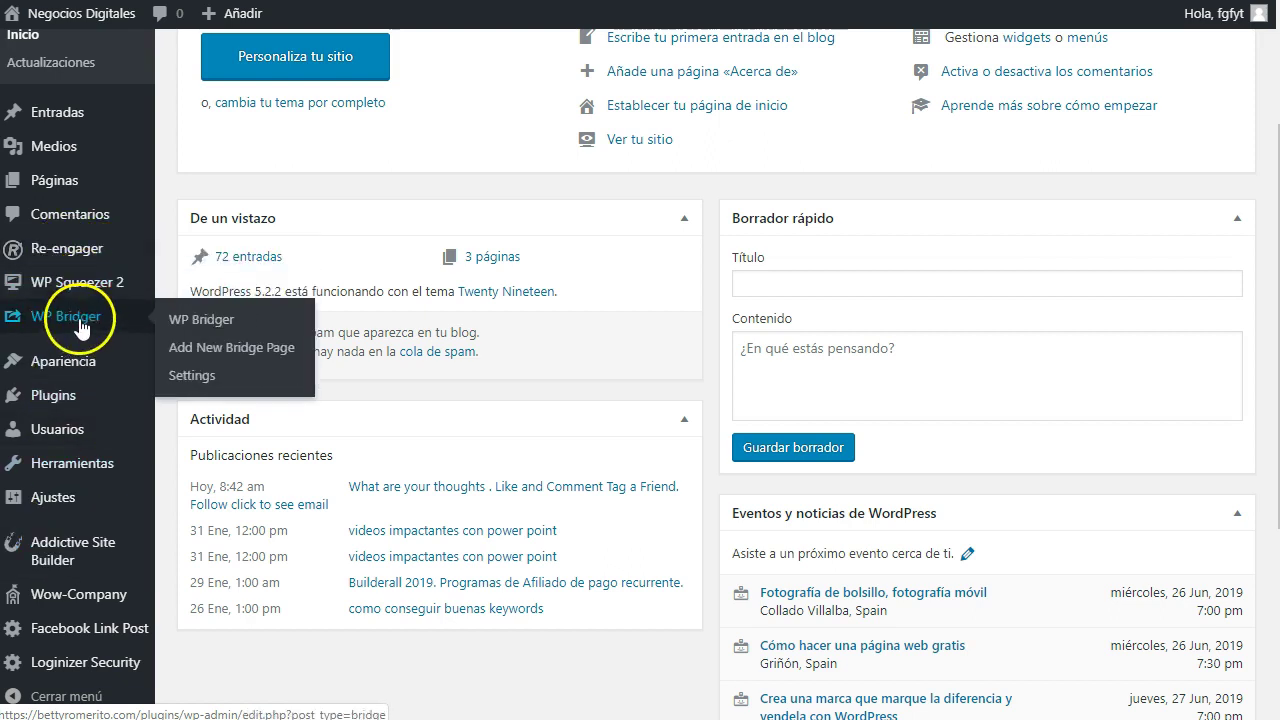
scroll(95, 605, down, 2)
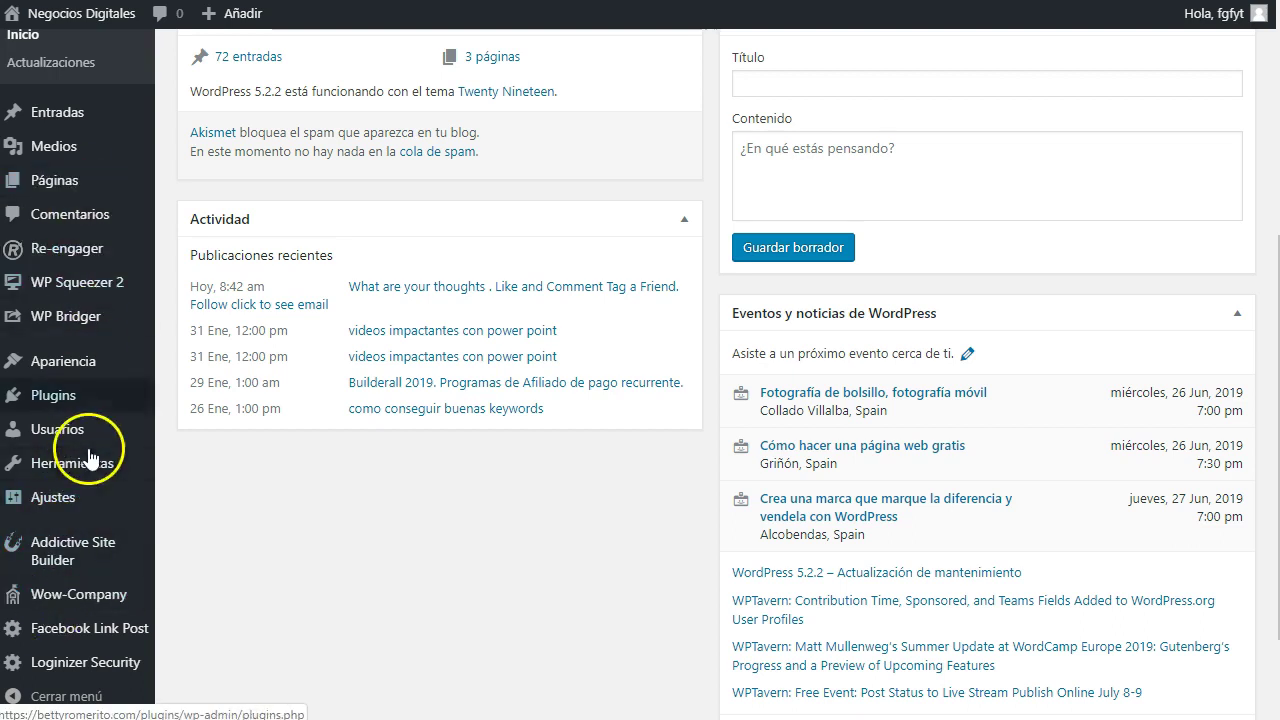
mouse_move(84, 455)
scroll(84, 452, up, 2)
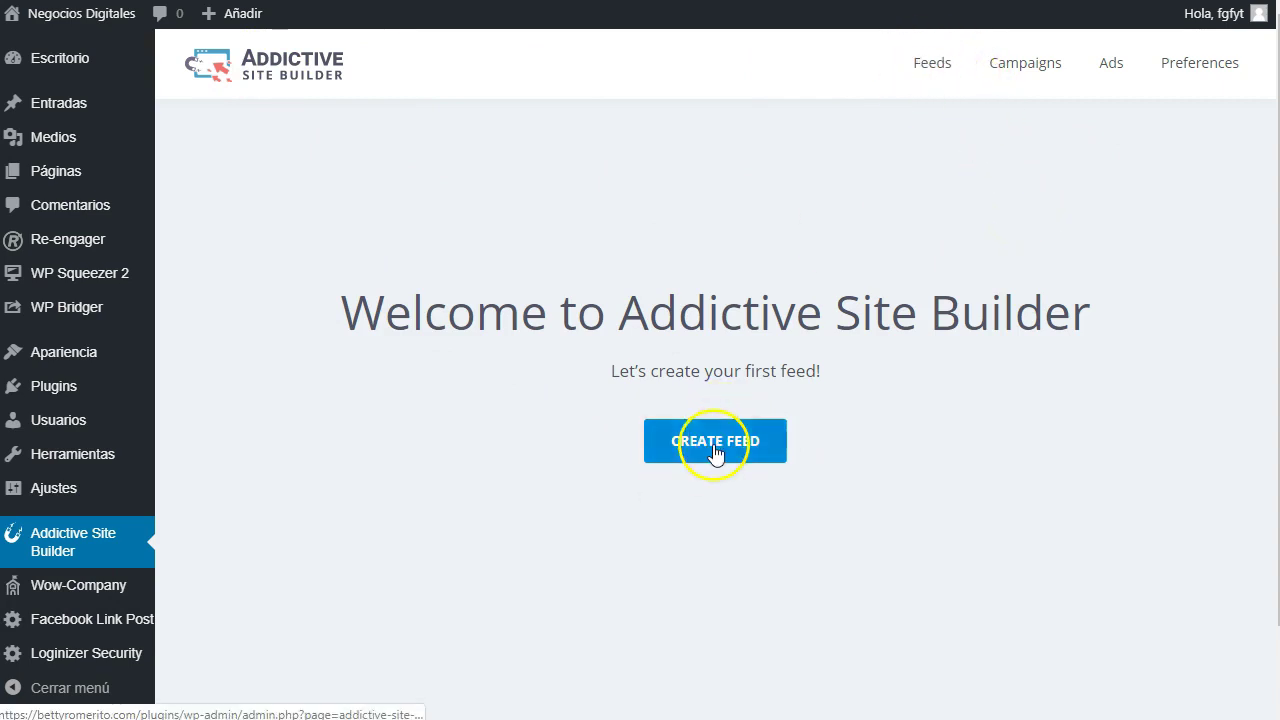
- Open the "social insta feed" entry from the feeds list and review its category, name, hashtag and post-type settings
click(936, 67)
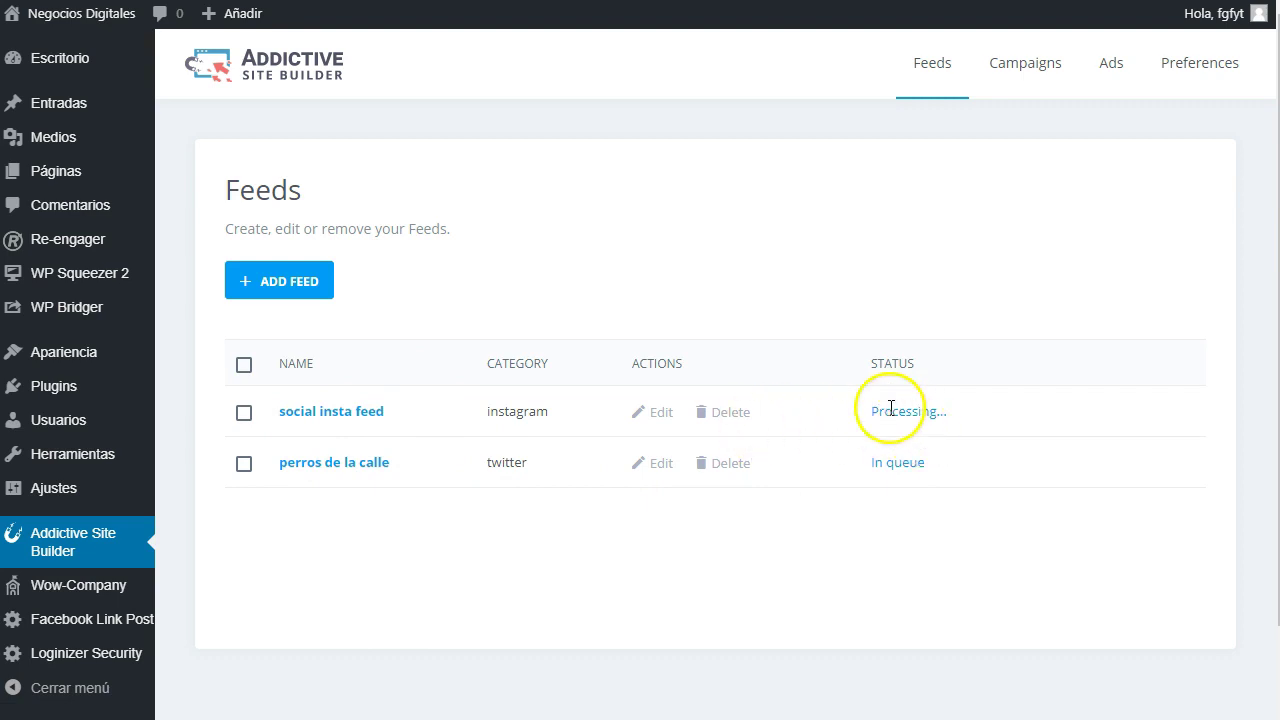
click(352, 412)
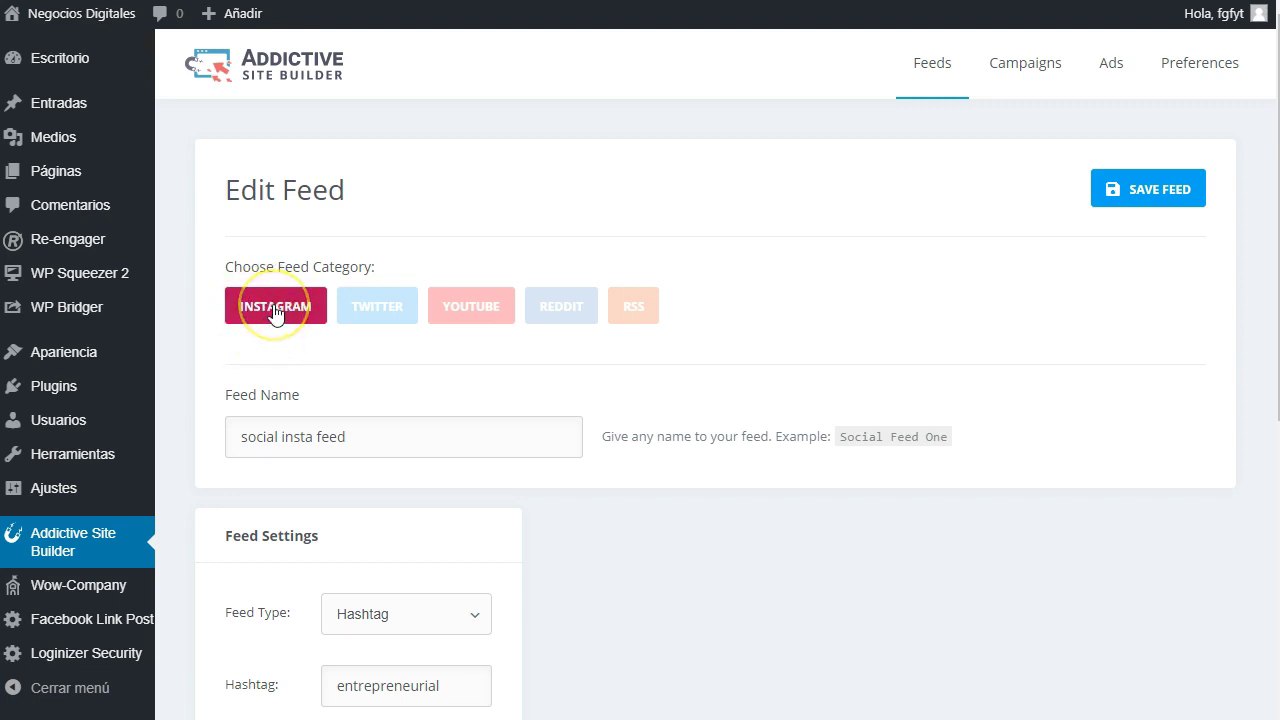
scroll(313, 281, down, 2)
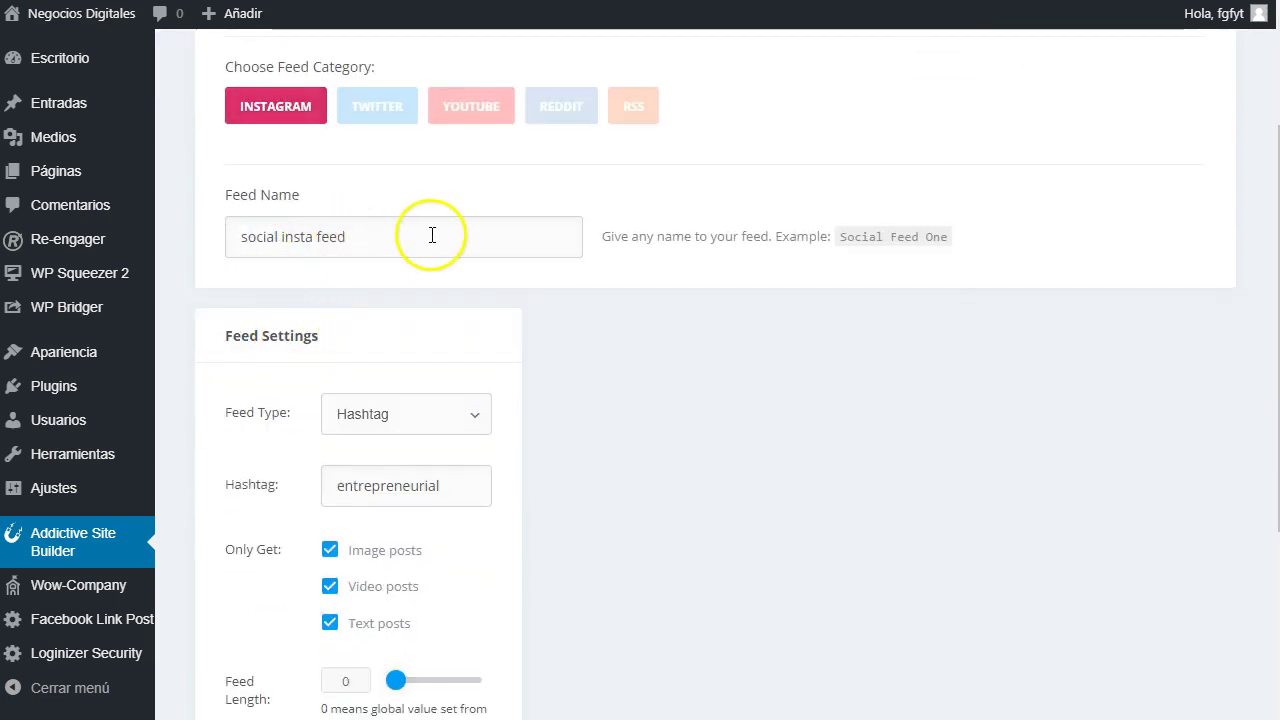
scroll(663, 457, down, 2)
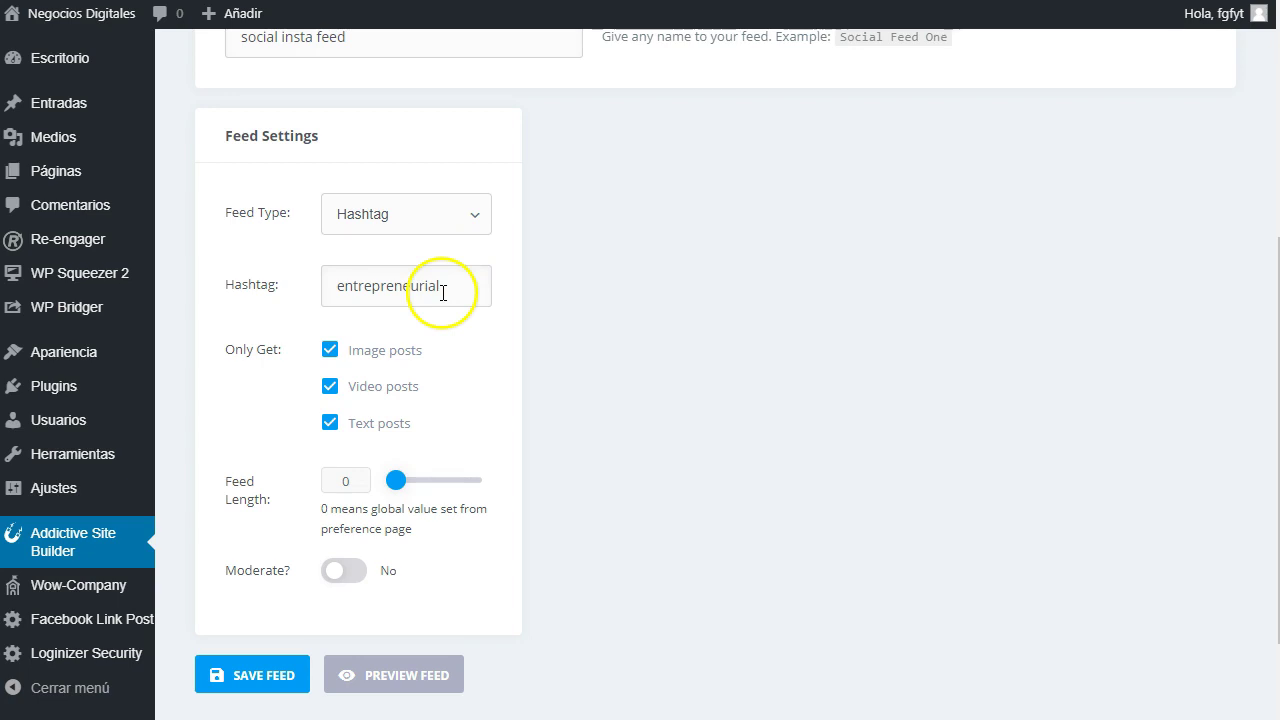
scroll(555, 375, down, 1)
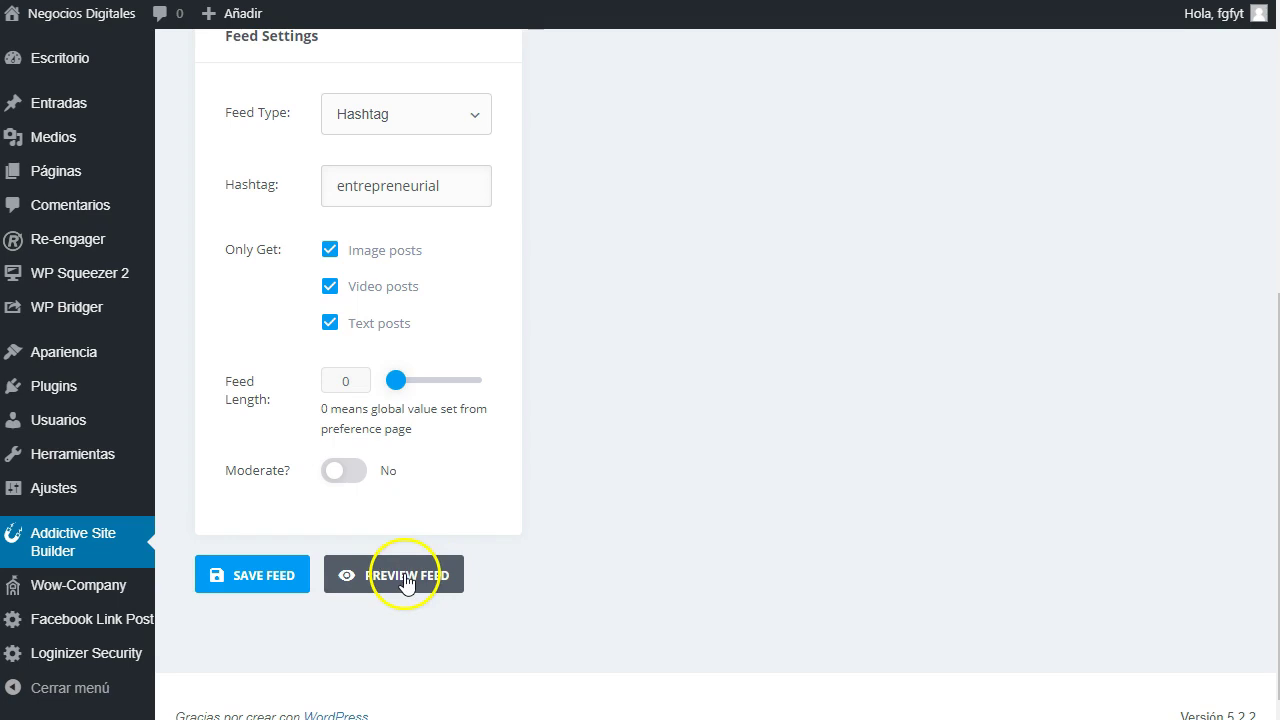
- Generate a preview of the "social insta feed" posts
click(405, 578)
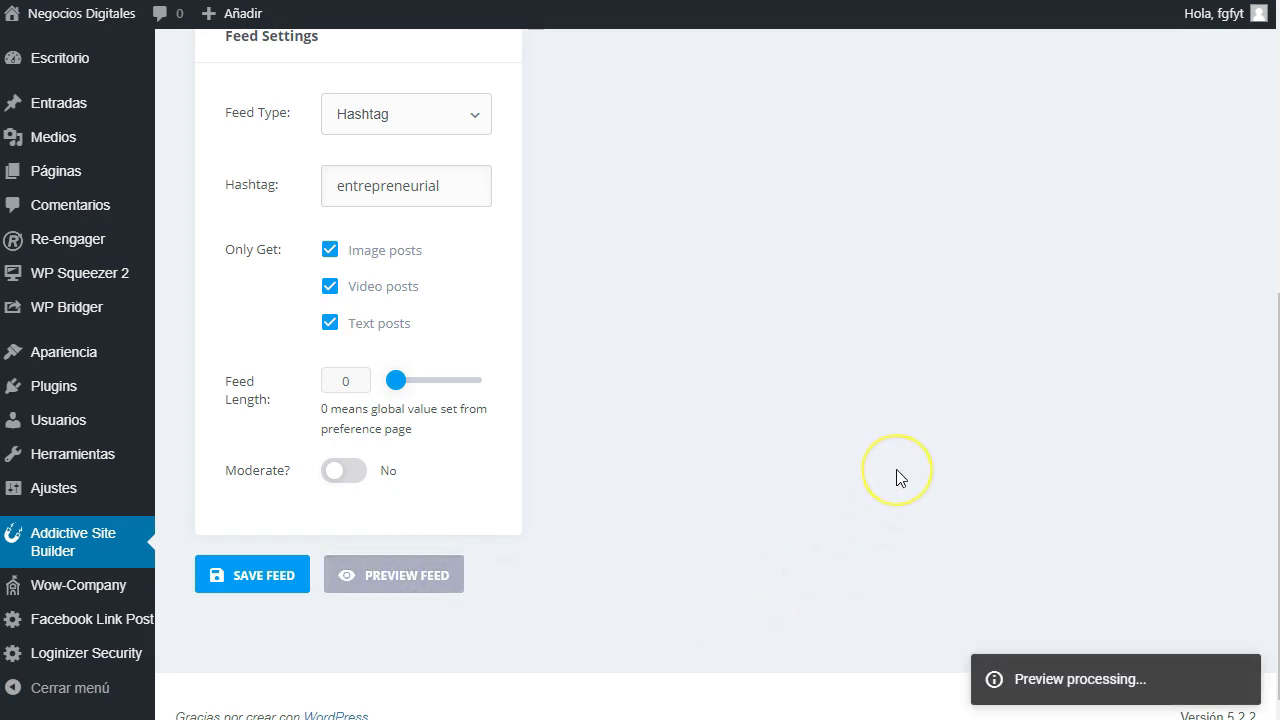
scroll(896, 478, up, 2)
scroll(896, 477, down, 1)
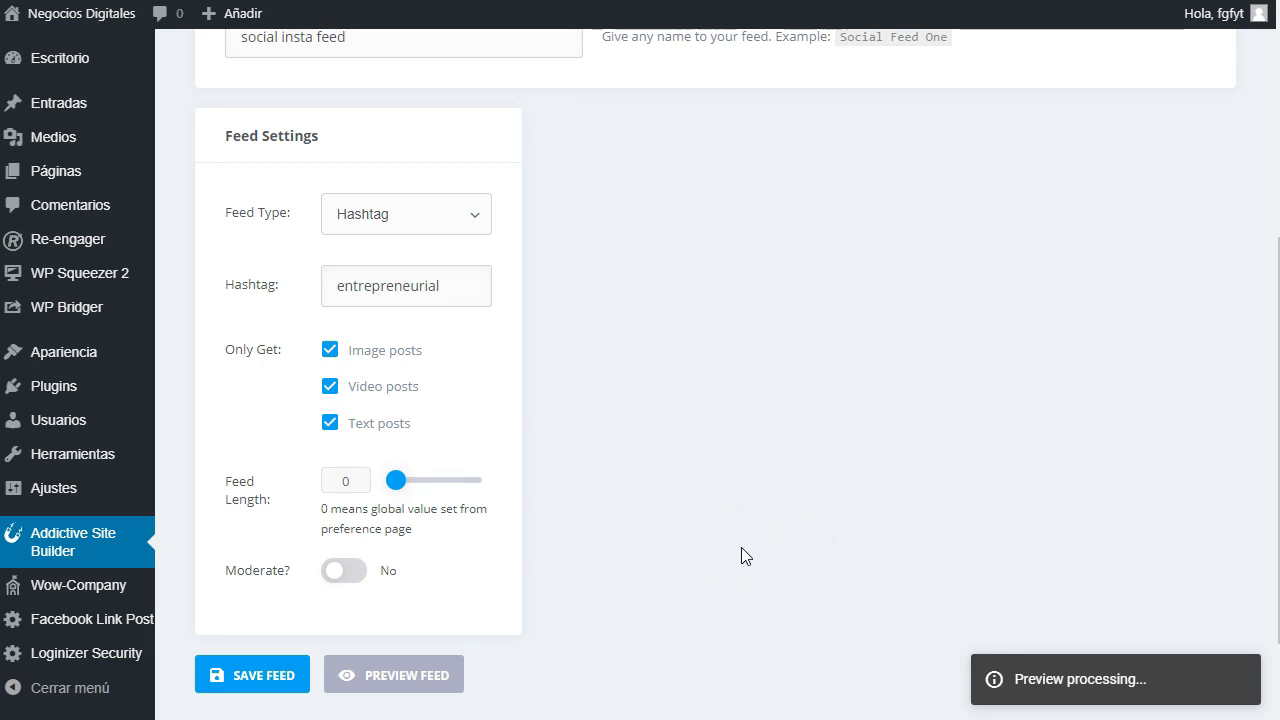
scroll(745, 420, up, 2)
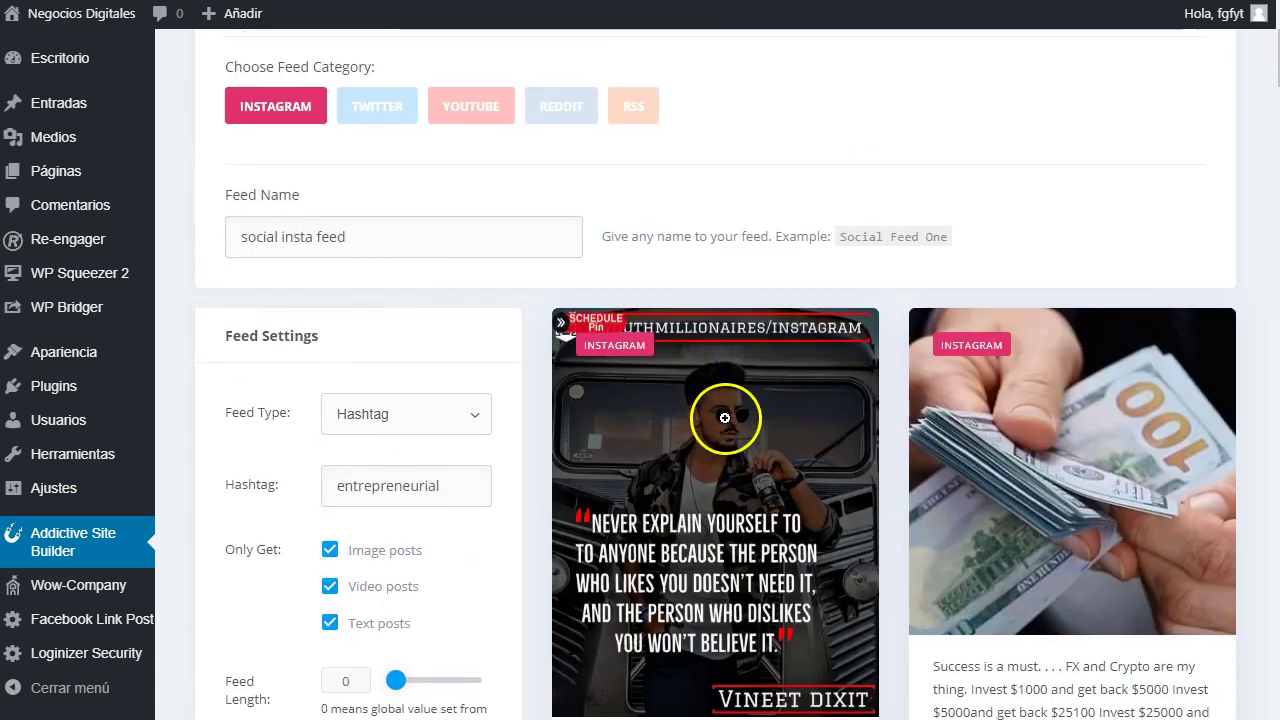
- Look through the previewed Instagram posts and compare them with the feed settings
scroll(725, 417, down, 1)
scroll(694, 395, down, 2)
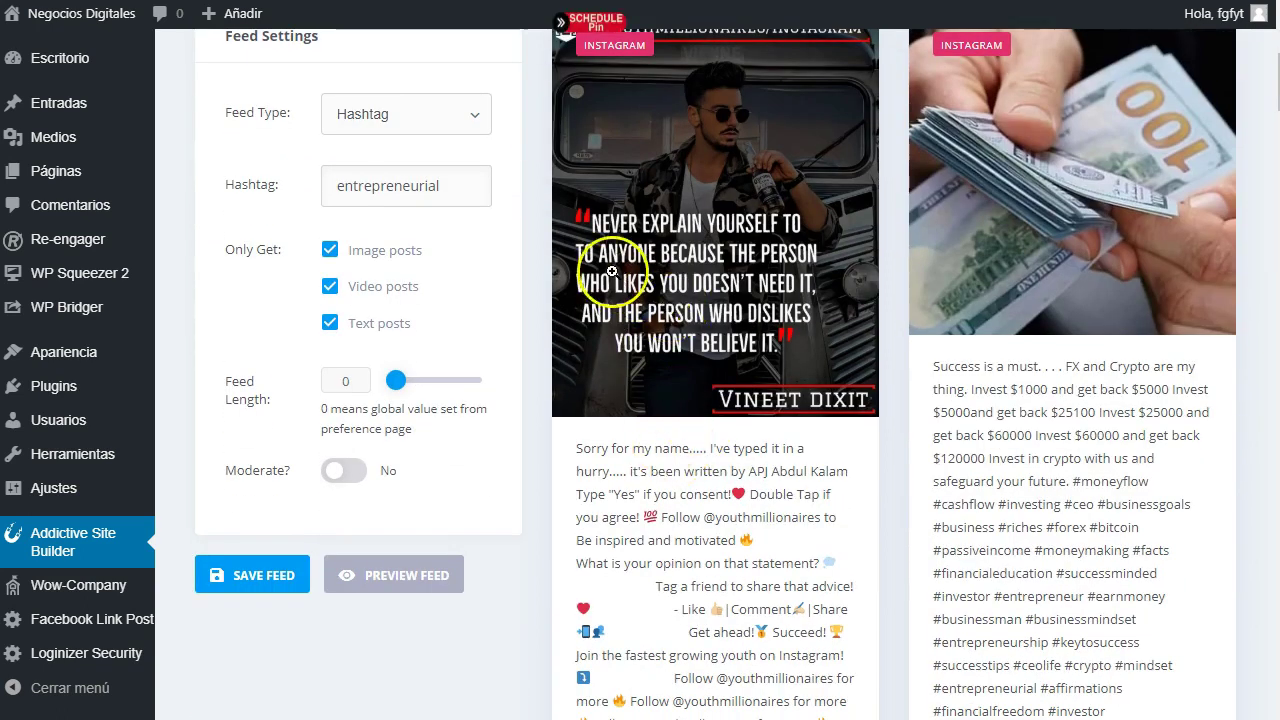
scroll(817, 394, down, 5)
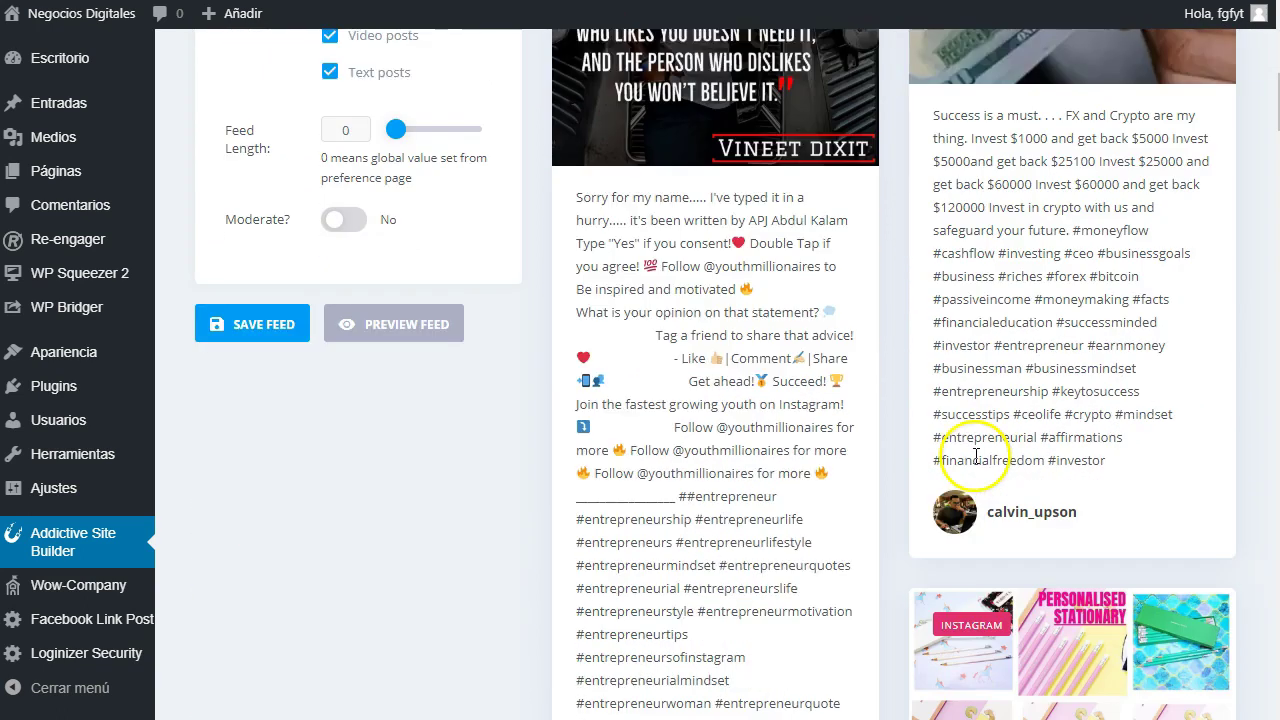
scroll(940, 483, down, 15)
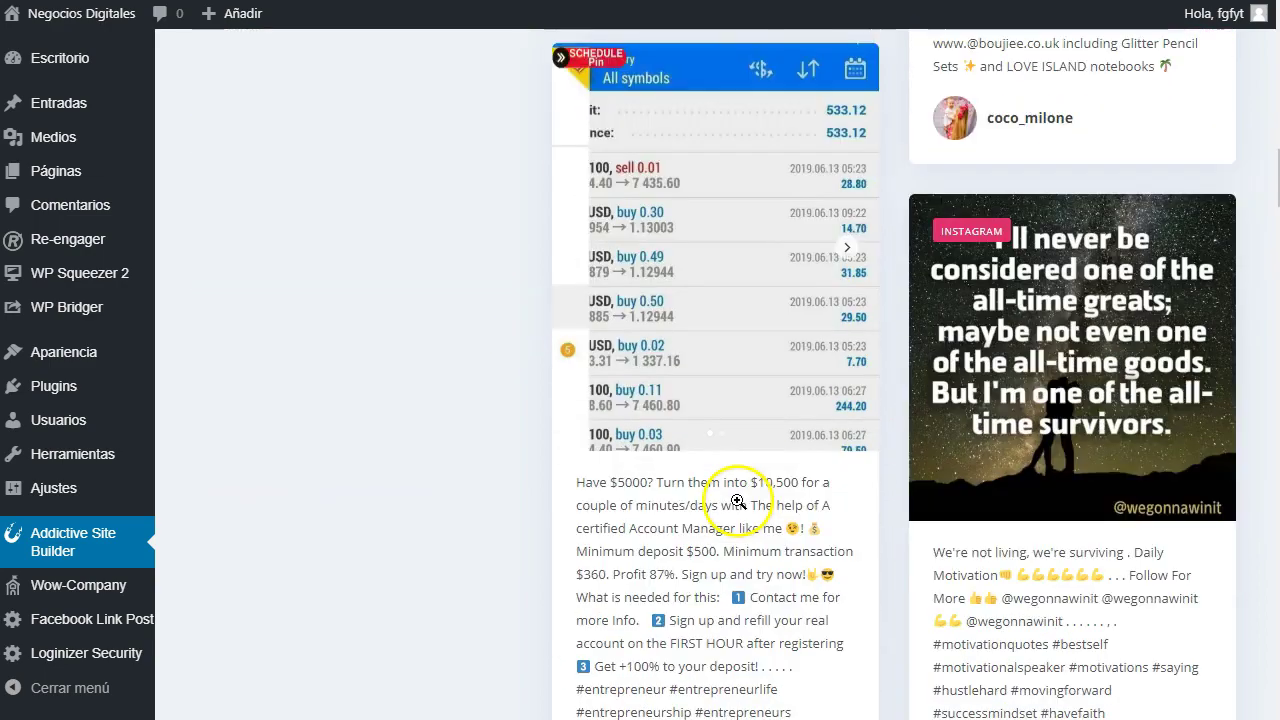
scroll(737, 500, down, 20)
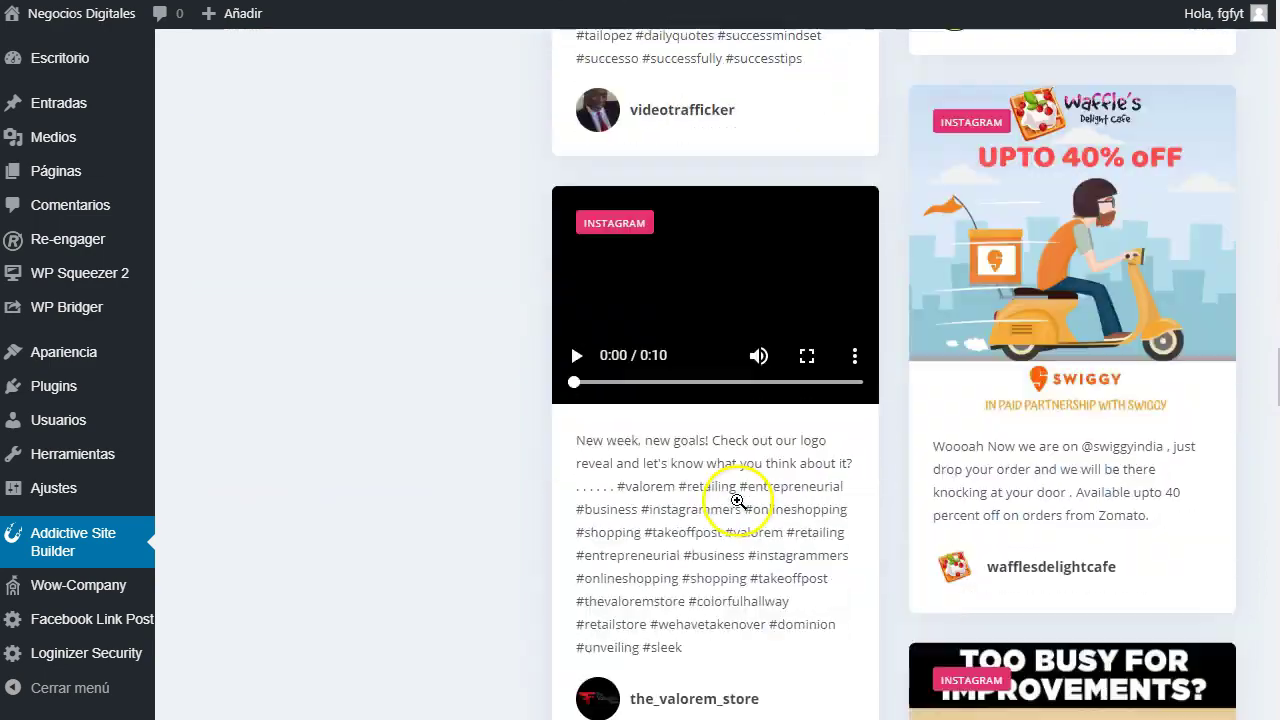
scroll(739, 500, down, 3)
scroll(737, 500, up, 15)
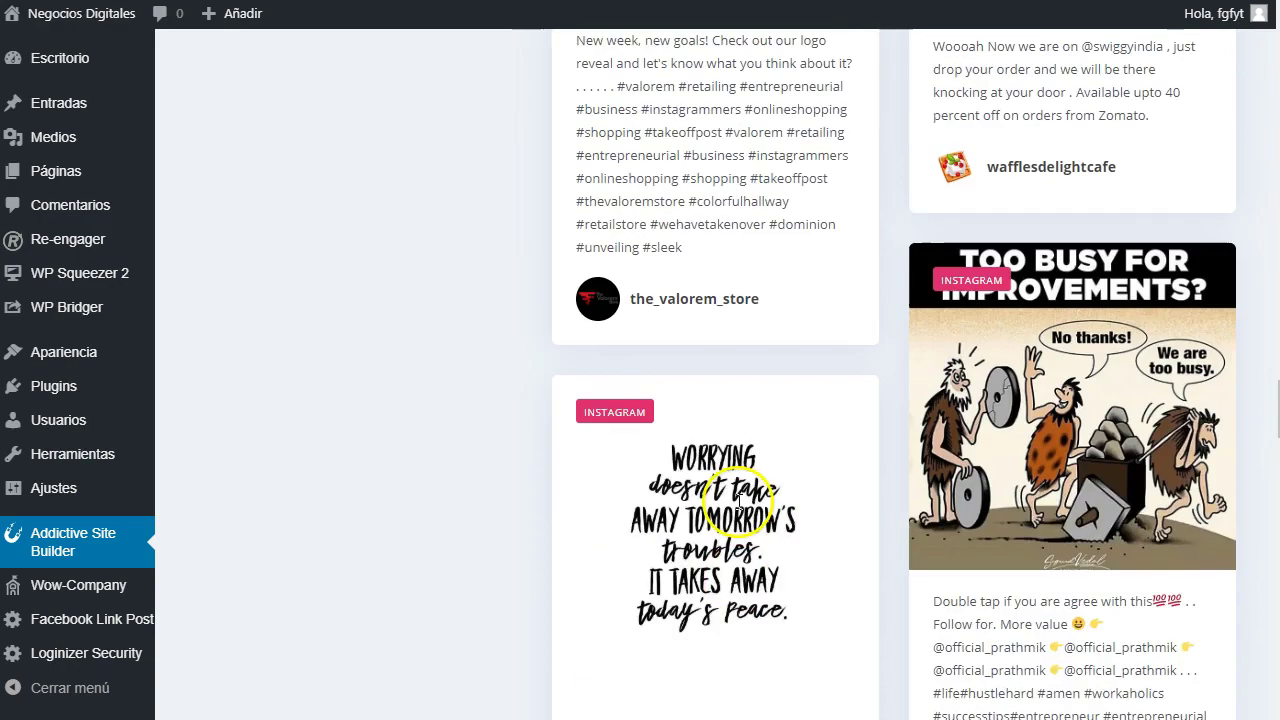
scroll(737, 501, up, 20)
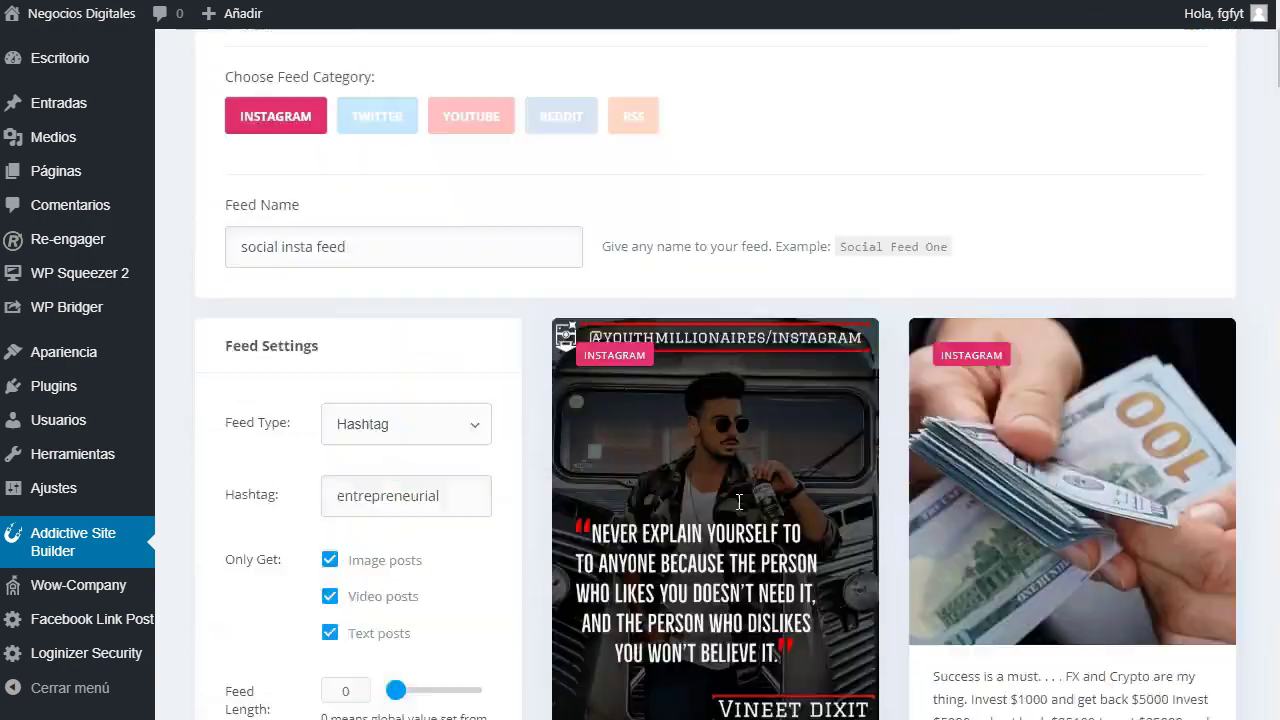
scroll(737, 501, down, 3)
scroll(737, 501, down, 2)
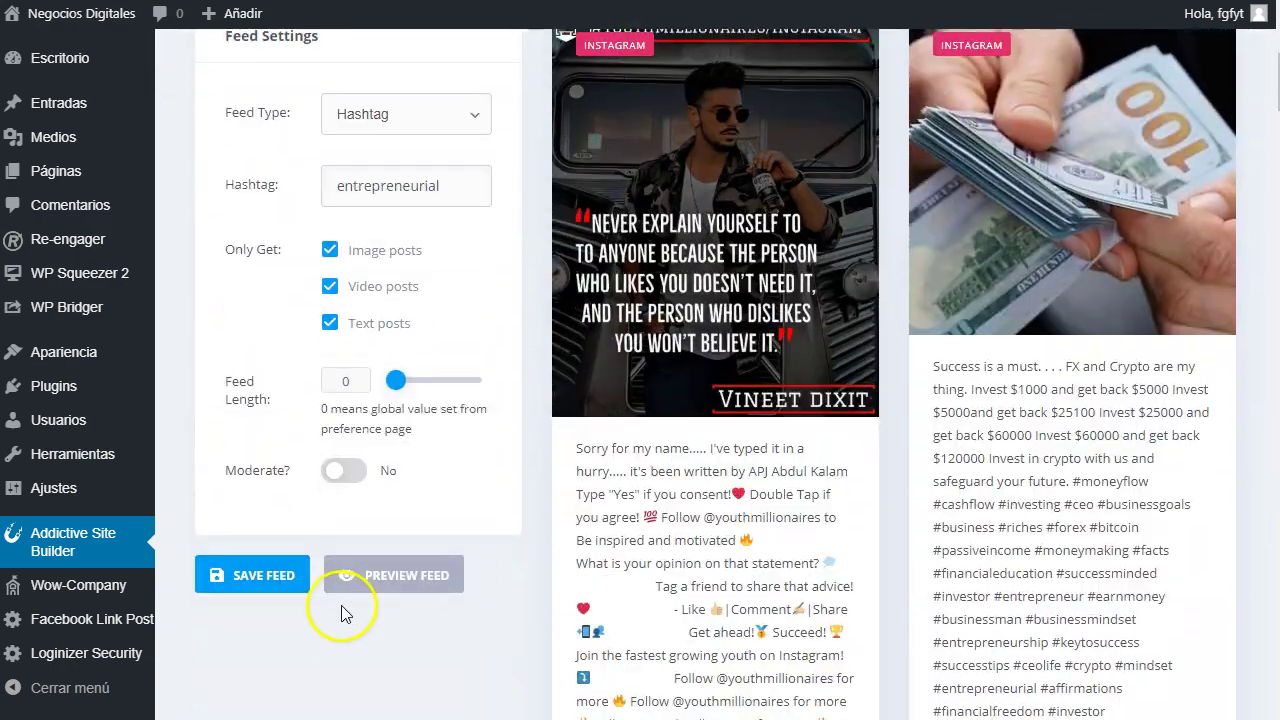
scroll(380, 523, up, 3)
scroll(446, 460, down, 3)
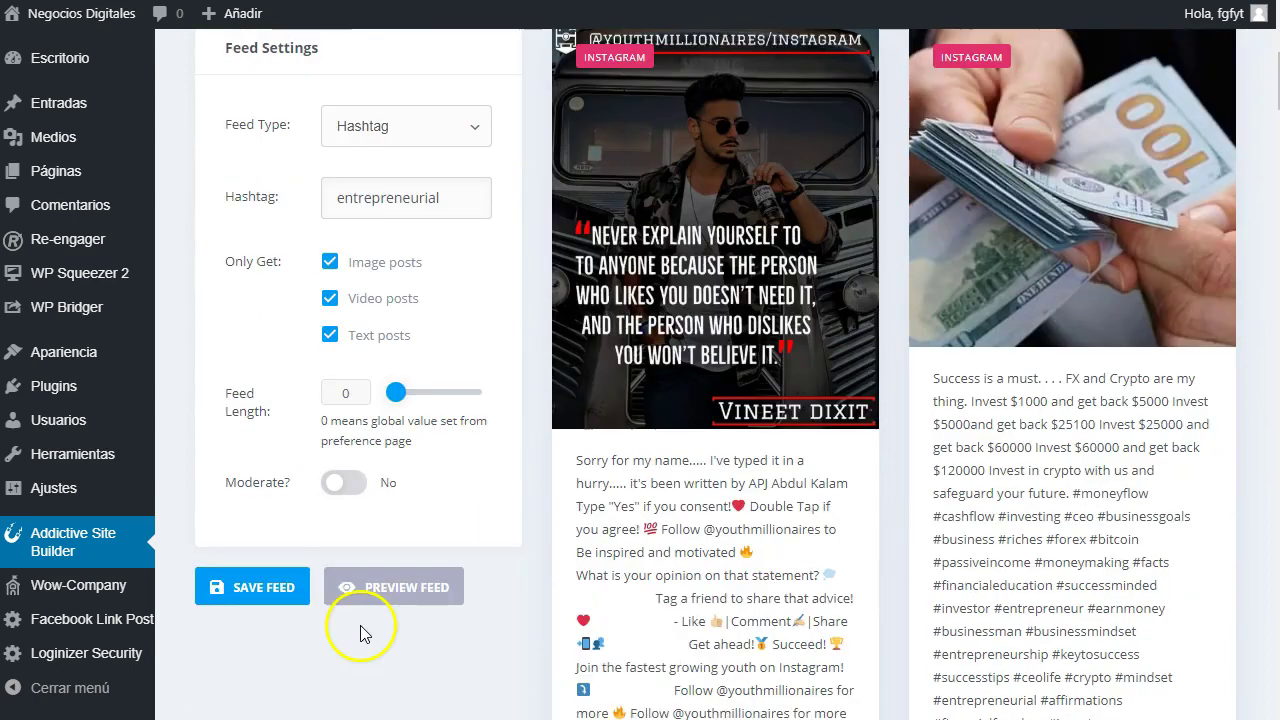
- Open the "social feed insta" campaign for editing and choose "social insta feed" as its first feed
scroll(697, 434, up, 5)
click(1042, 63)
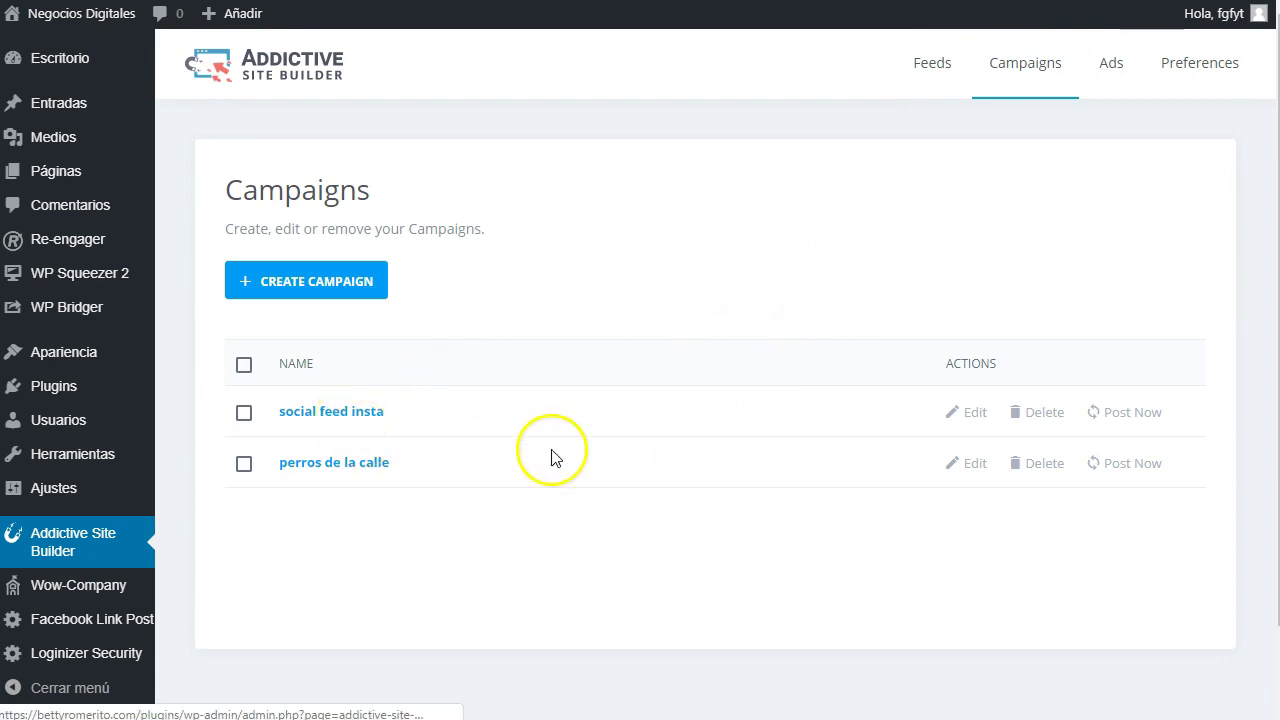
click(968, 412)
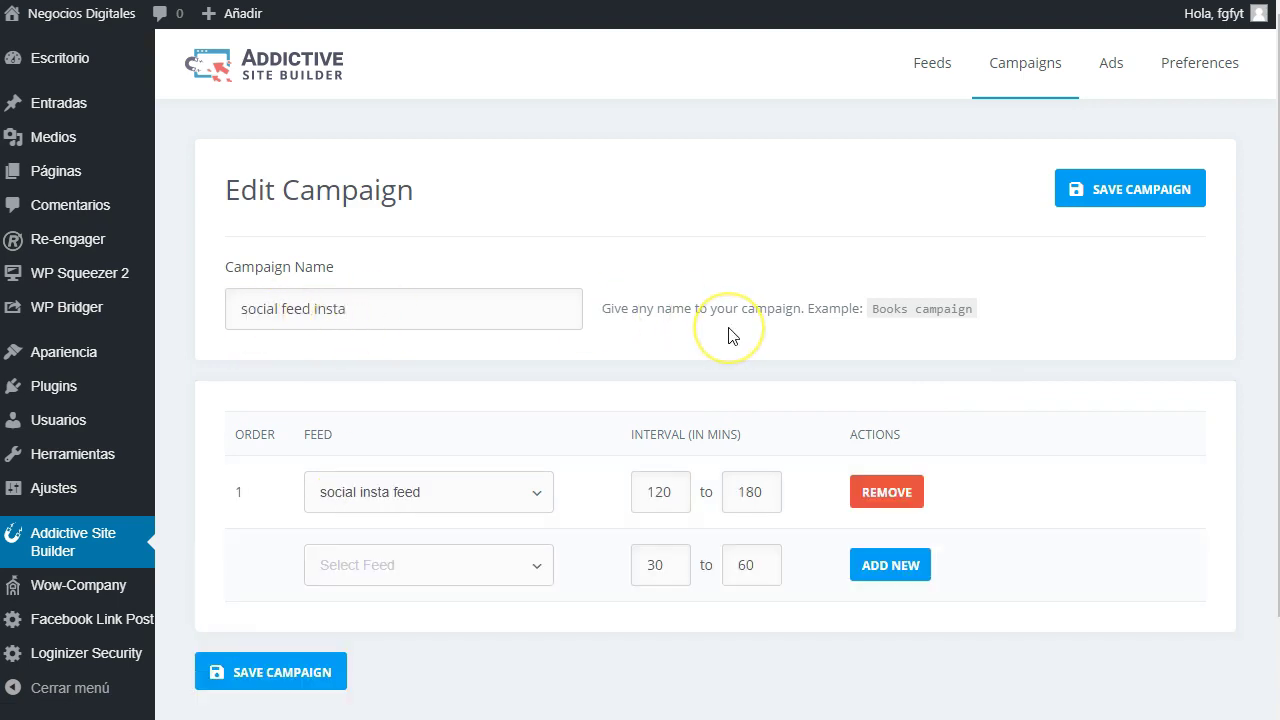
scroll(729, 334, down, 1)
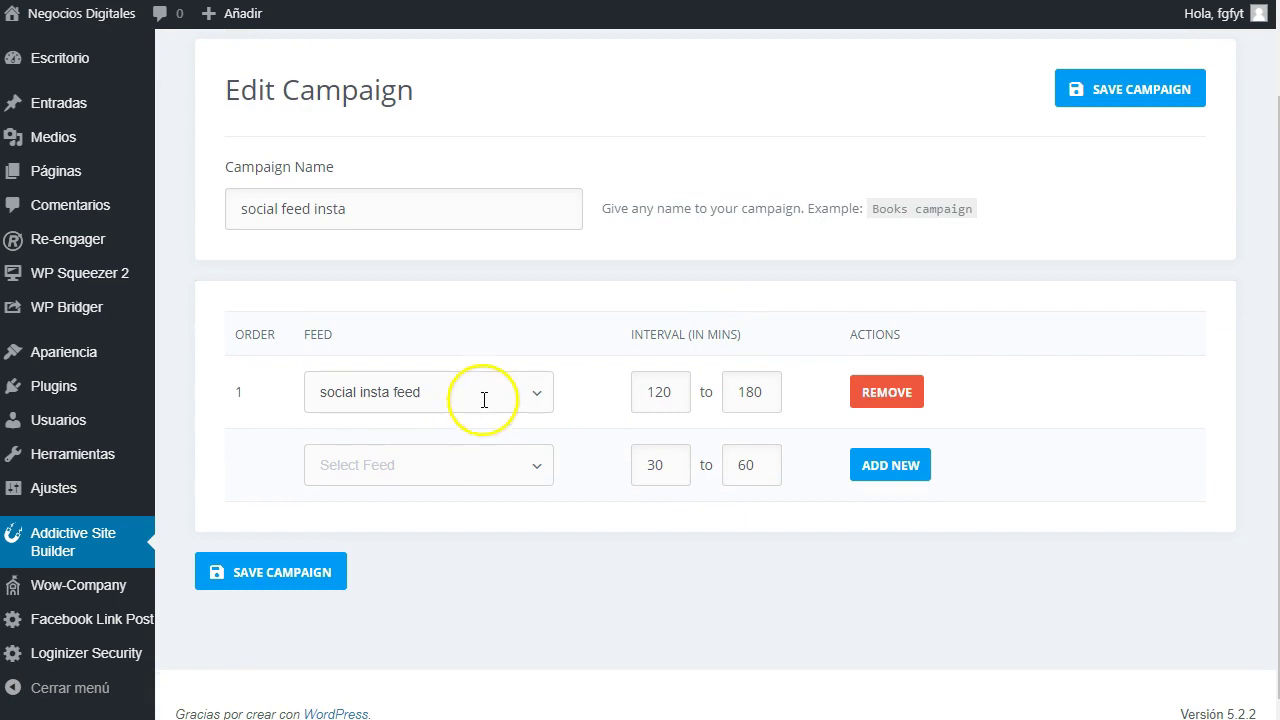
click(540, 399)
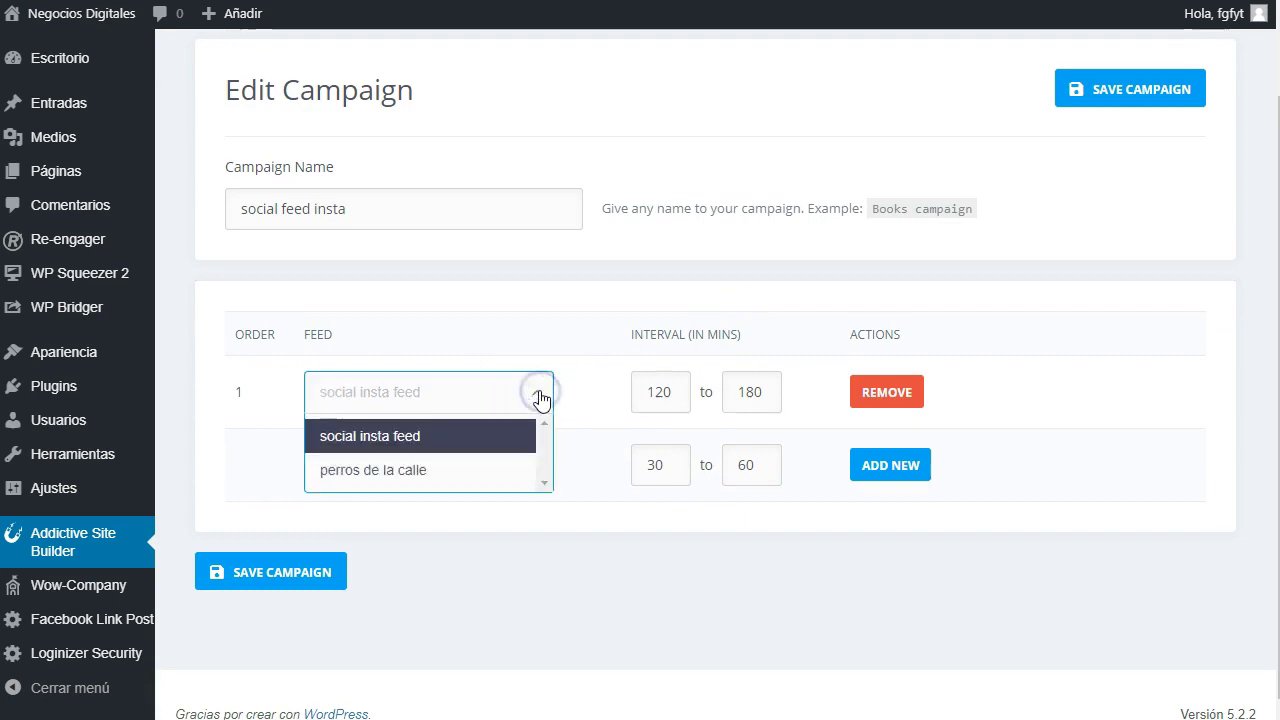
click(410, 437)
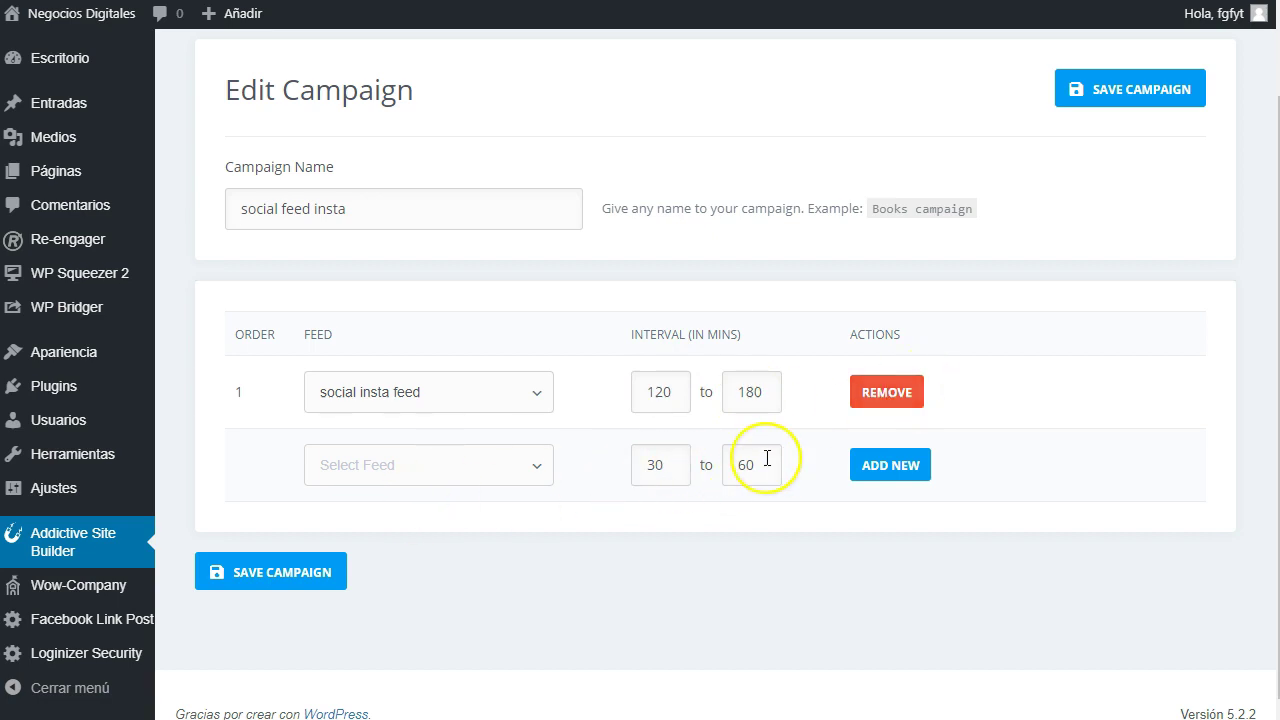
scroll(767, 459, up, 2)
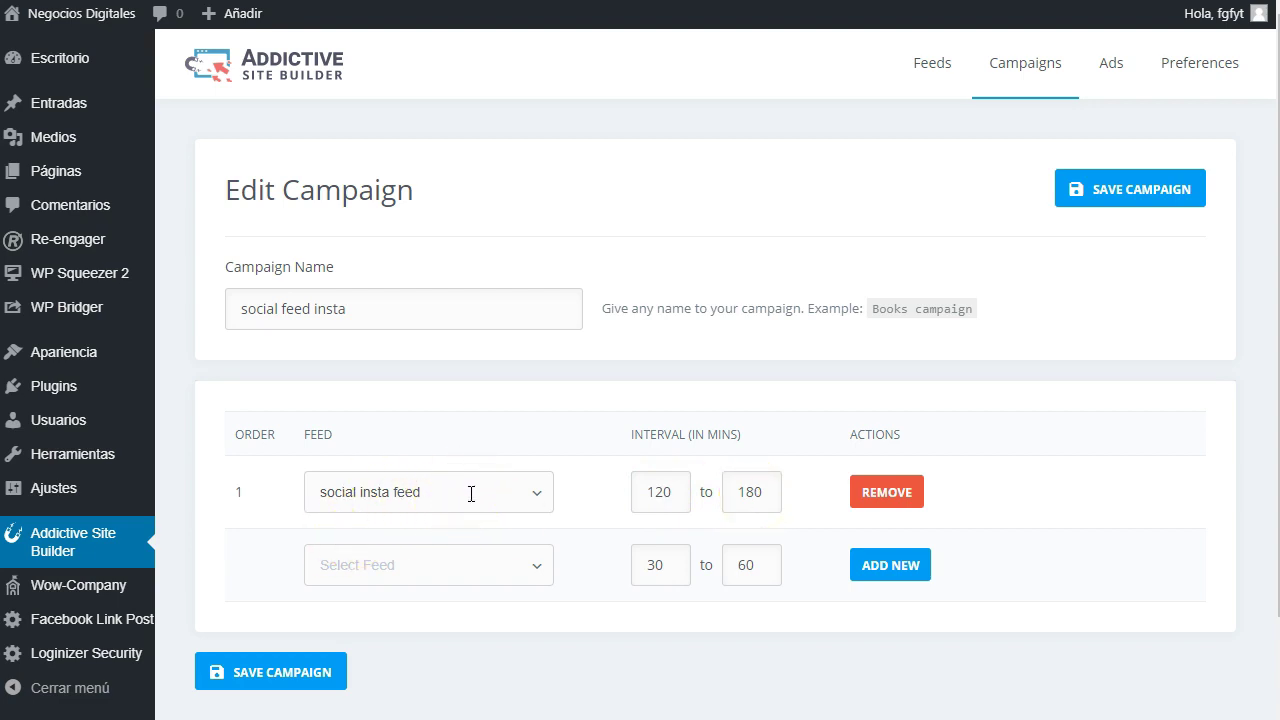
- Open the "social post inta" ad from the ads list and review its name and ad code
click(1113, 70)
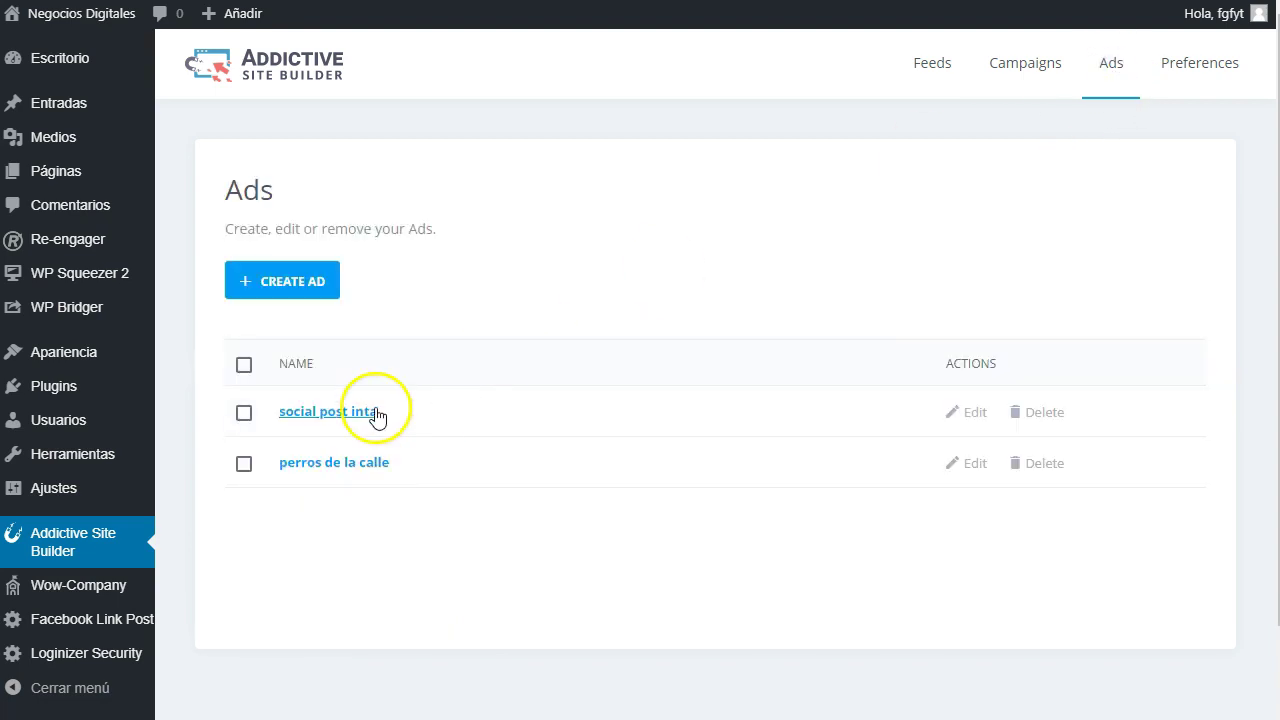
click(337, 414)
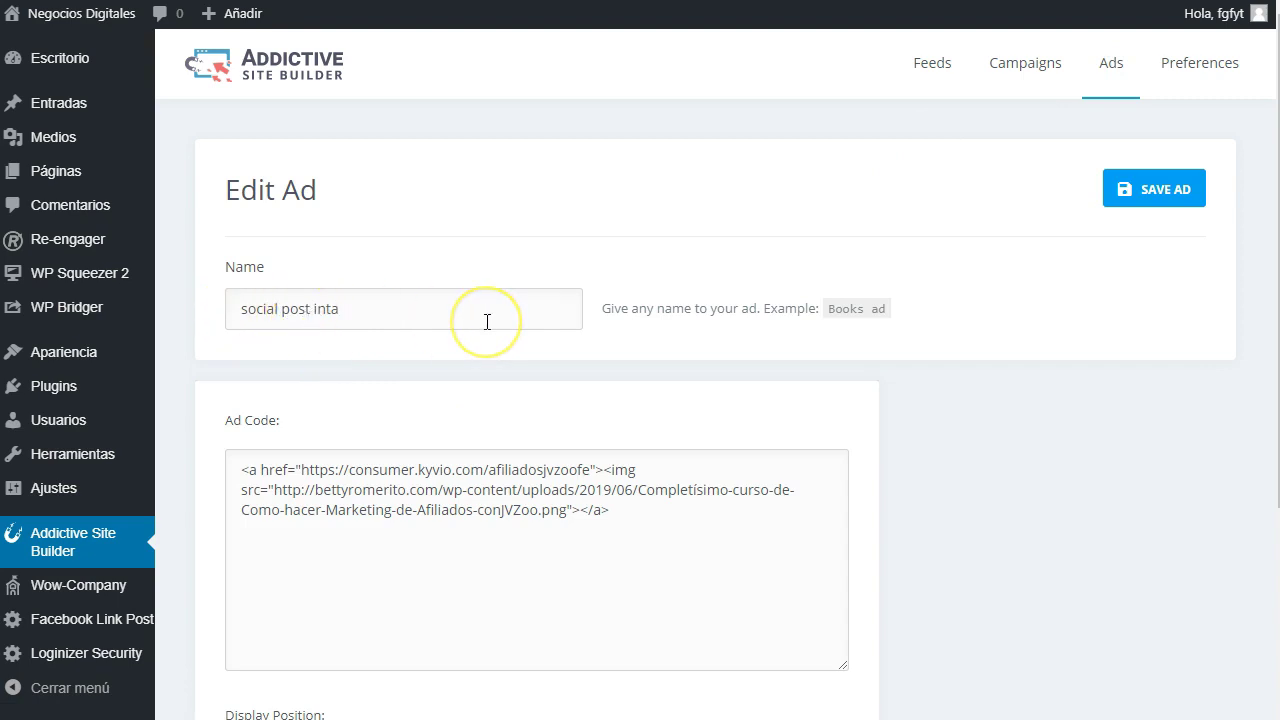
scroll(486, 320, down, 1)
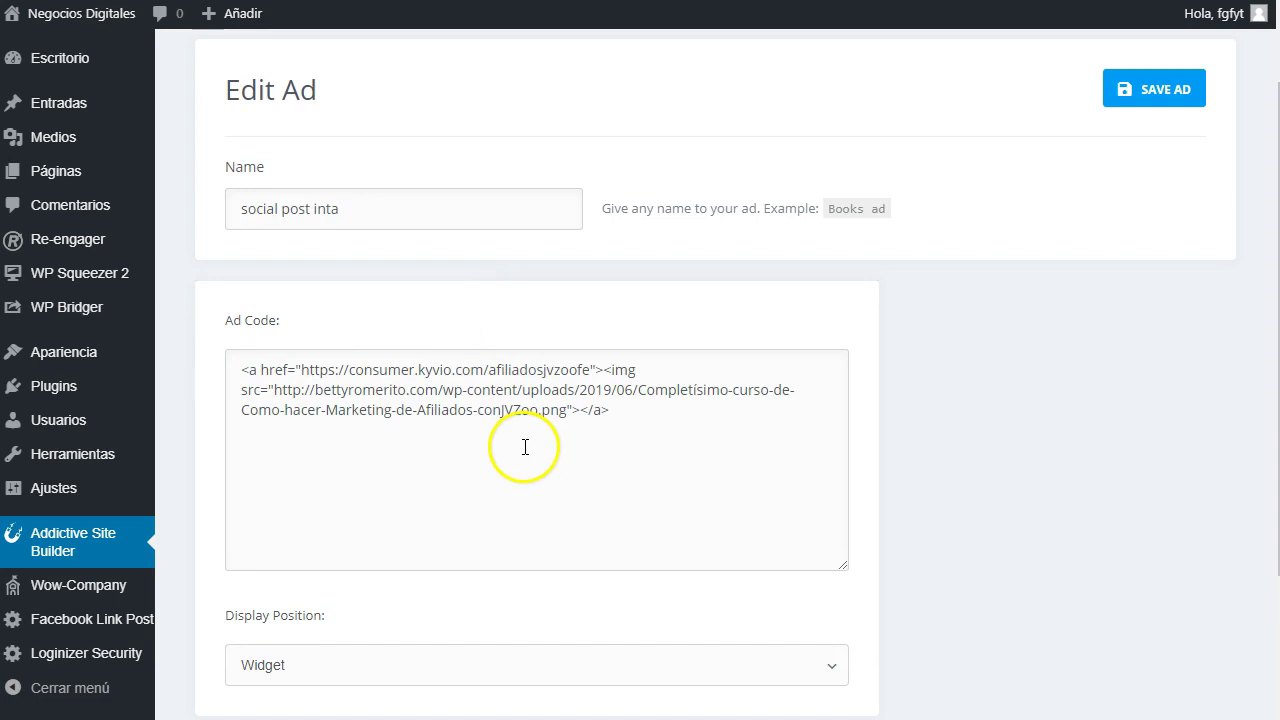
scroll(525, 447, down, 2)
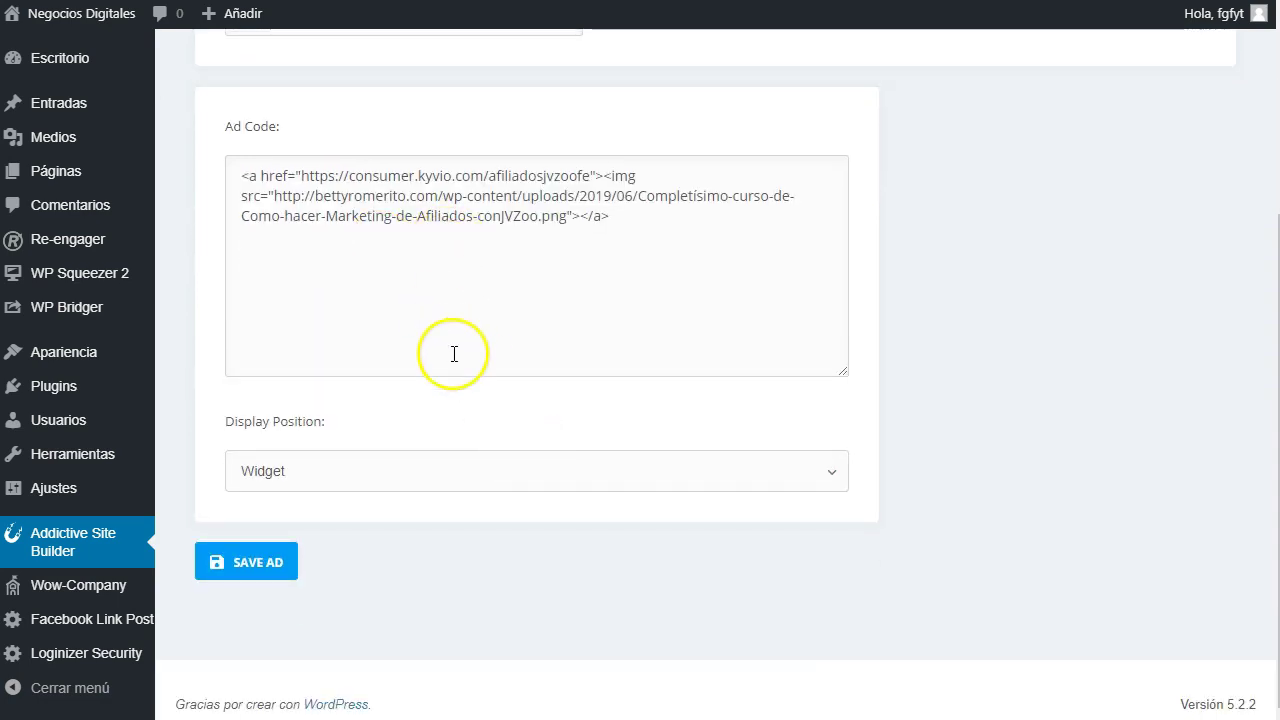
- Look through the display position options for the "social post inta" ad and keep Widget
click(389, 469)
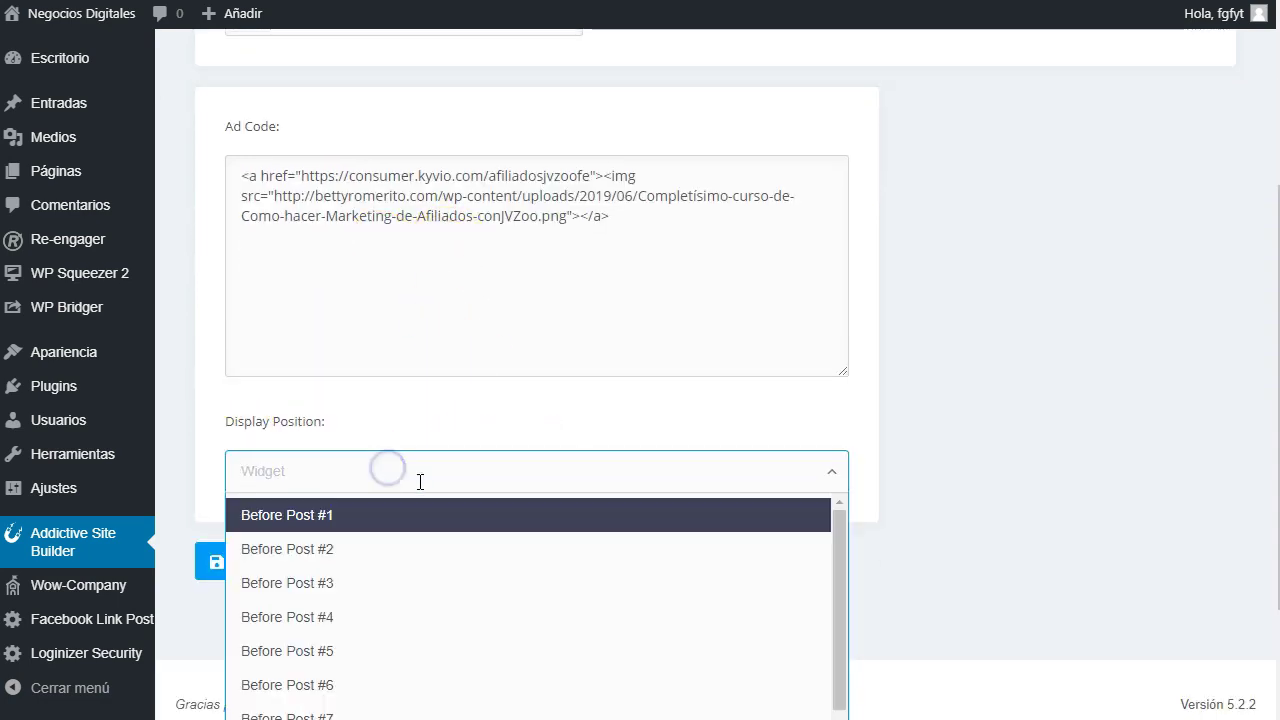
scroll(469, 529, down, 3)
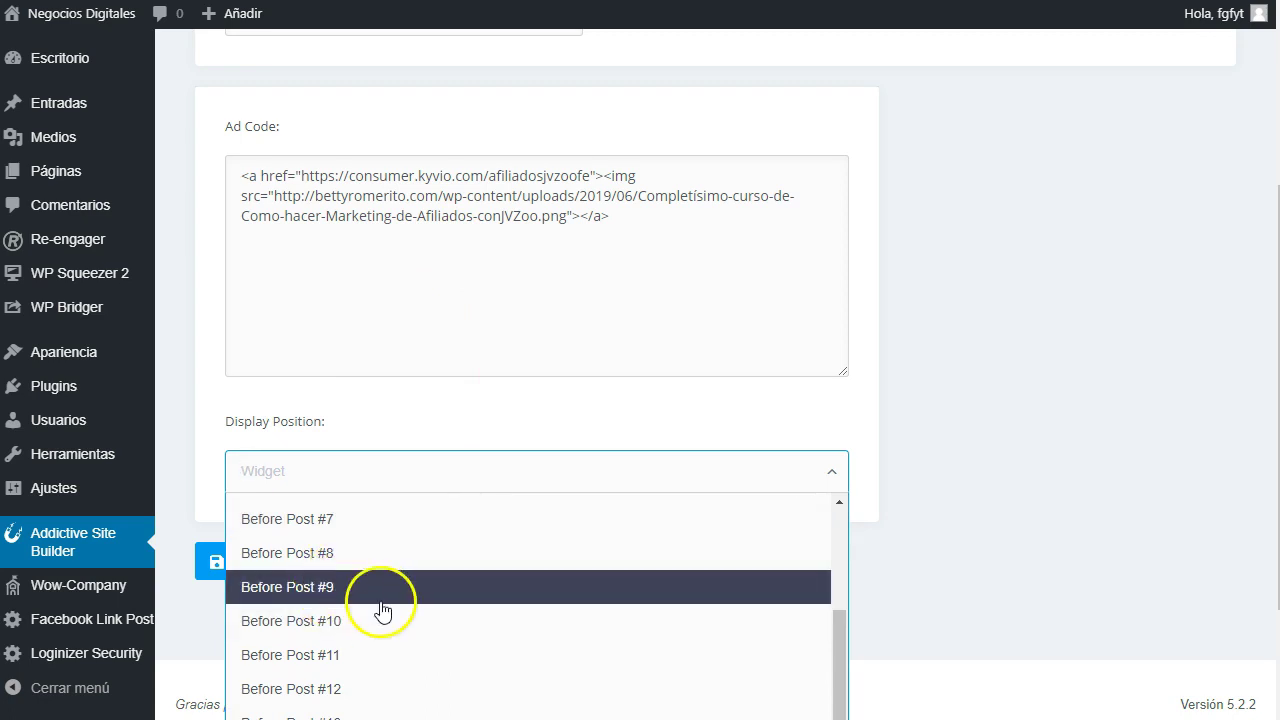
scroll(383, 610, down, 2)
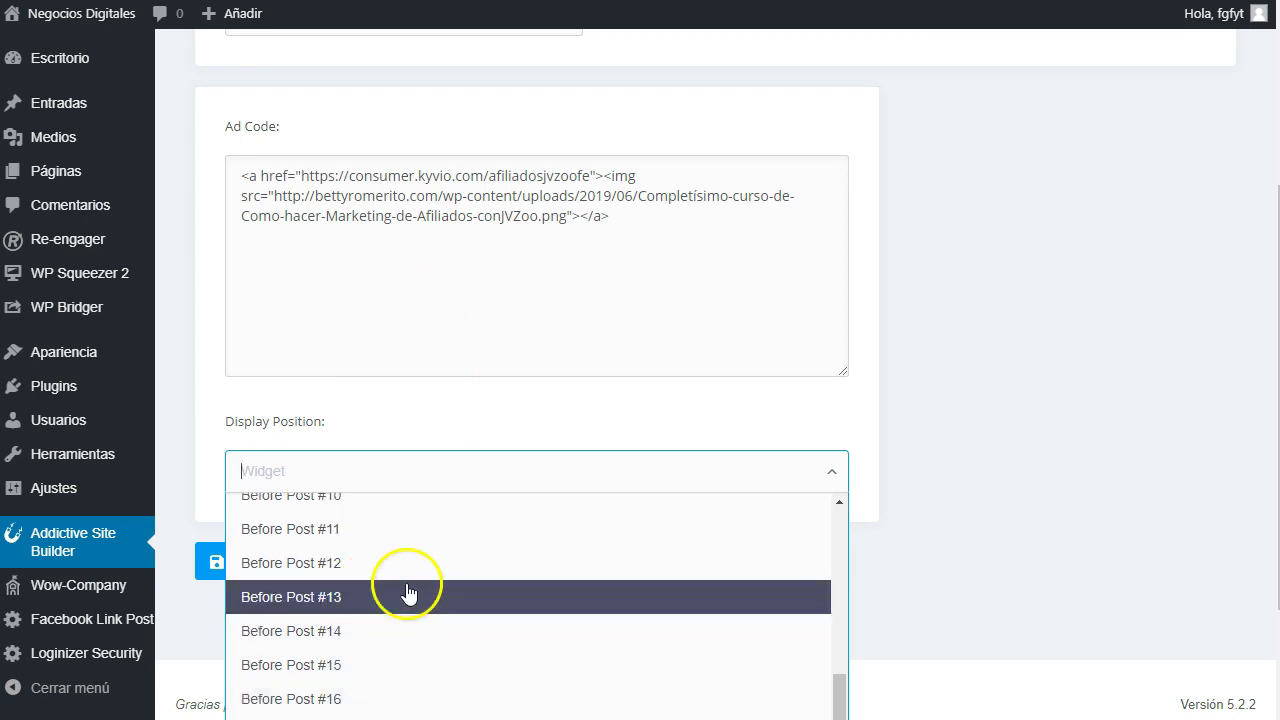
scroll(409, 593, up, 3)
scroll(1090, 411, down, 2)
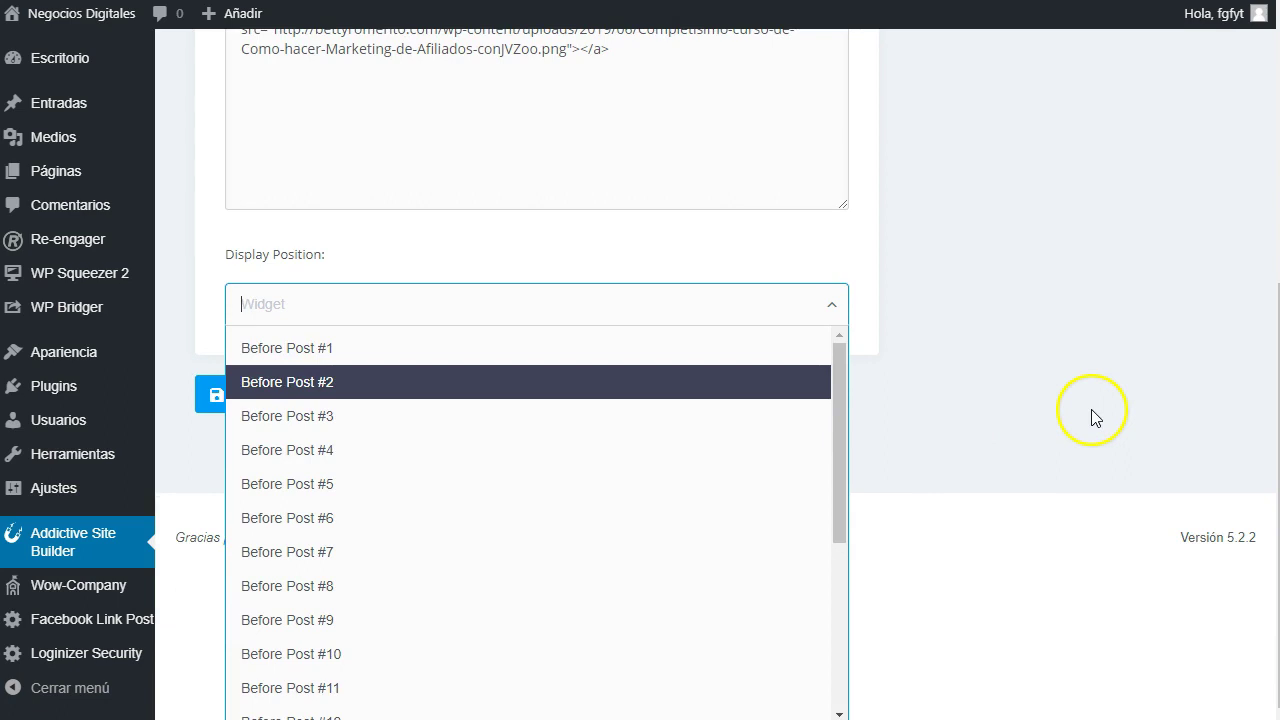
scroll(486, 594, down, 3)
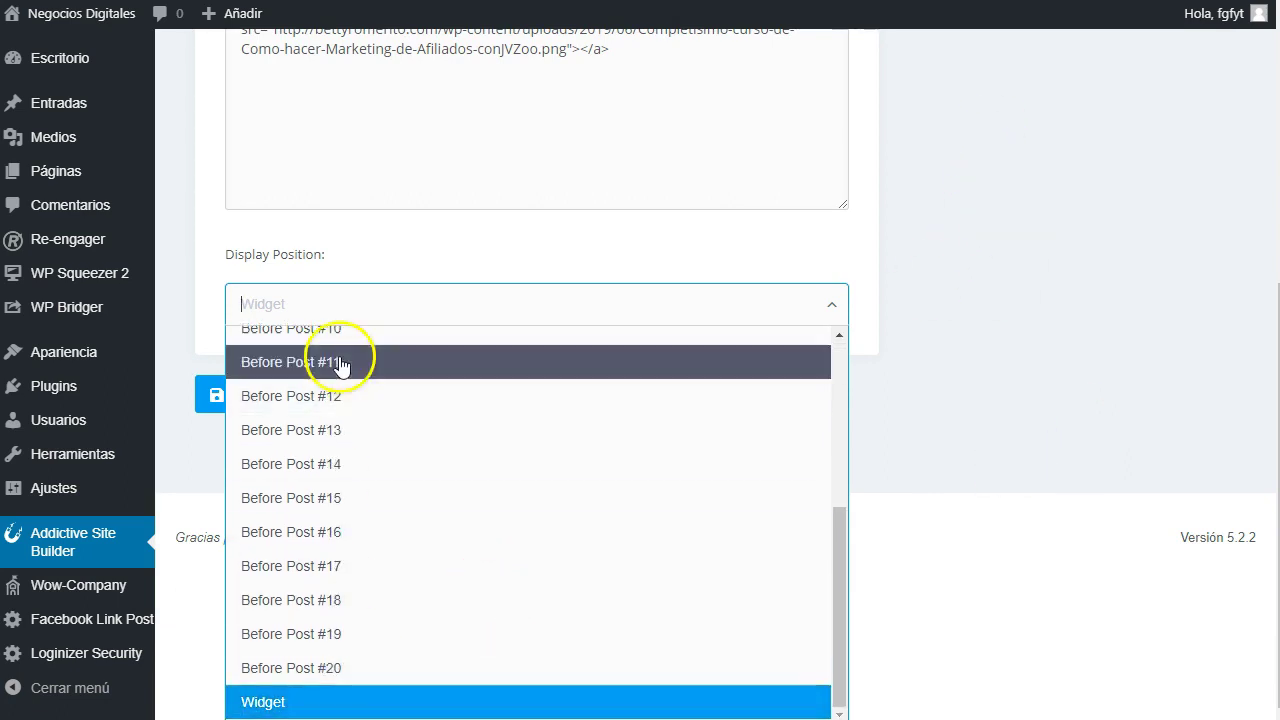
click(1121, 343)
scroll(1121, 343, up, 2)
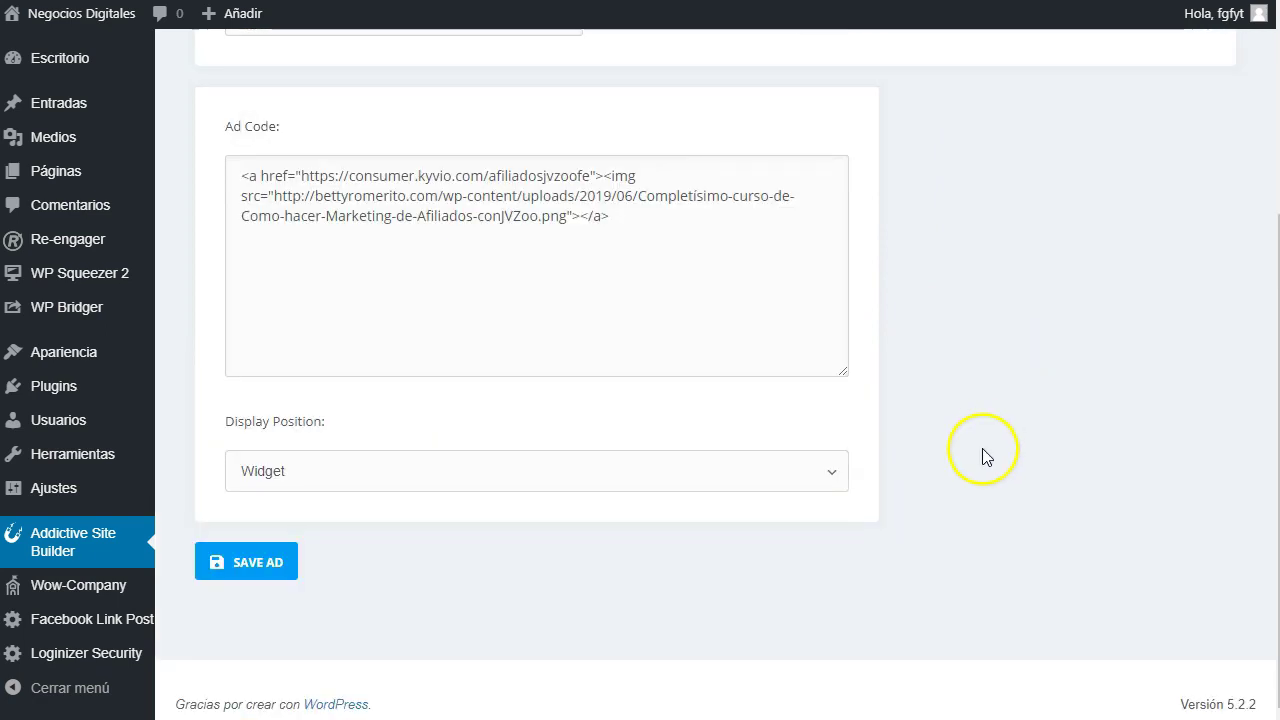
scroll(985, 455, up, 3)
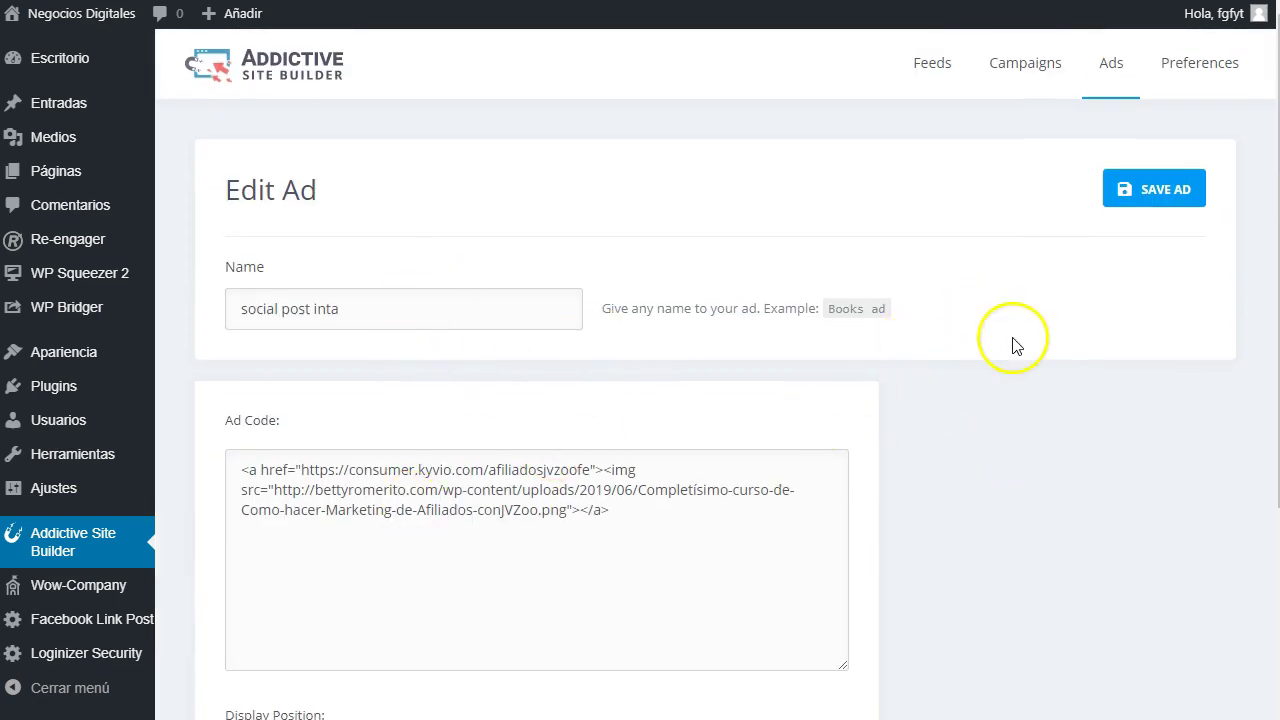
- Open the plugin preferences and review the network categories, the Buffer credential fields and the API key help link
click(1218, 72)
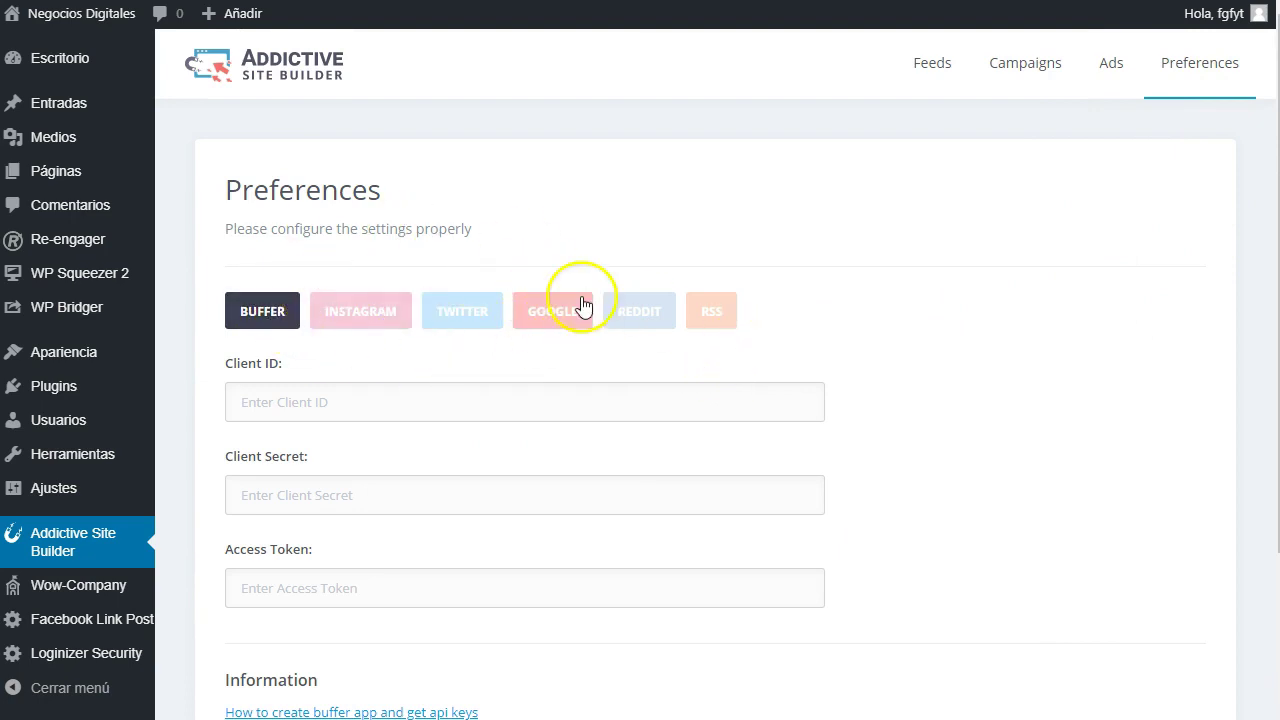
scroll(382, 494, down, 2)
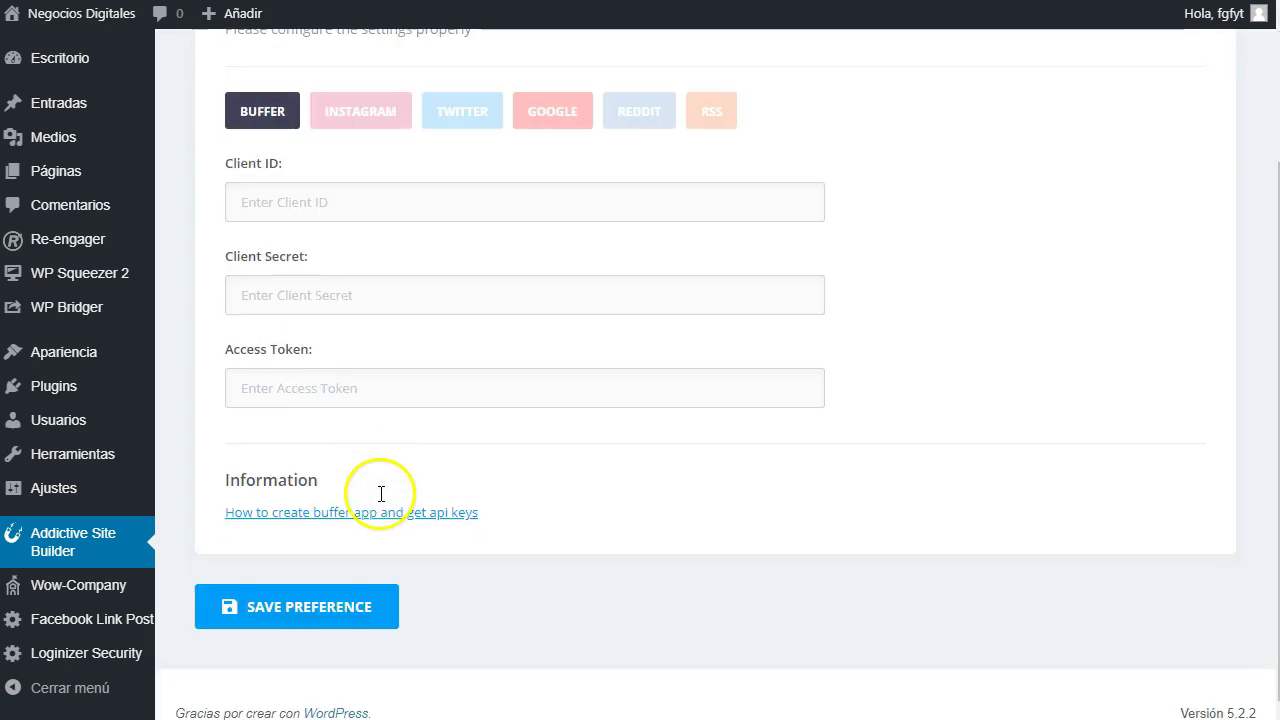
mouse_move(52, 100)
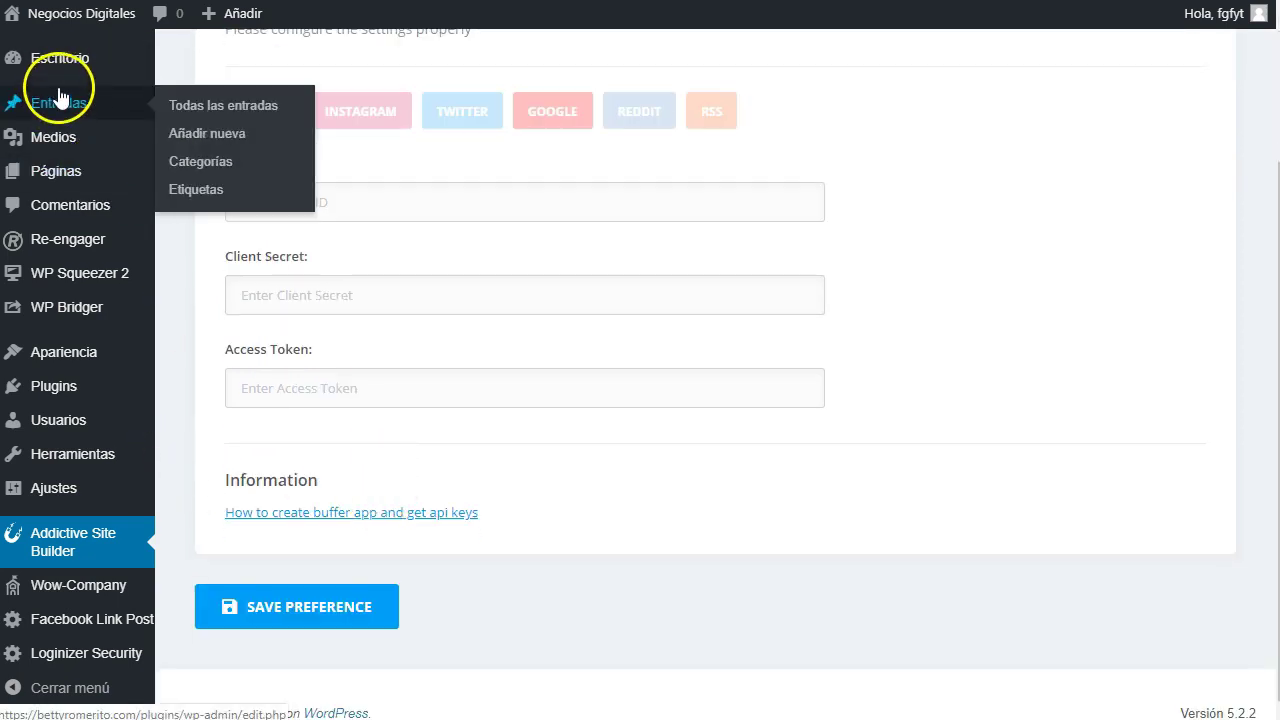
scroll(440, 468, up, 1)
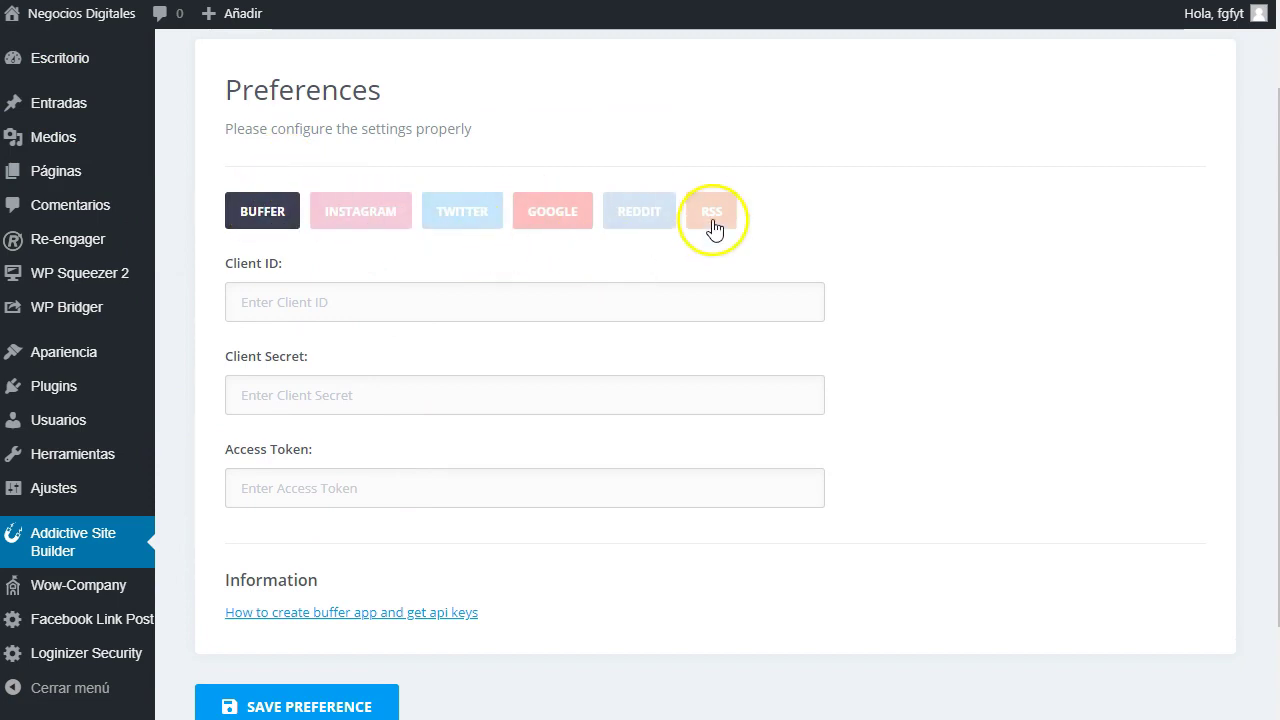
scroll(534, 306, down, 2)
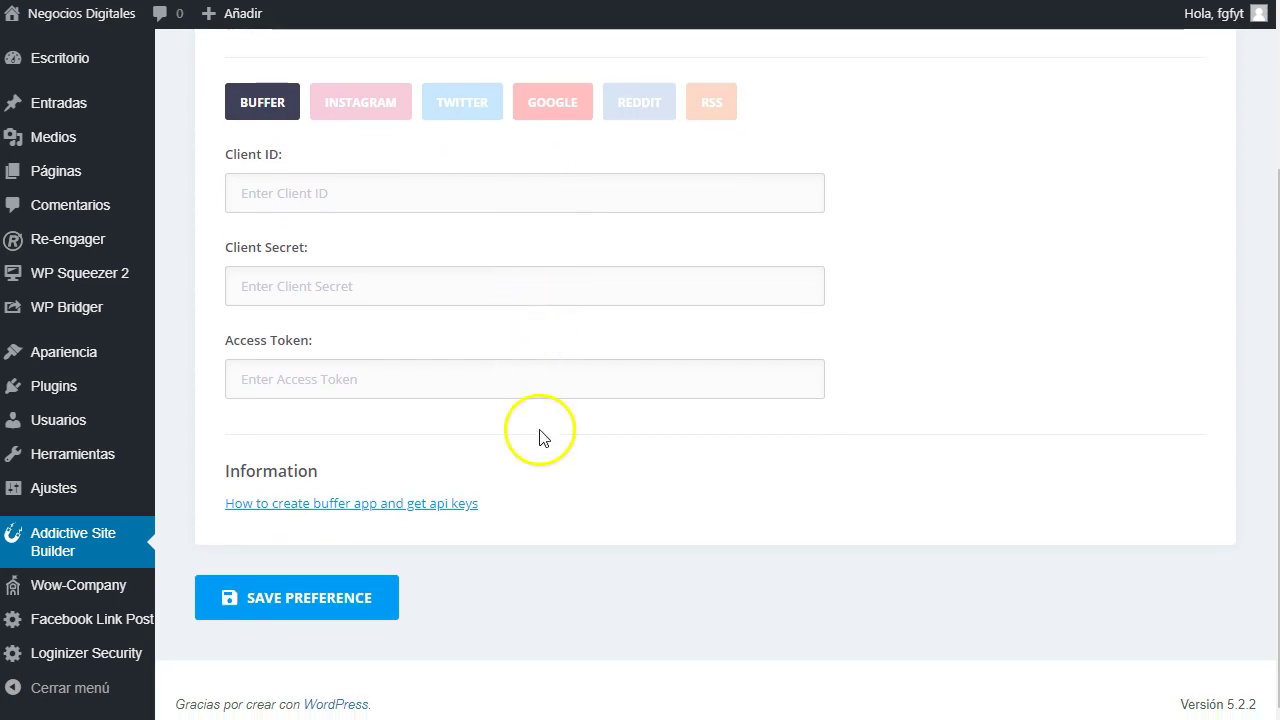
scroll(504, 535, up, 2)
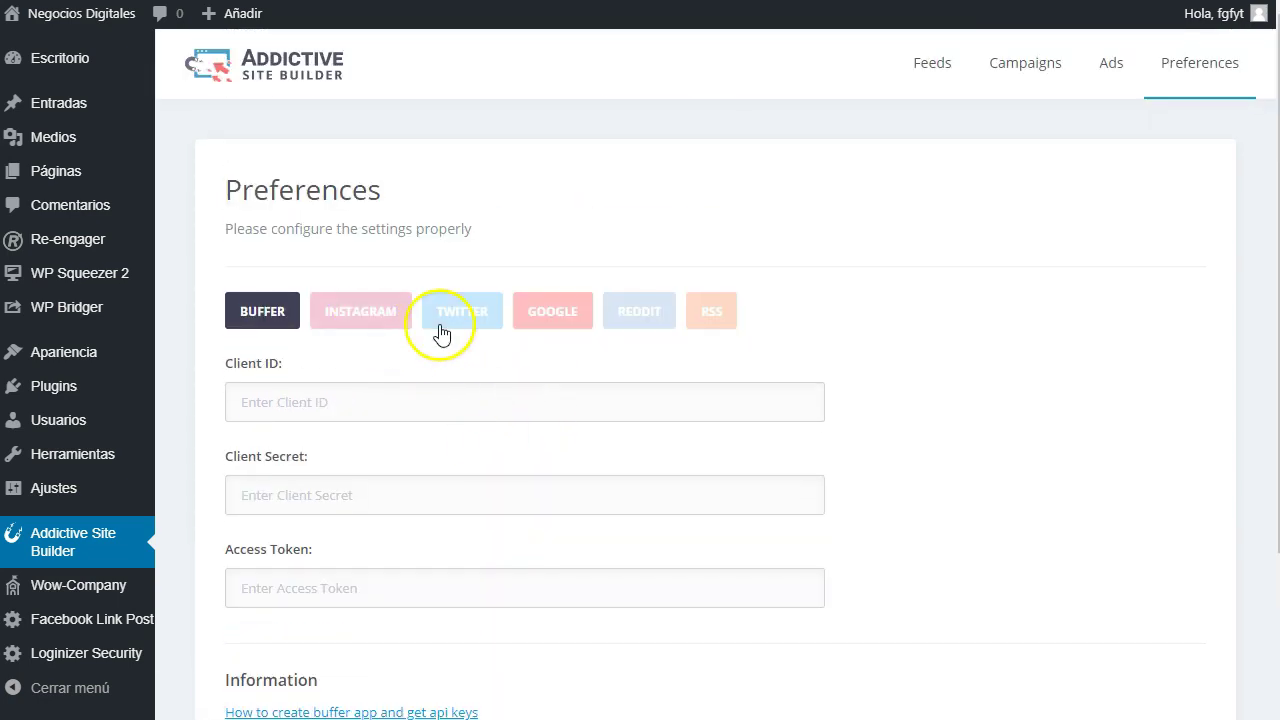
- Open the "perros de la calle" feed and examine its available feed types, keeping Tweets By Search
click(920, 68)
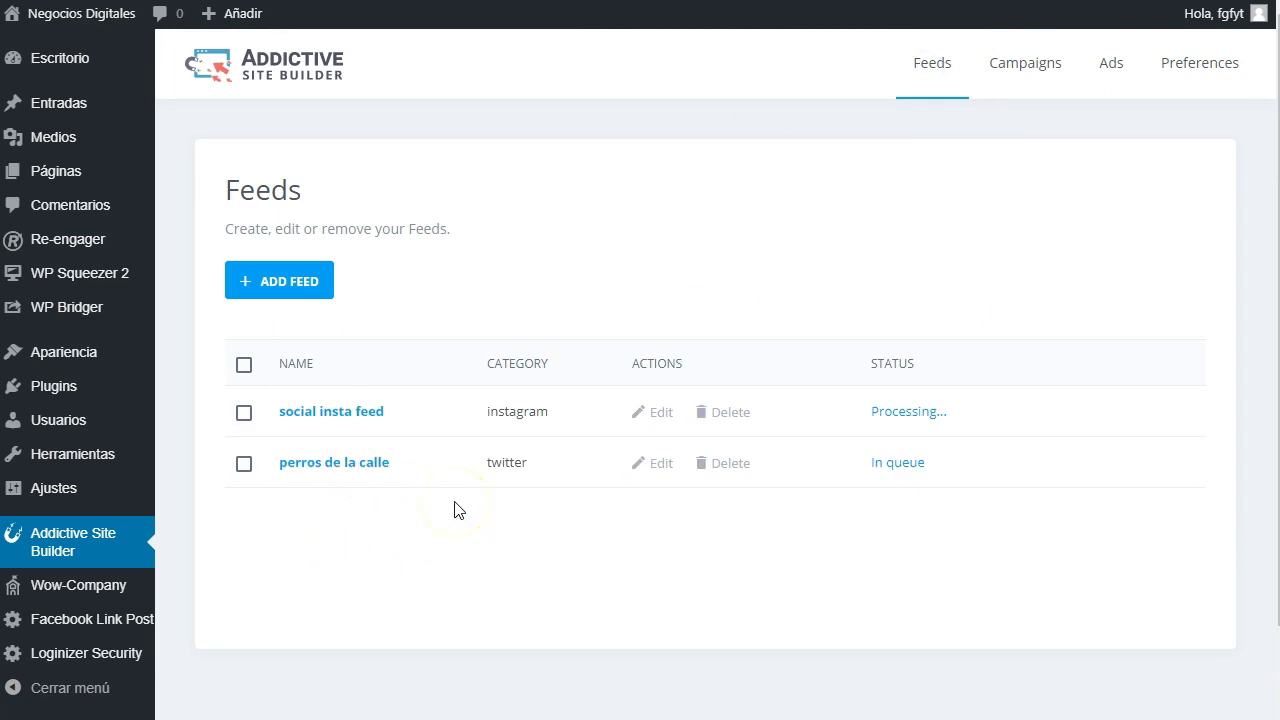
click(316, 468)
scroll(460, 448, down, 3)
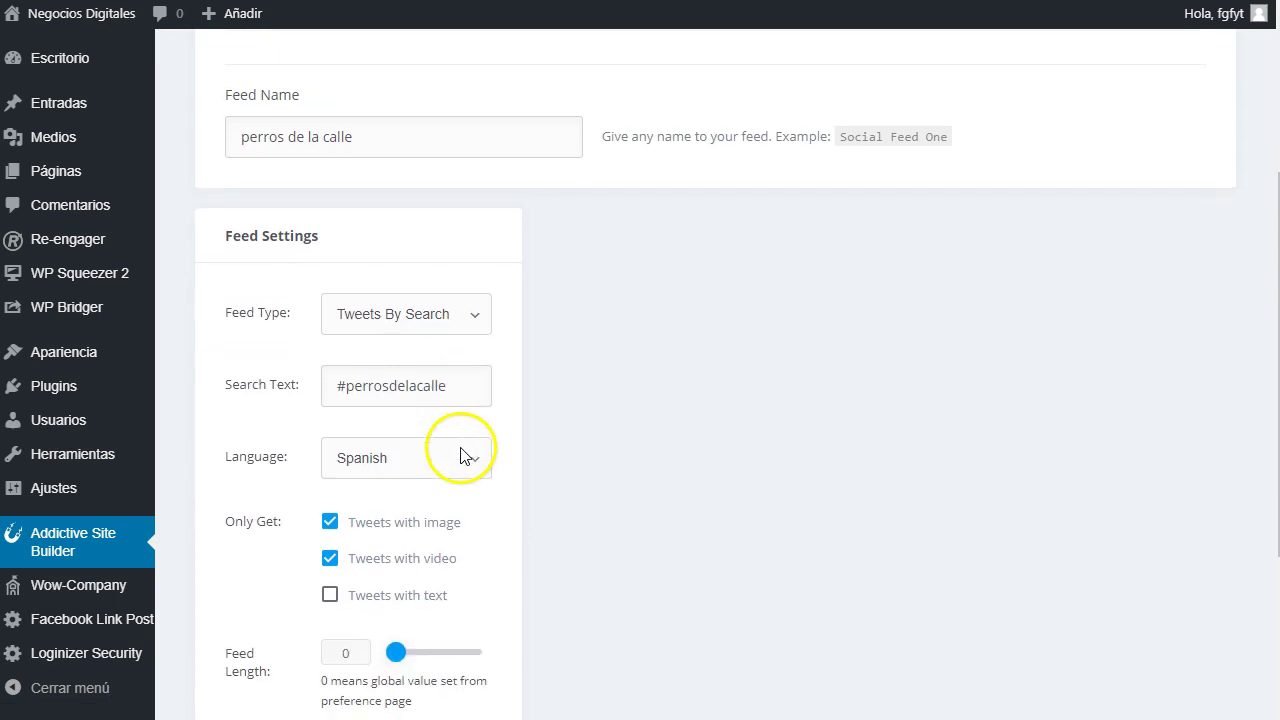
click(473, 320)
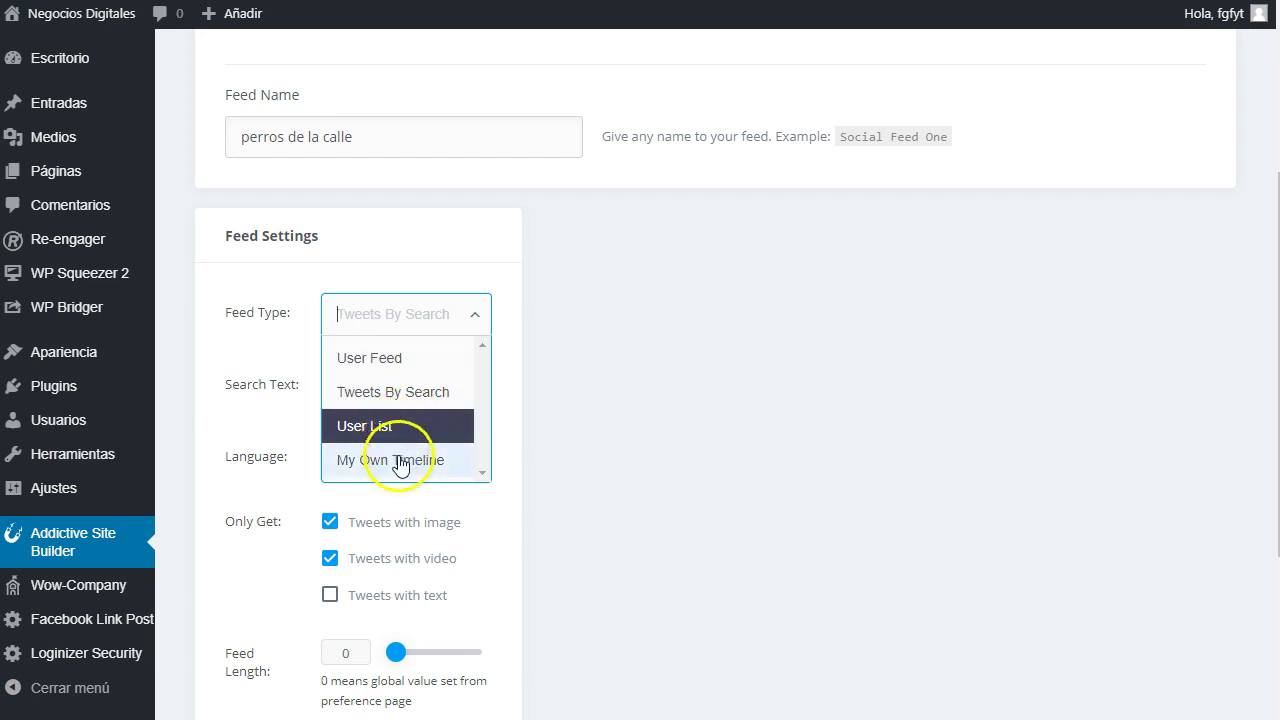
click(648, 387)
scroll(652, 396, down, 1)
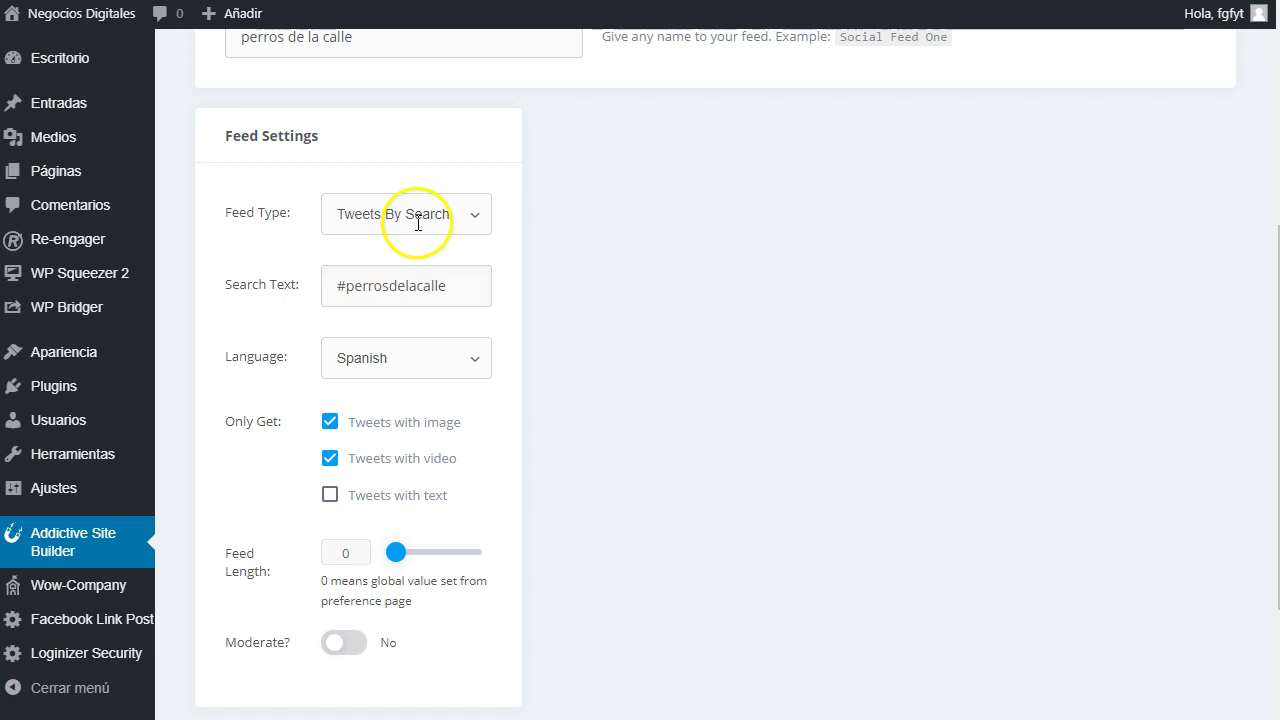
- Review the "perros de la calle" feed's search text, language, tweet content filters, feed length and moderation settings
scroll(556, 438, down, 1)
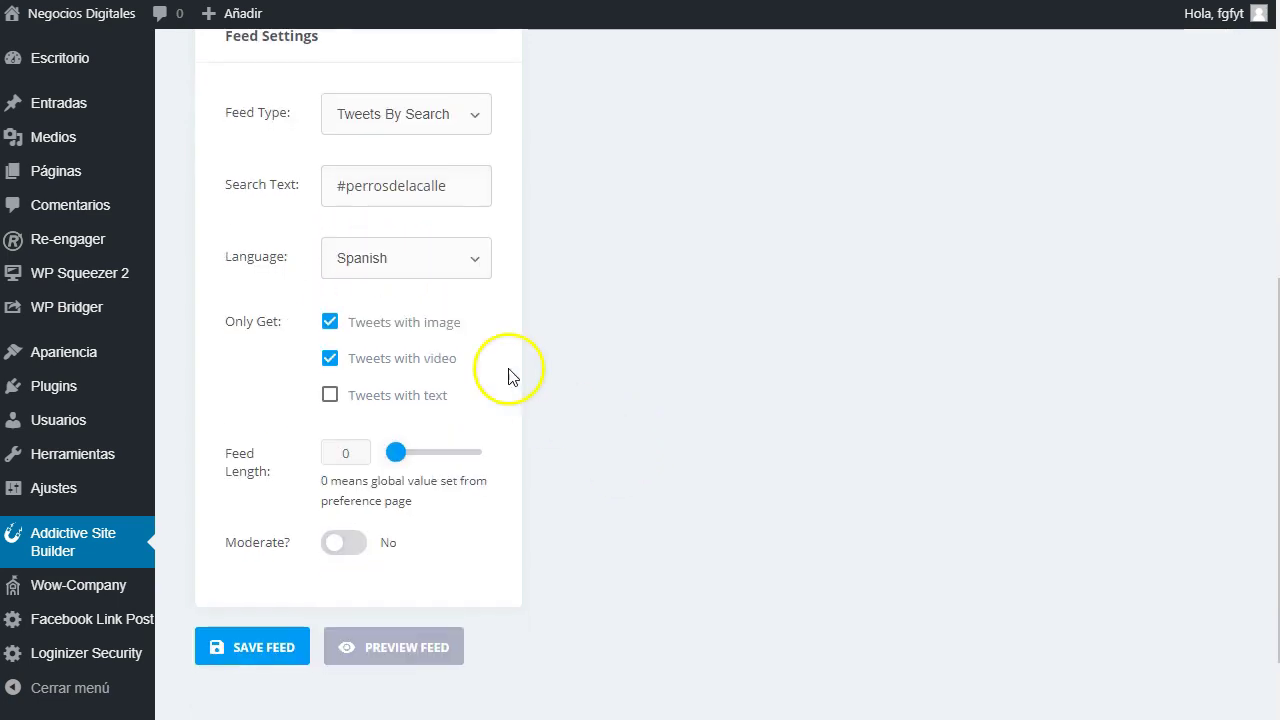
click(476, 266)
click(682, 395)
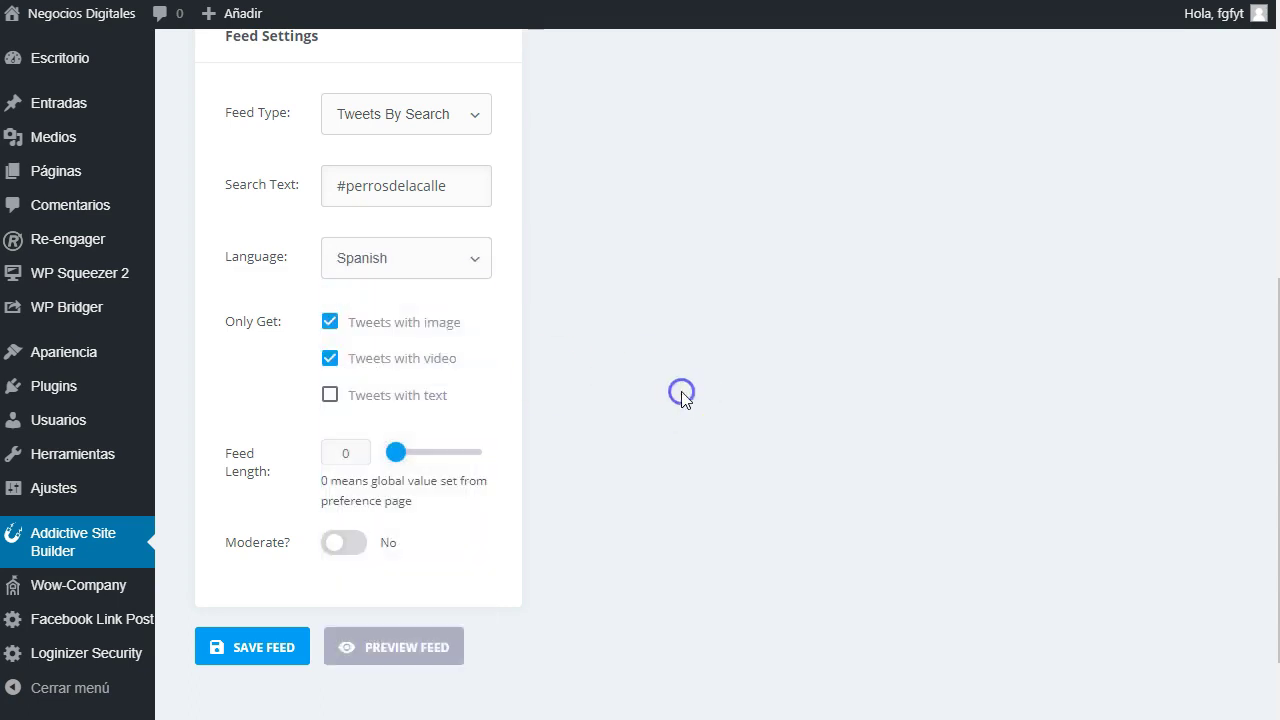
scroll(586, 420, down, 1)
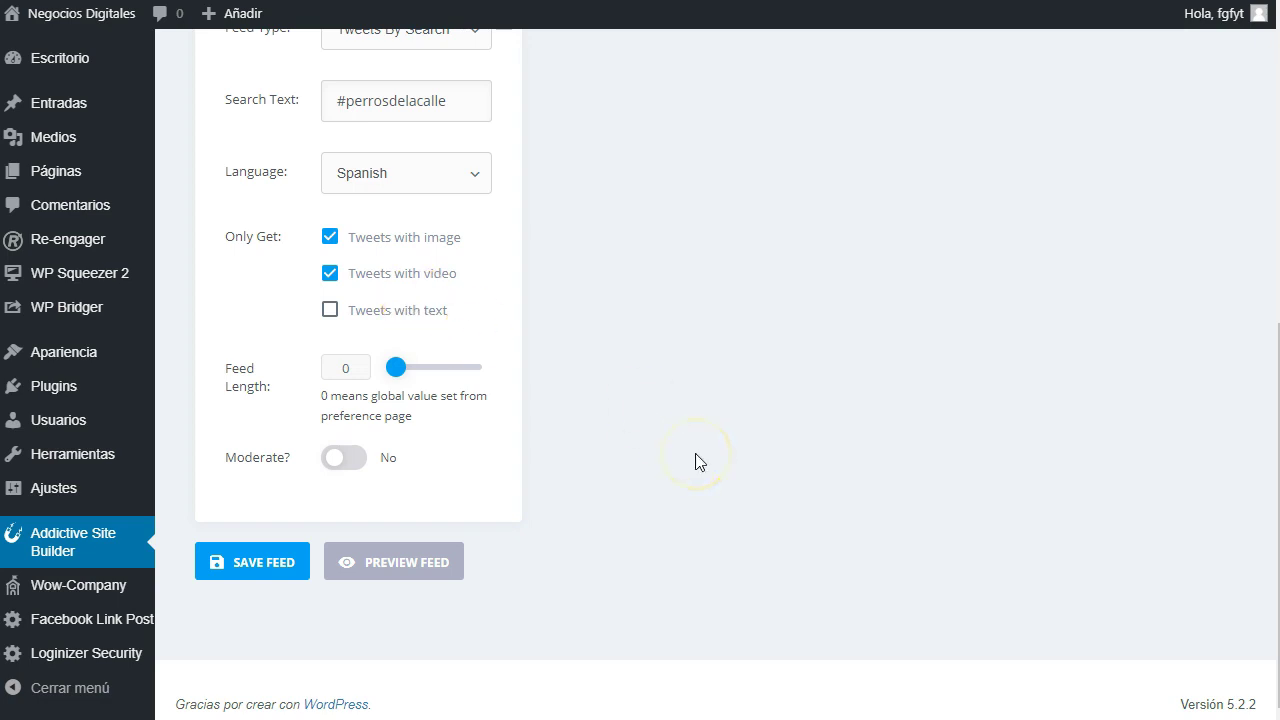
scroll(600, 560, up, 1)
scroll(700, 540, up, 4)
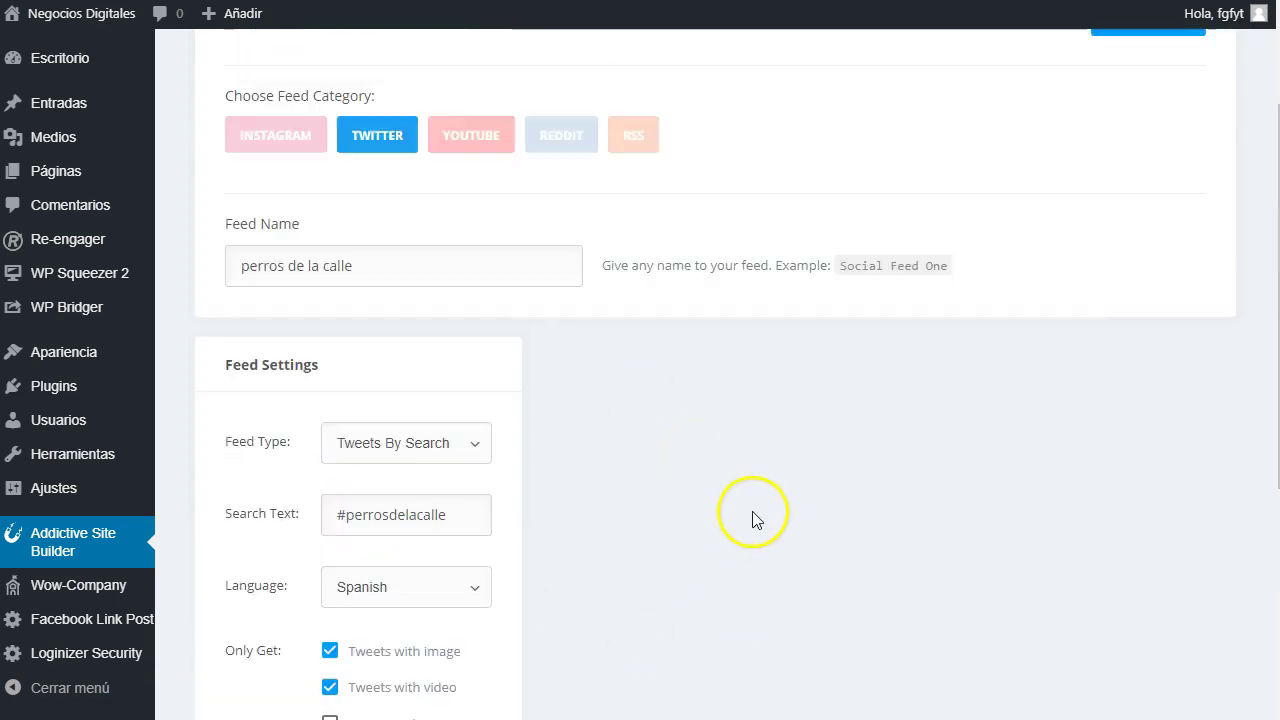
- Open the "perros de la calle" campaign from the campaigns list and review its feed and posting interval
scroll(752, 519, up, 2)
click(1031, 66)
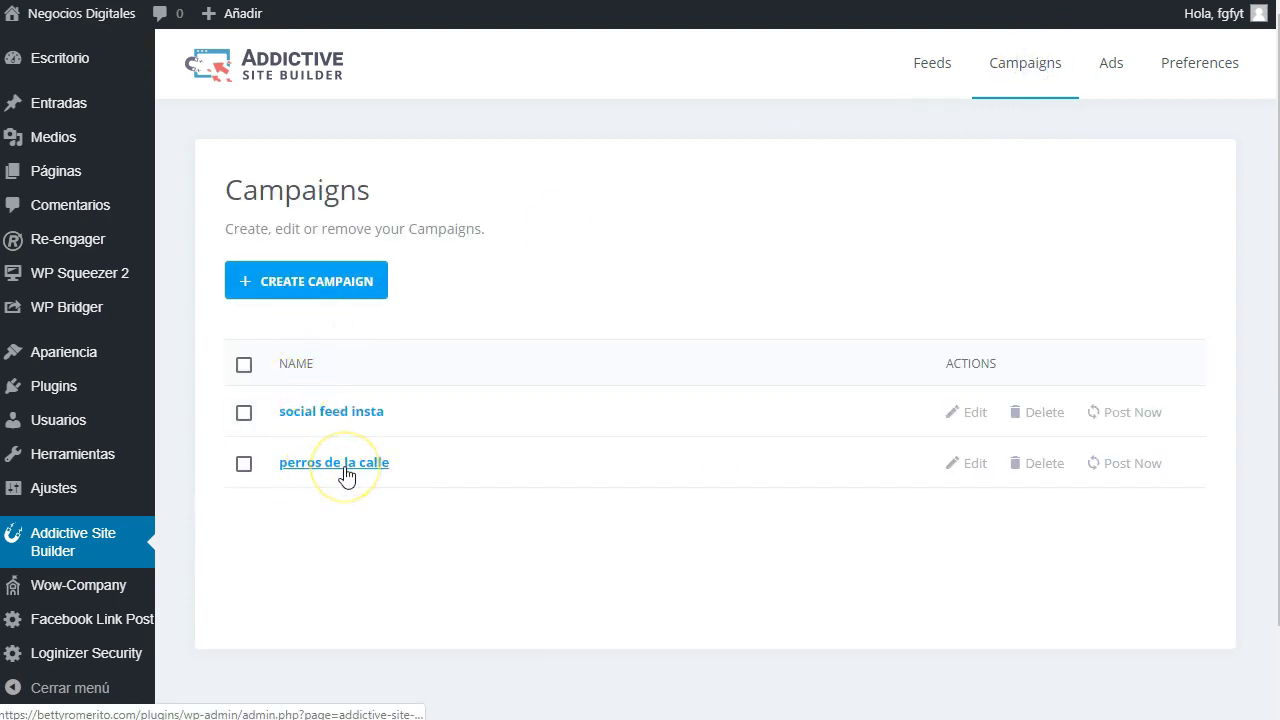
click(343, 464)
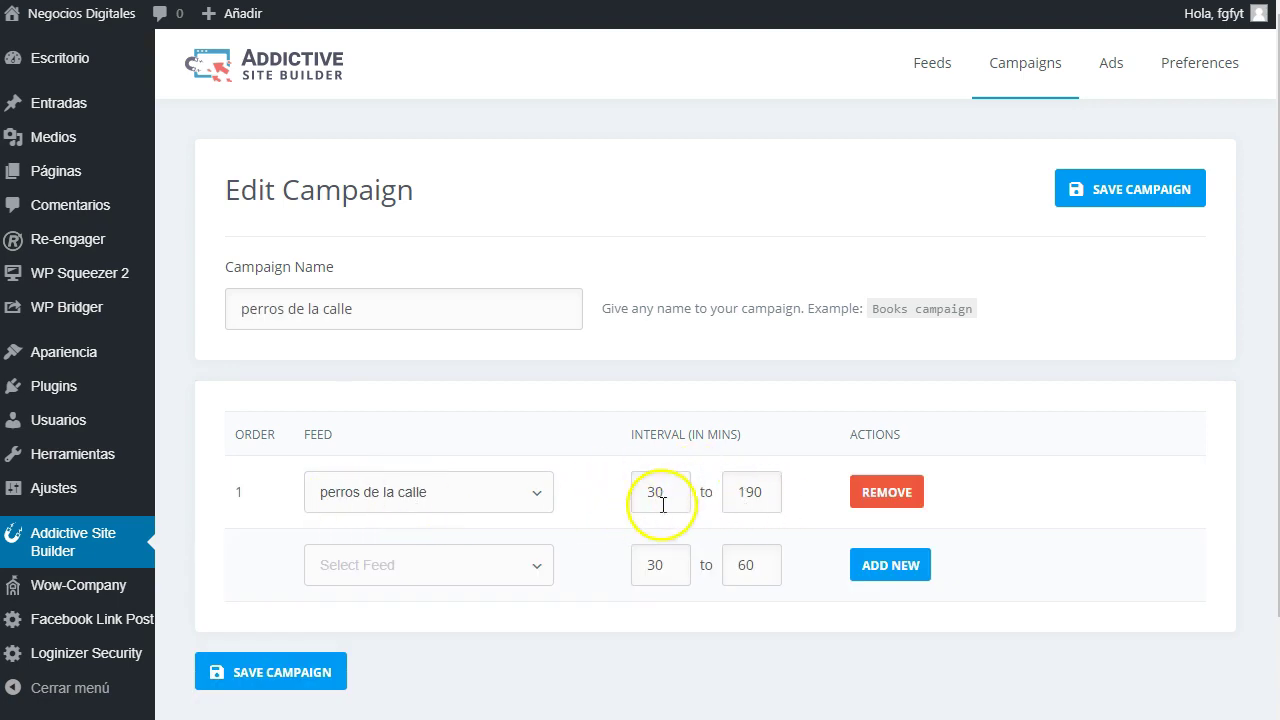
- Review the "perros de la calle" ad's code and display position, and revisit the plugin preferences
click(1111, 65)
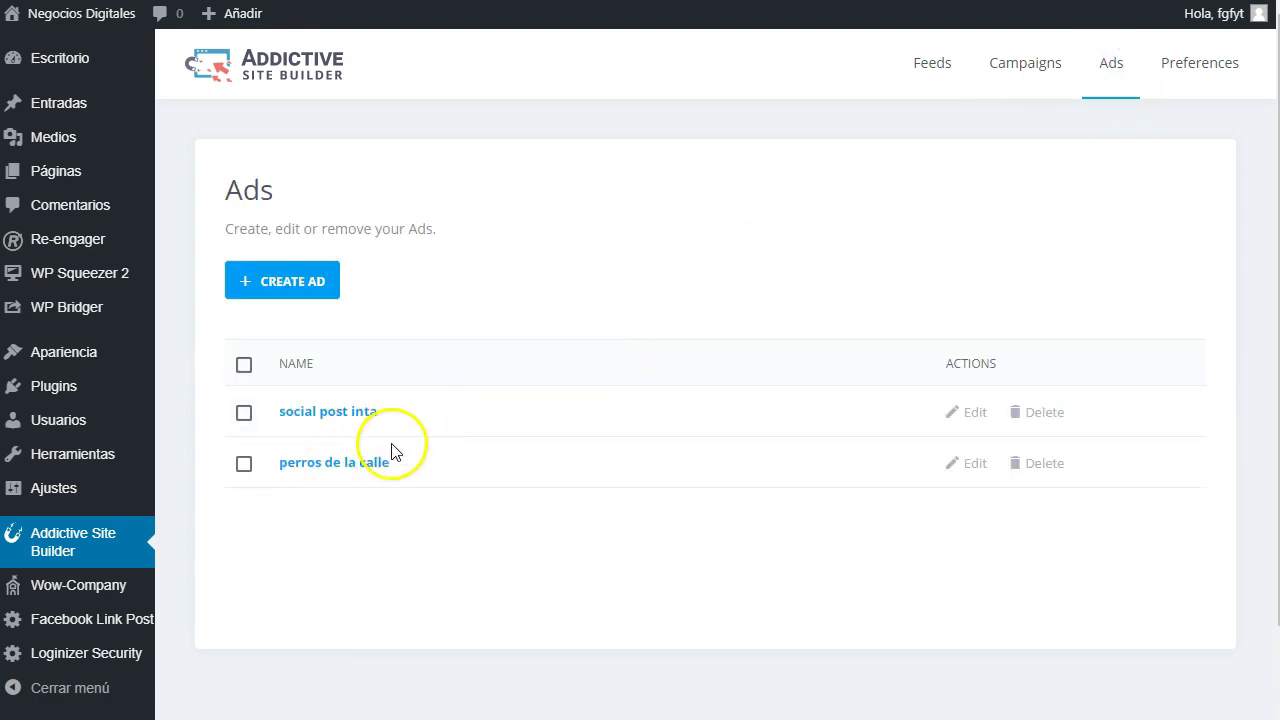
click(370, 458)
scroll(408, 491, down, 3)
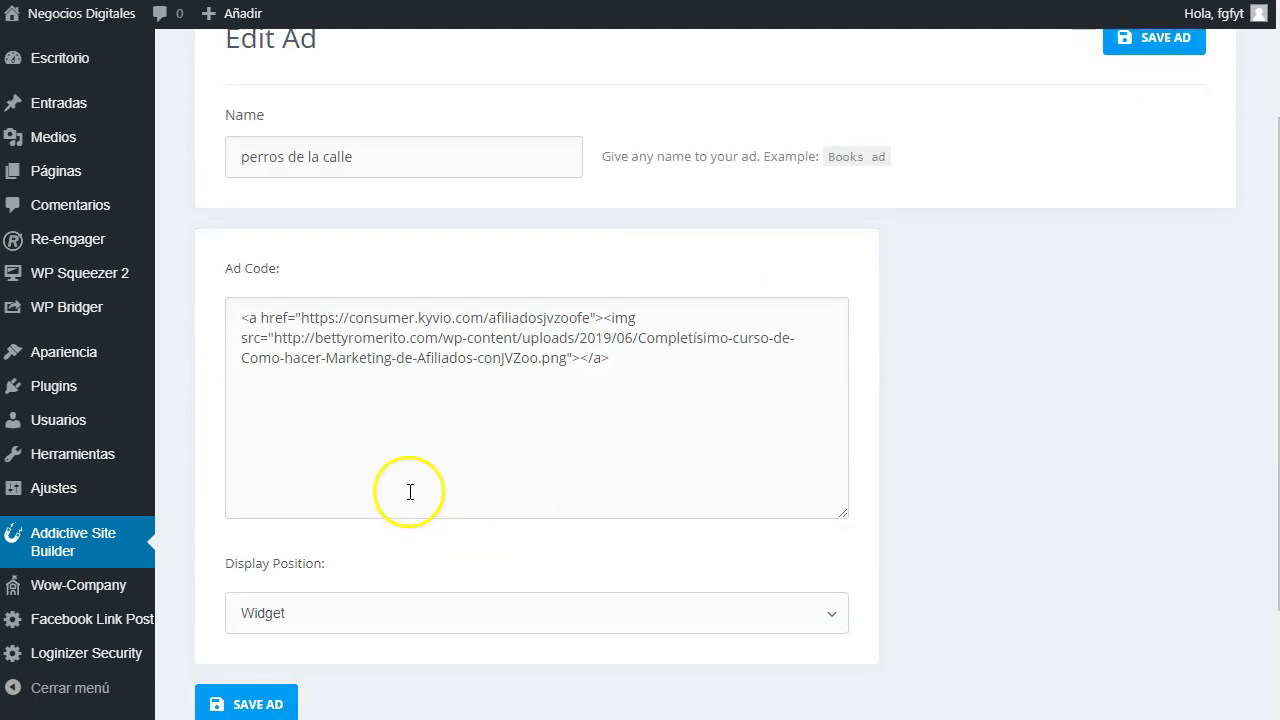
scroll(350, 460, up, 5)
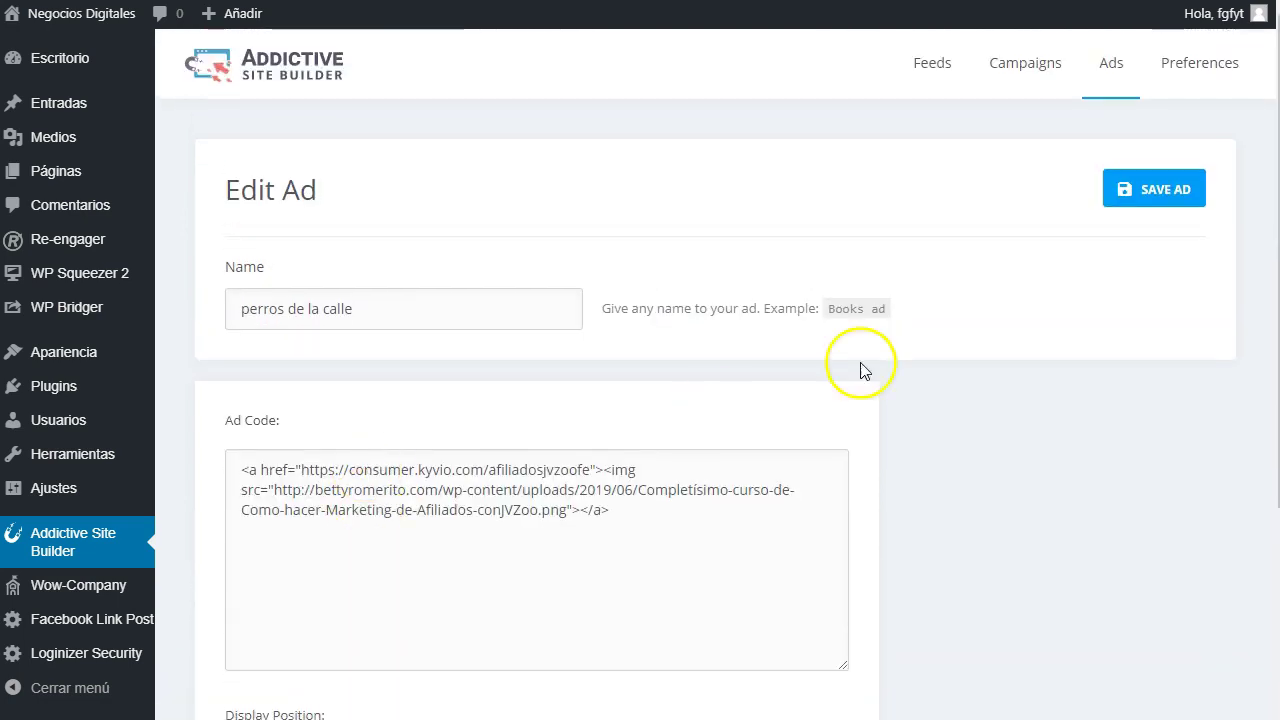
click(1184, 70)
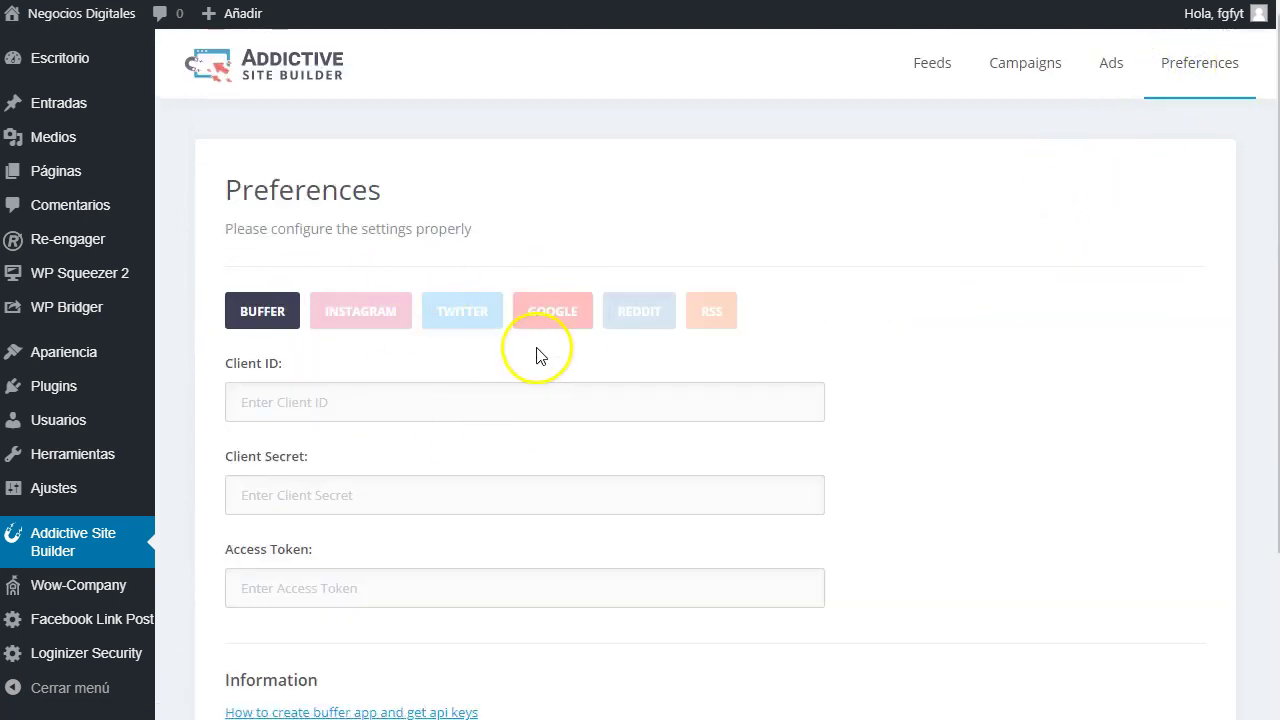
- Start a new feed in the YouTube category and name it "youtube feed"
click(941, 60)
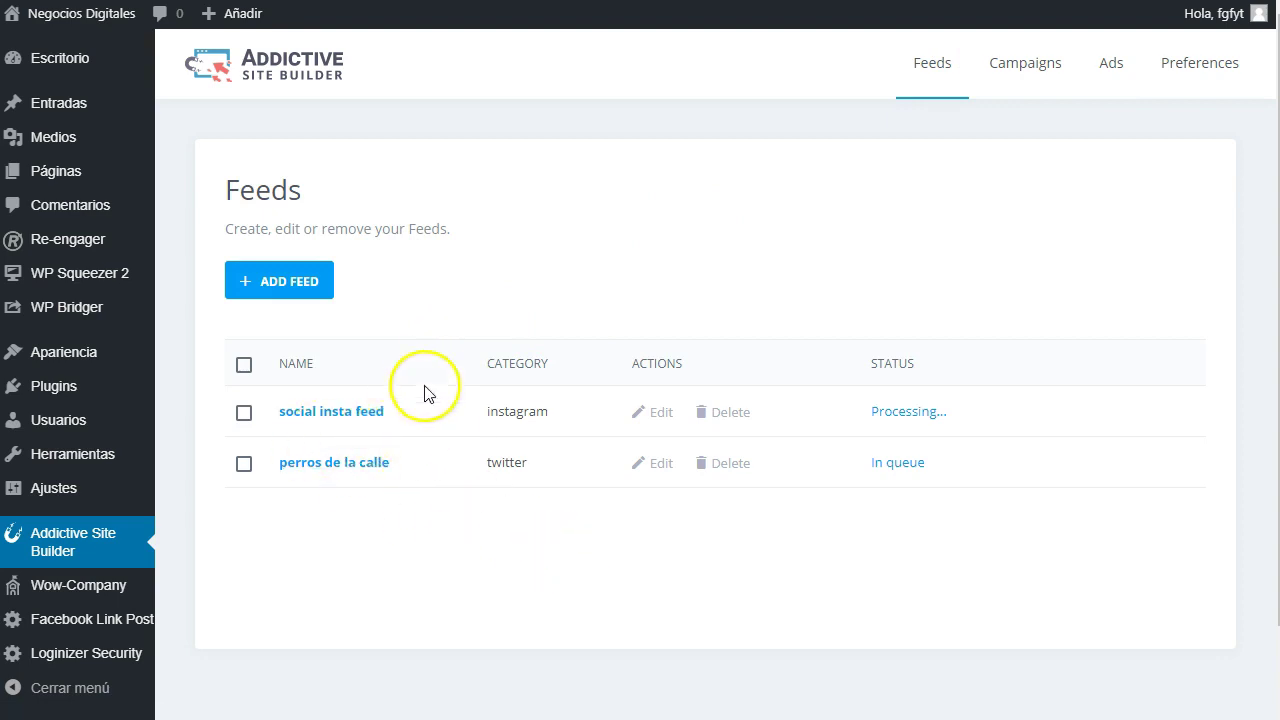
click(287, 284)
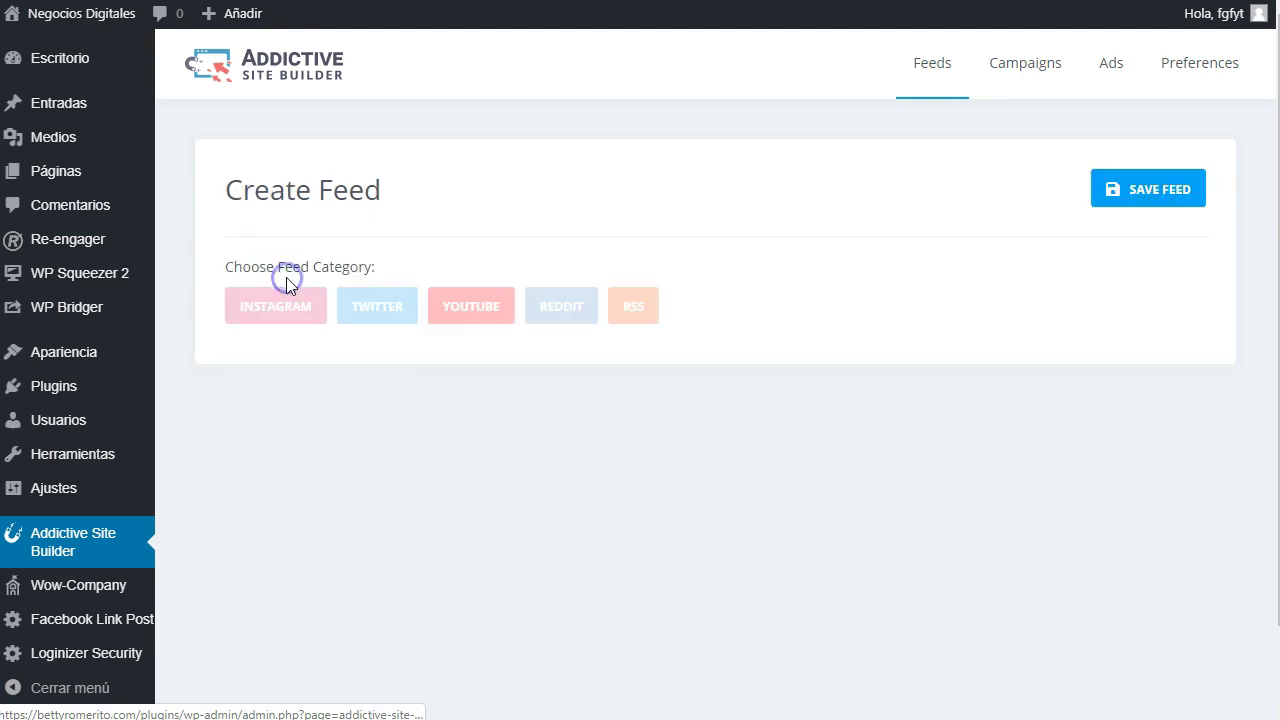
click(494, 318)
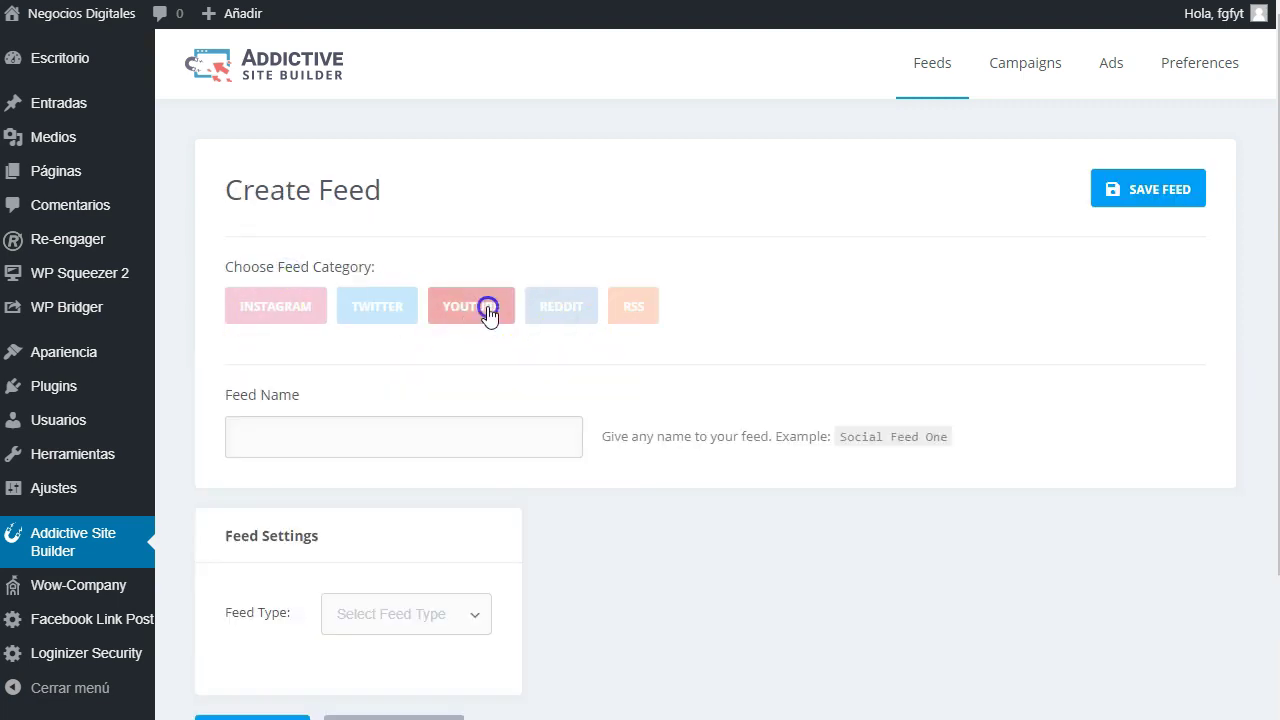
click(389, 426)
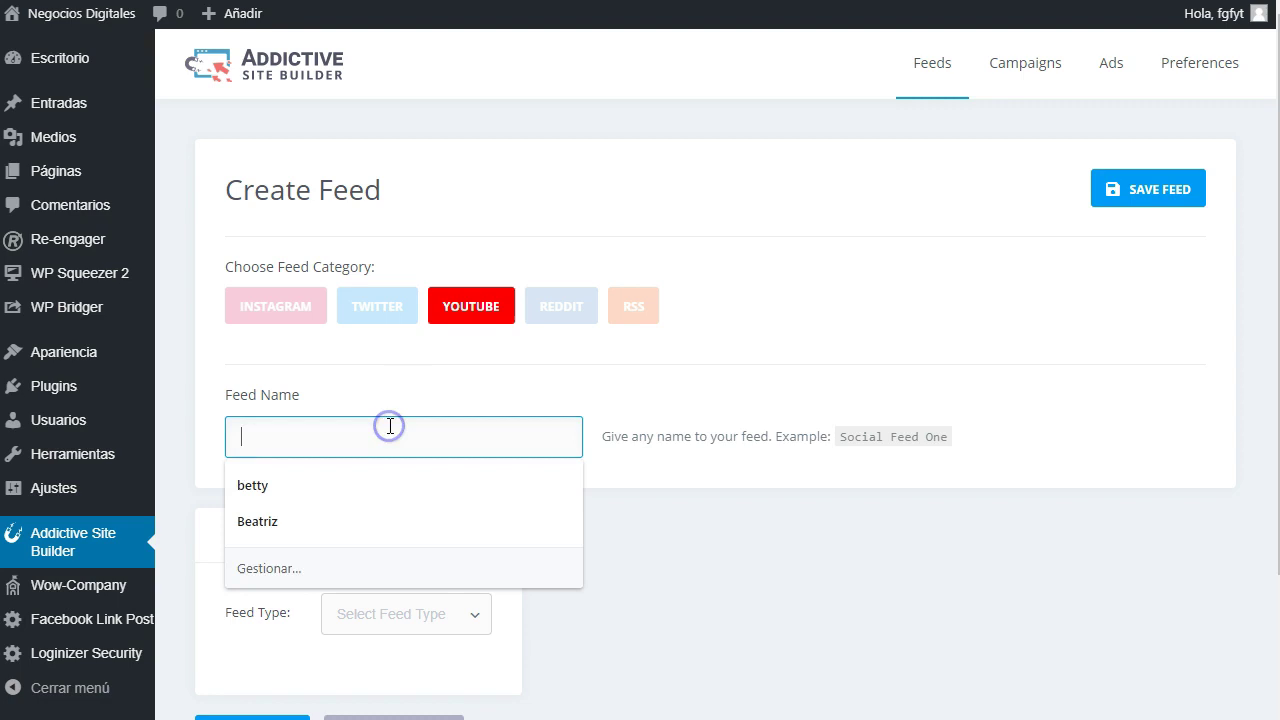
- Set the new feed's type to Search with the search keyword "Marketing de Afiliados", and save the feed
scroll(400, 380, down, 1)
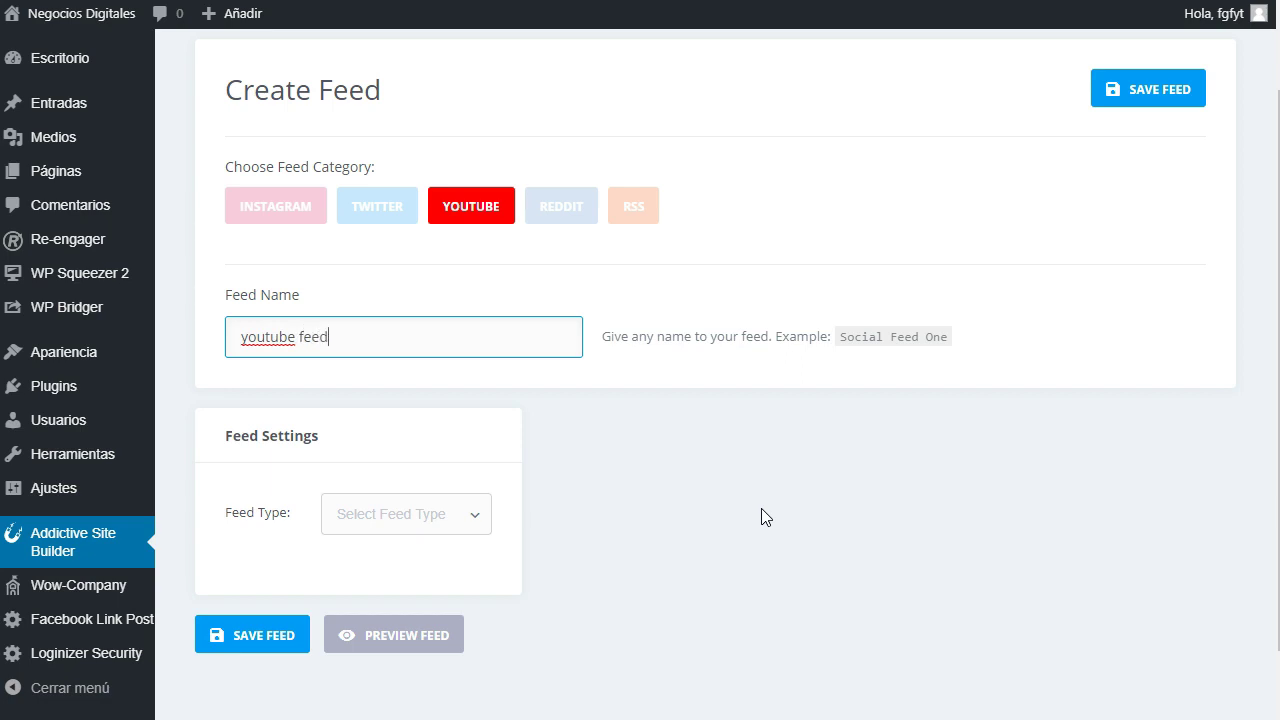
click(473, 515)
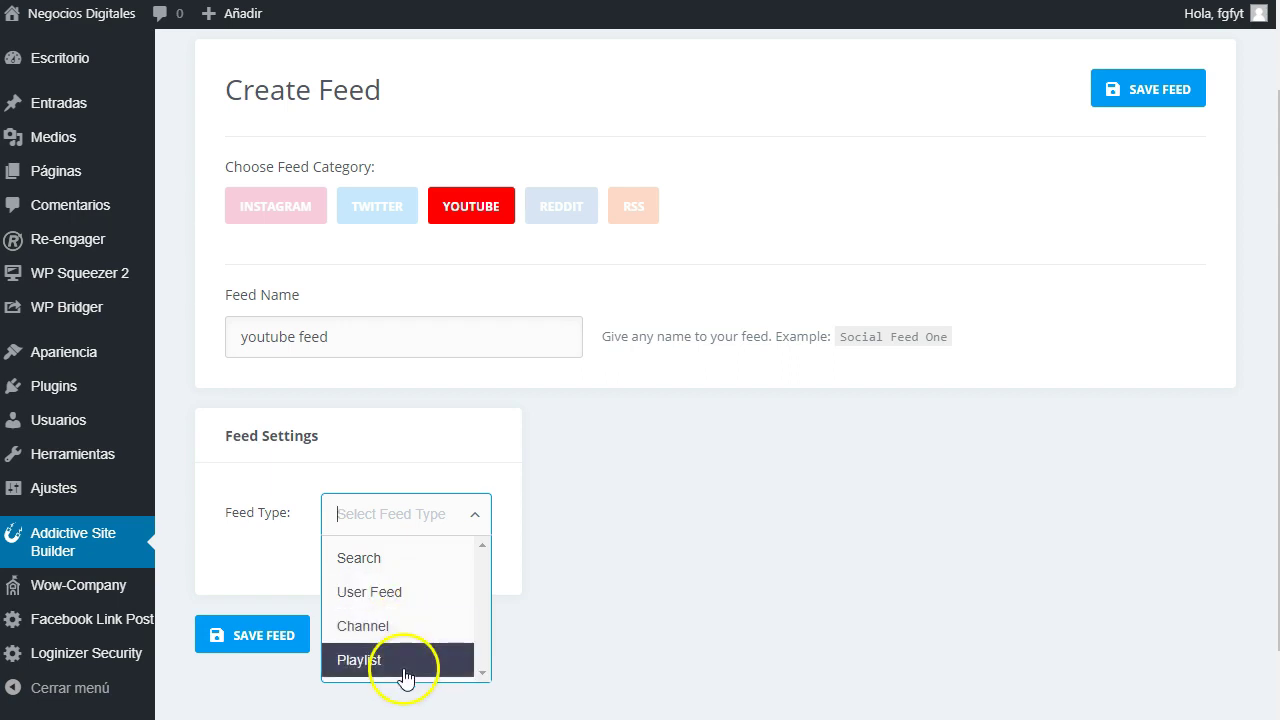
click(380, 566)
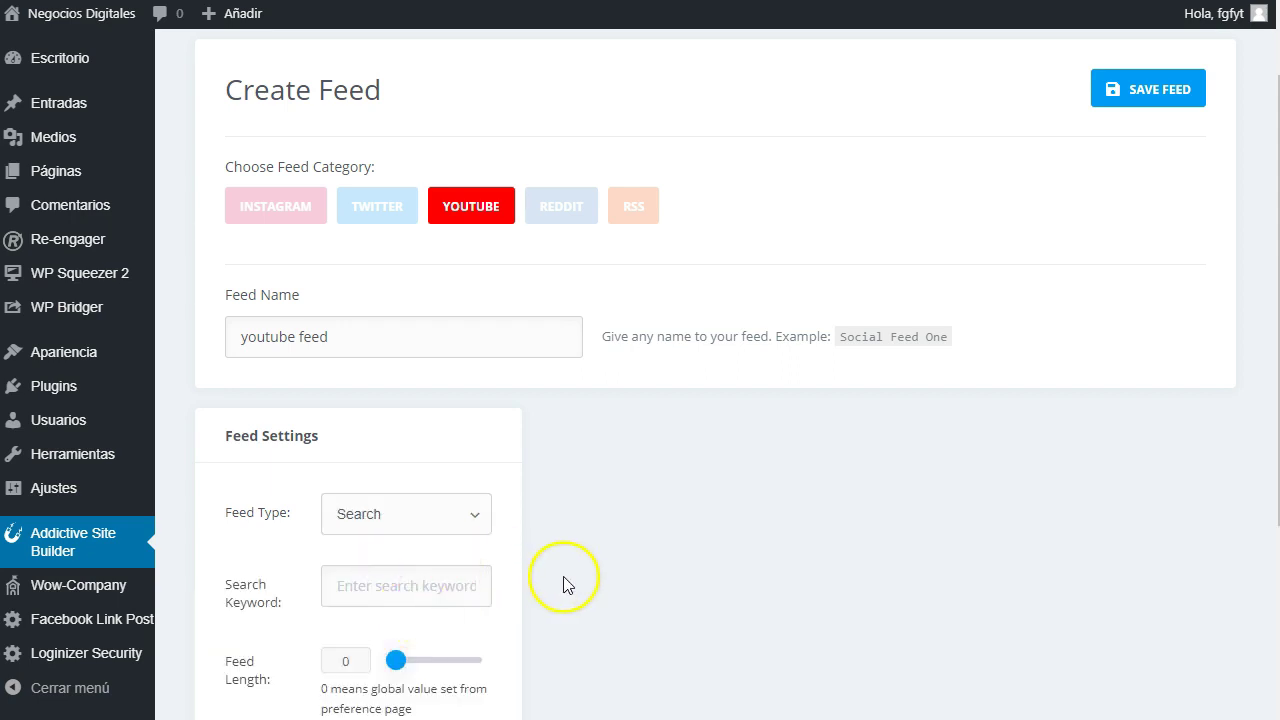
scroll(565, 583, down, 2)
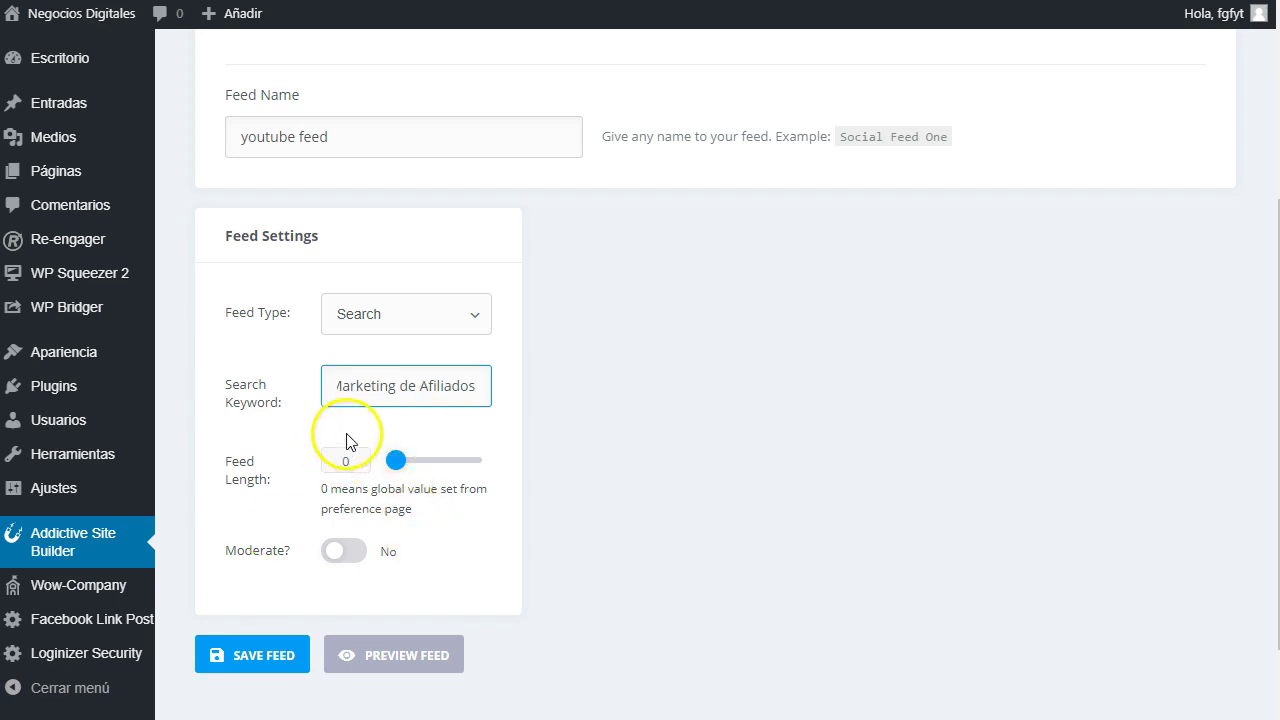
scroll(270, 540, down, 1)
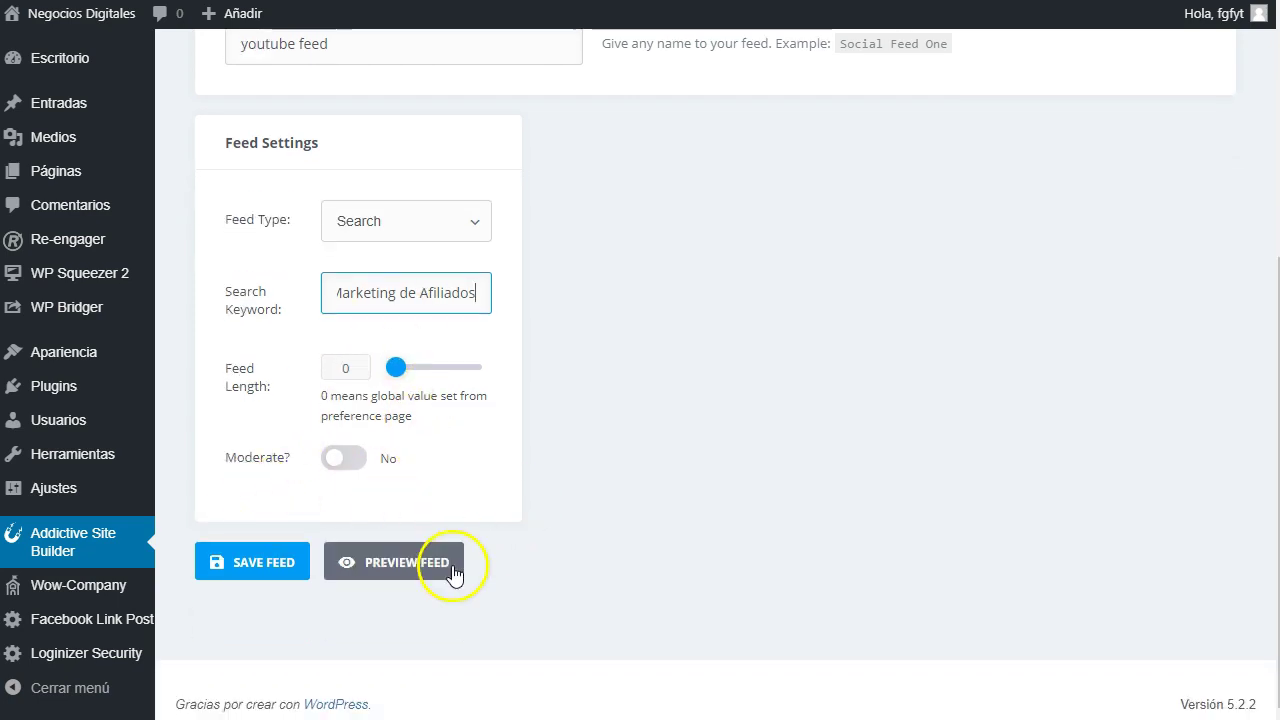
click(277, 568)
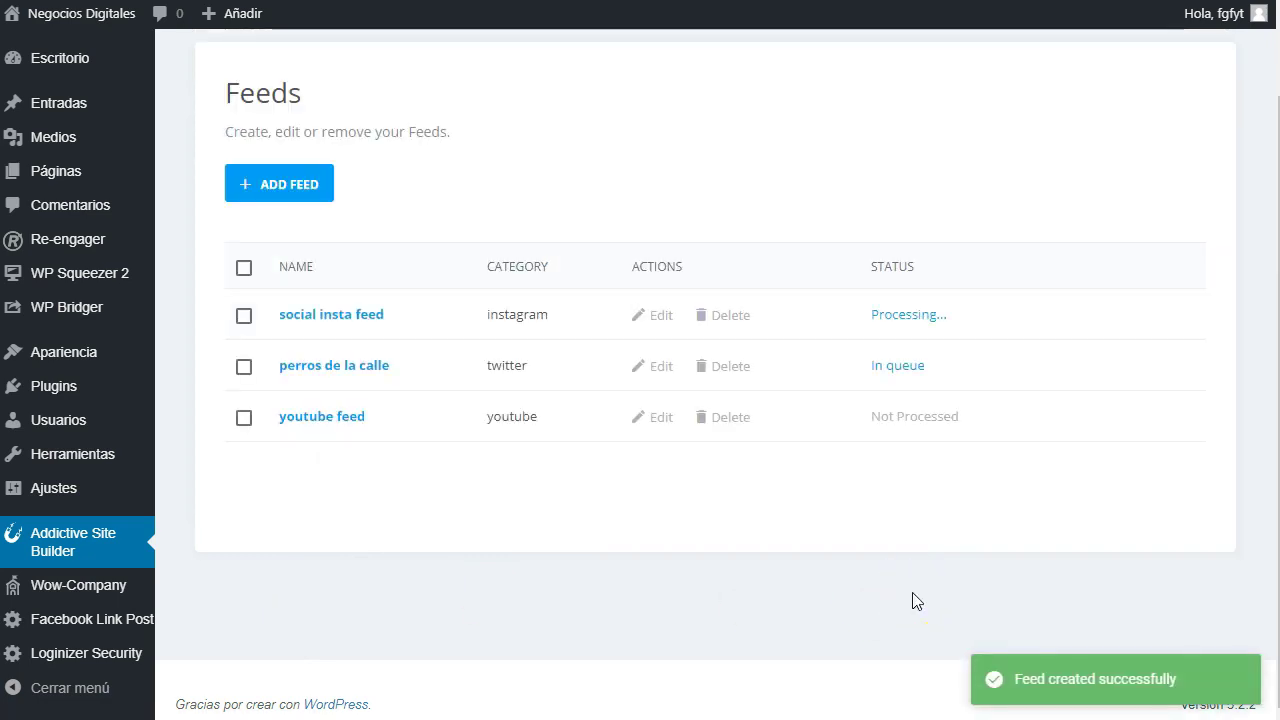
- Reopen the saved "youtube feed" and try to preview its content
click(316, 418)
scroll(735, 510, down, 3)
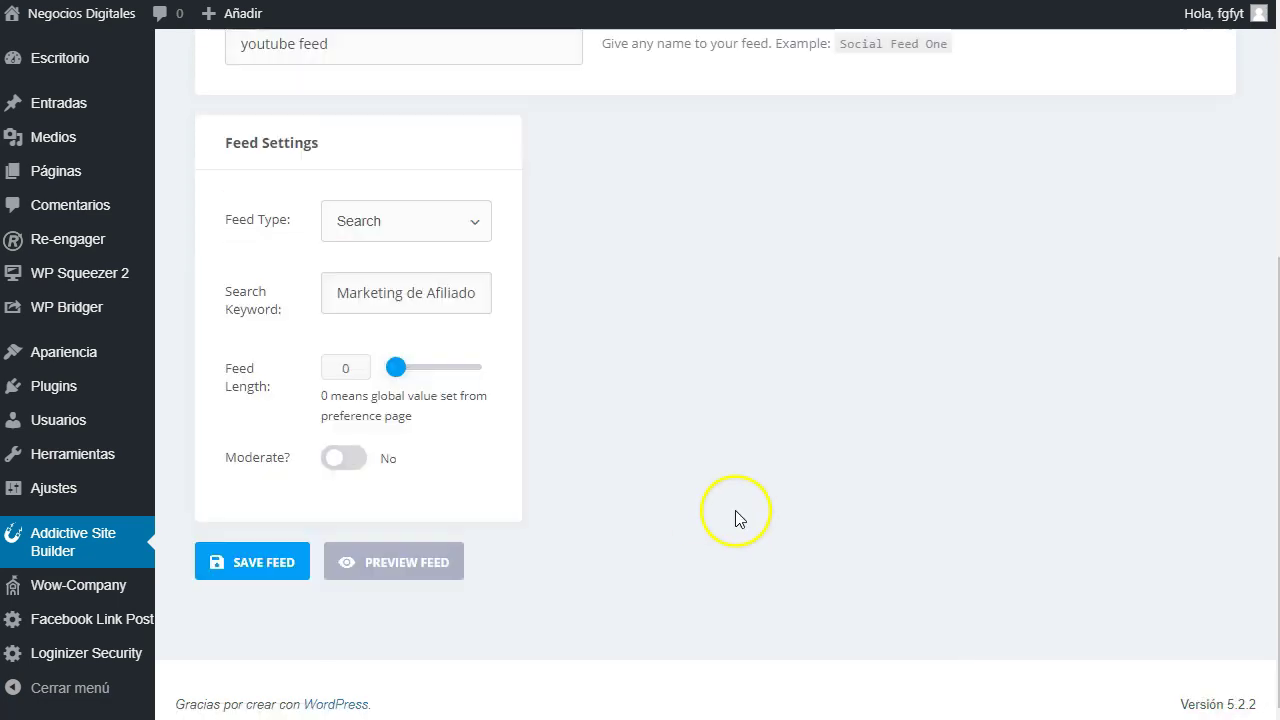
click(412, 563)
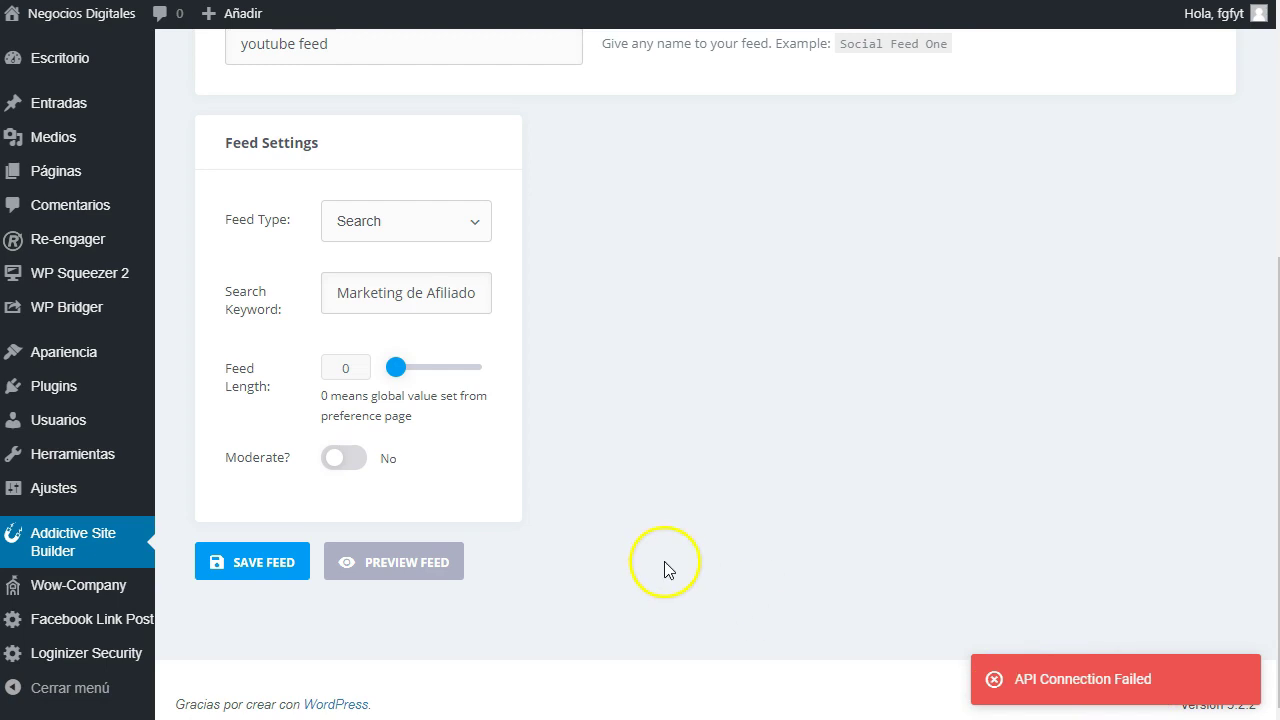
- Examine the settings offered by the Reddit, RSS and Instagram feed categories in the feed editor, without saving
scroll(680, 505, up, 2)
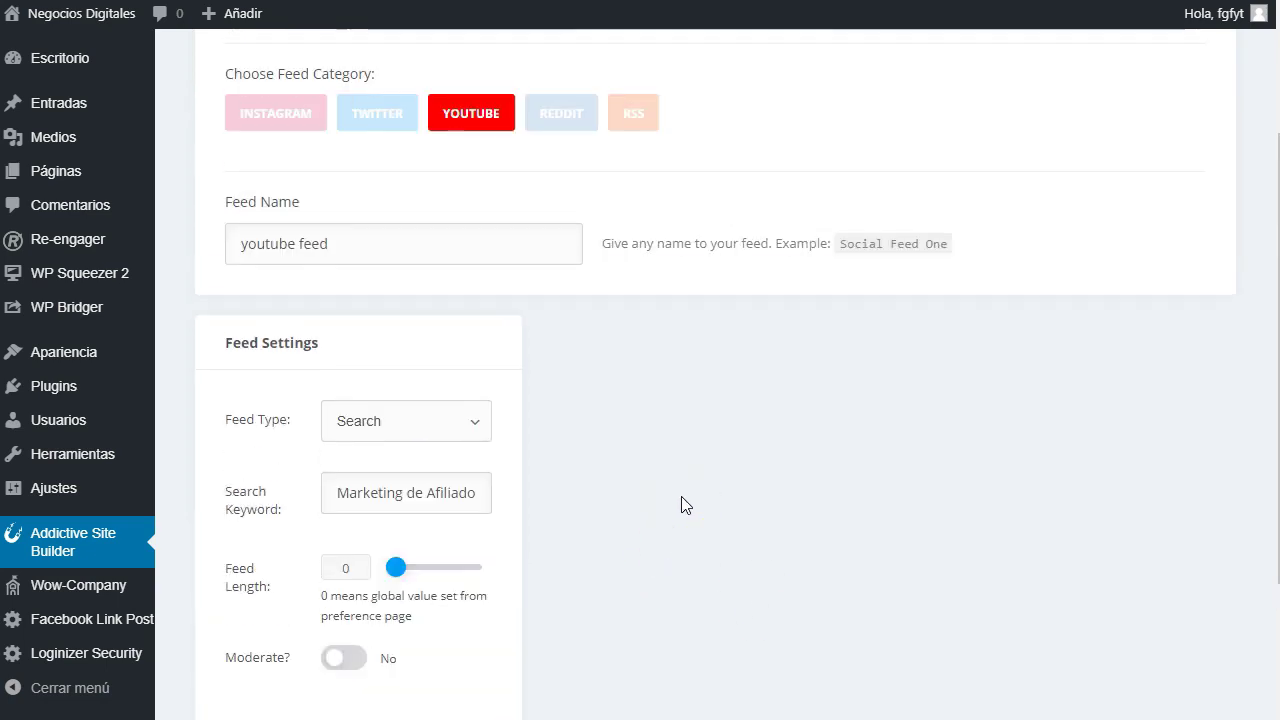
scroll(680, 505, up, 1)
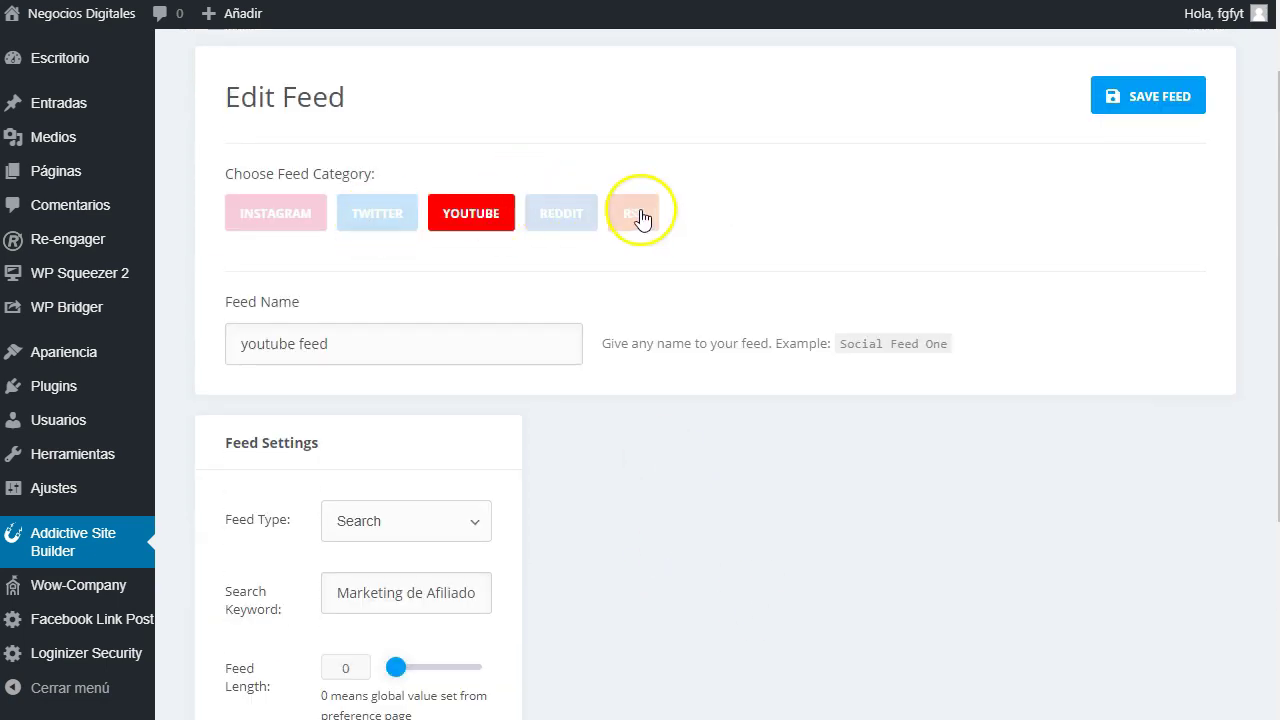
click(569, 218)
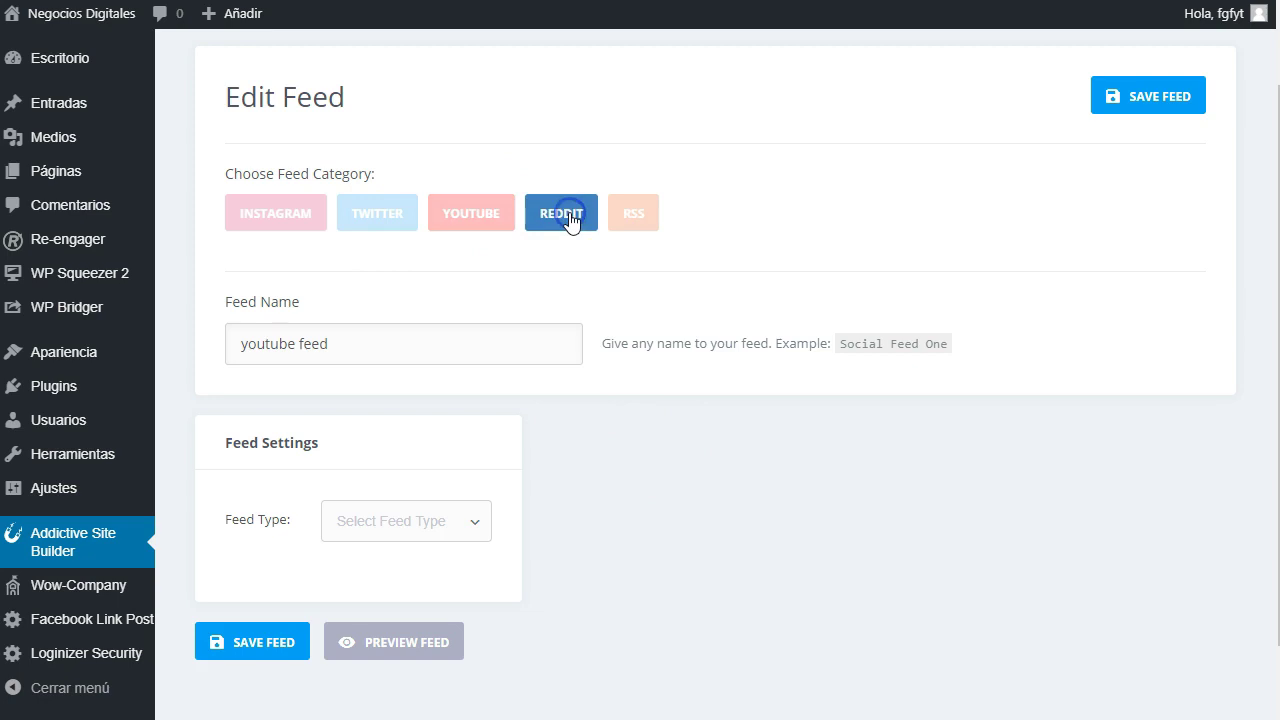
click(636, 222)
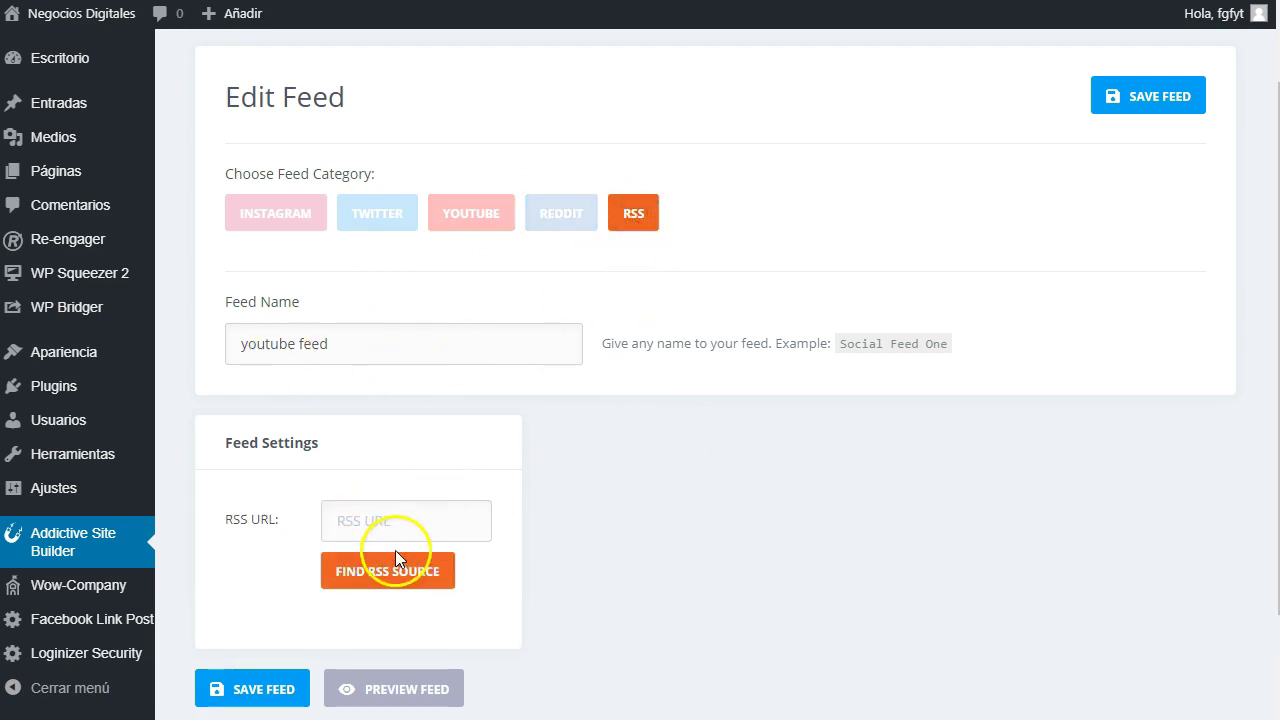
scroll(411, 530, down, 1)
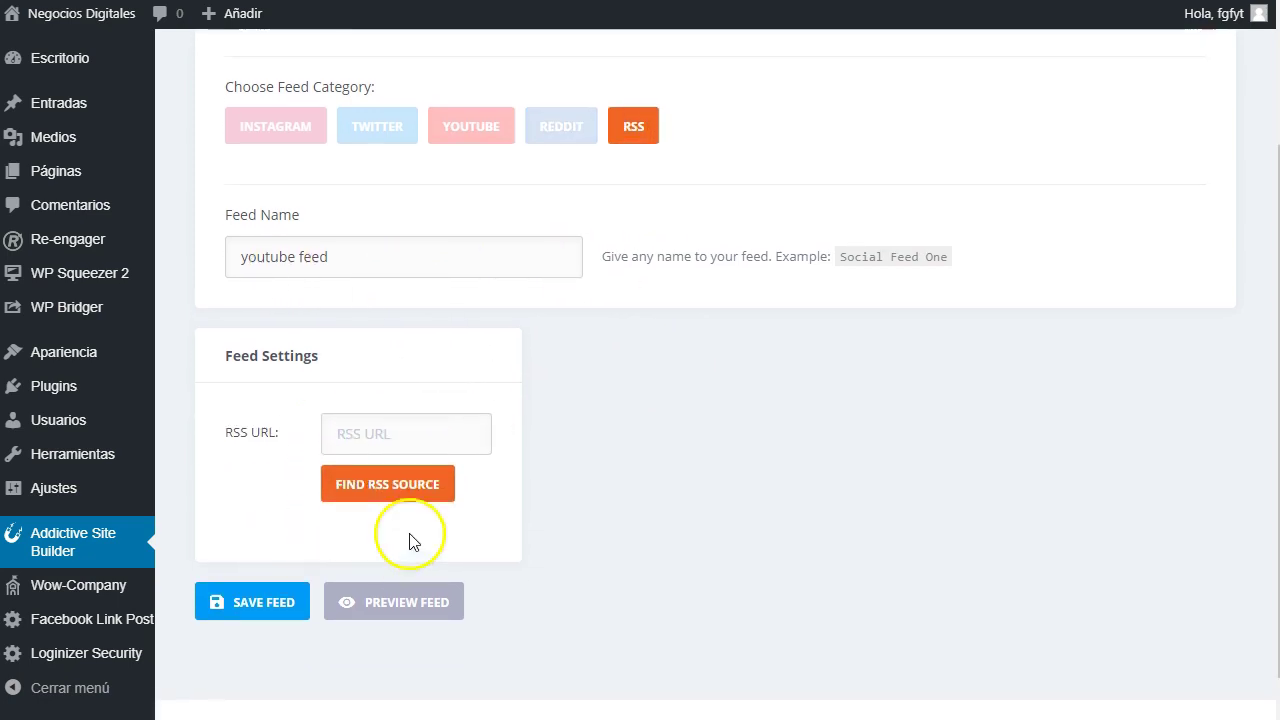
scroll(411, 540, up, 1)
scroll(640, 440, up, 1)
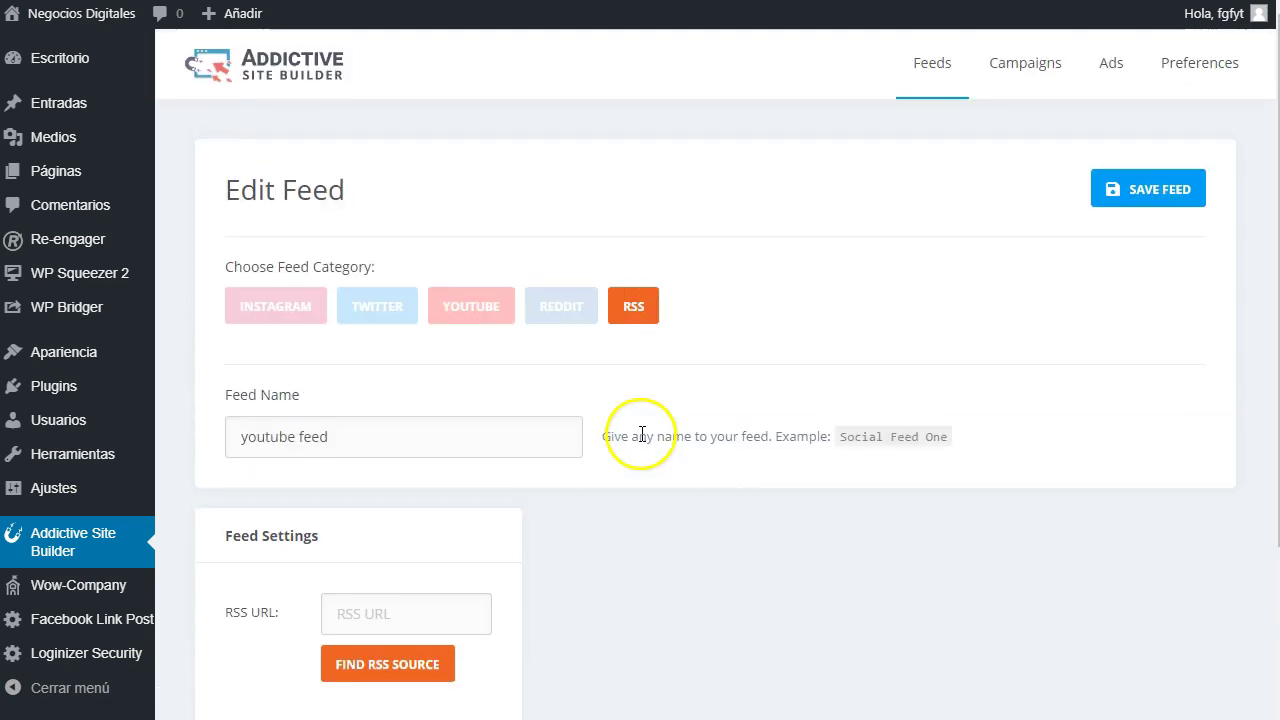
click(301, 308)
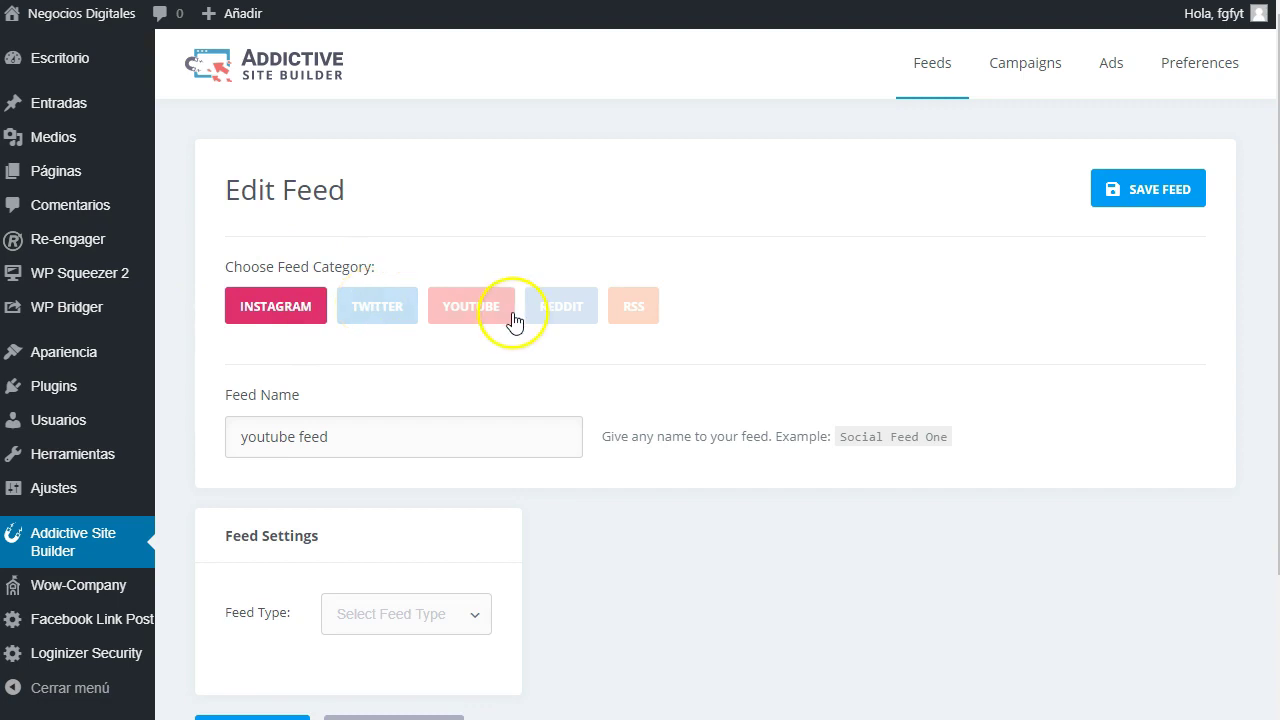
scroll(601, 489, down, 2)
scroll(598, 488, up, 2)
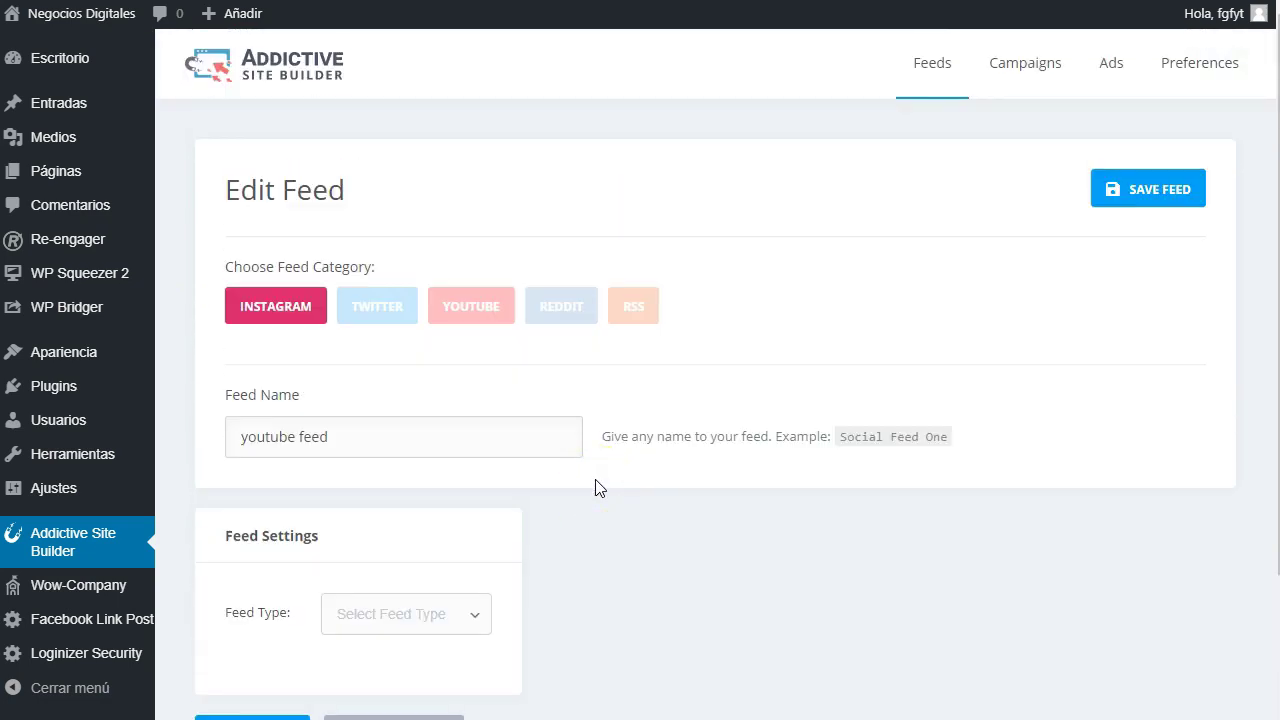
- Revisit the plugin's campaigns list and its ads list
click(1022, 65)
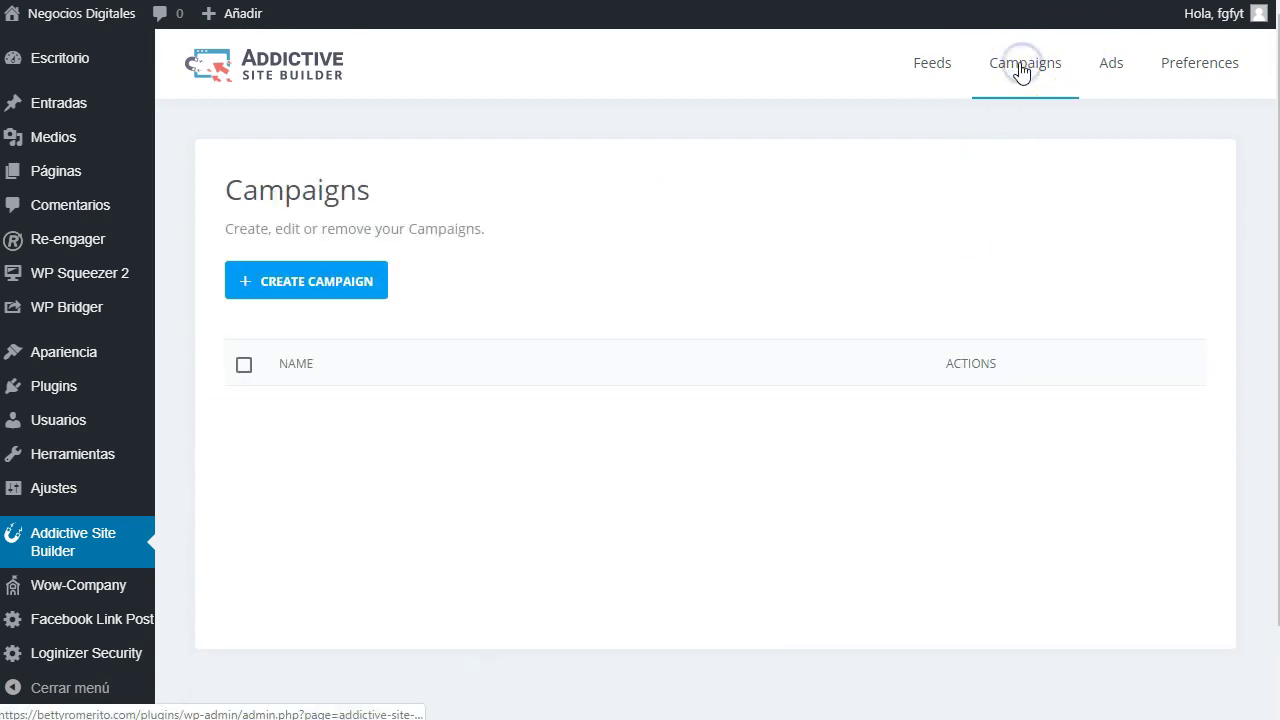
click(1110, 63)
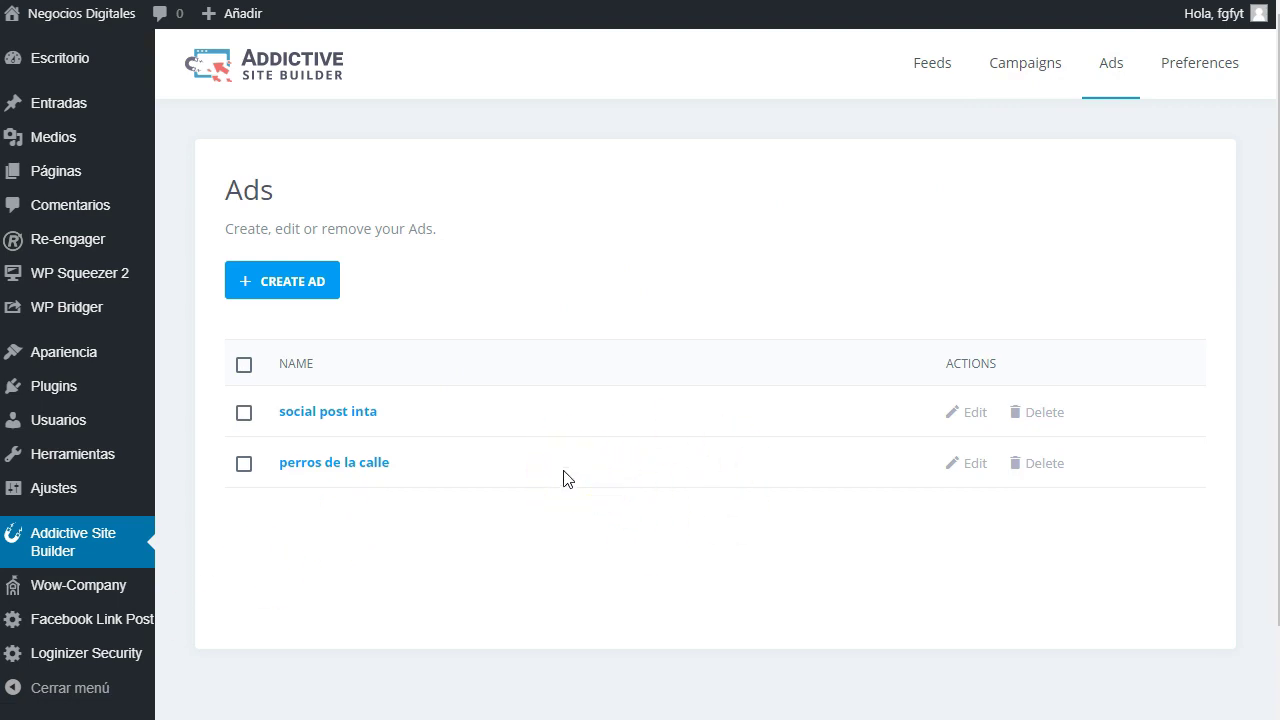
- List all the site's posts and open the newest one, "What are your thoughts", for viewing on the site
mouse_move(75, 110)
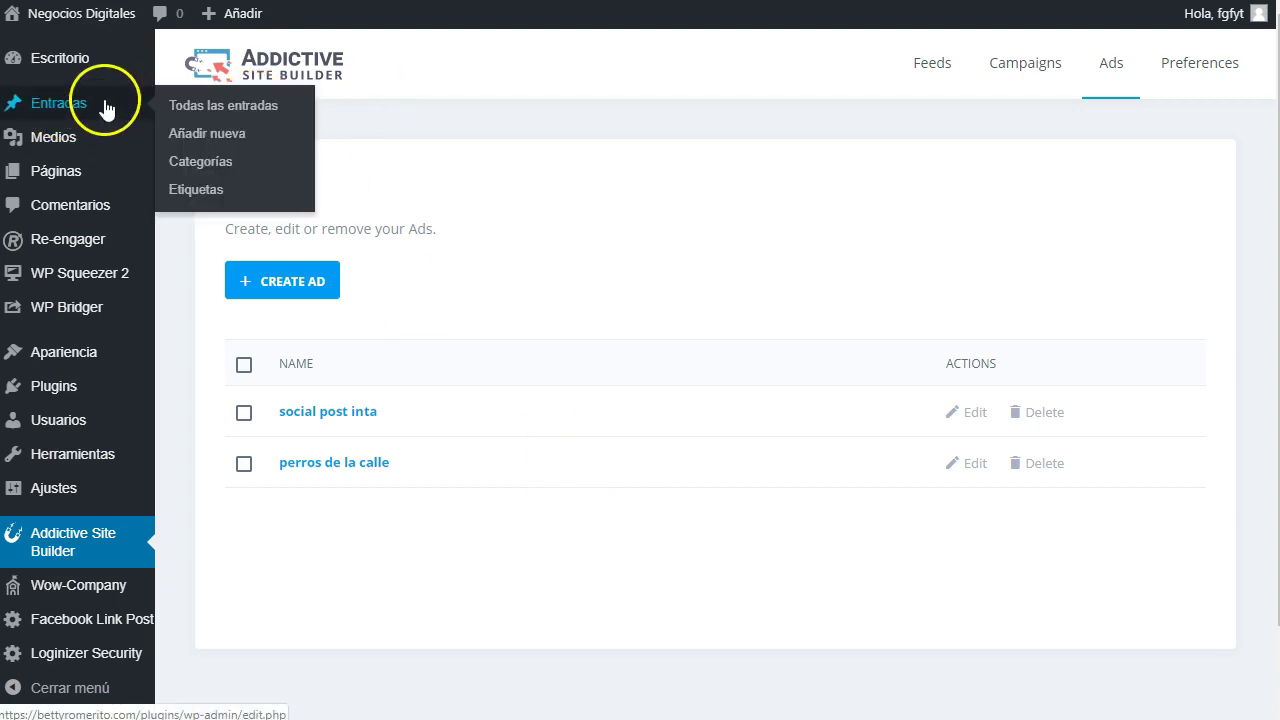
click(190, 106)
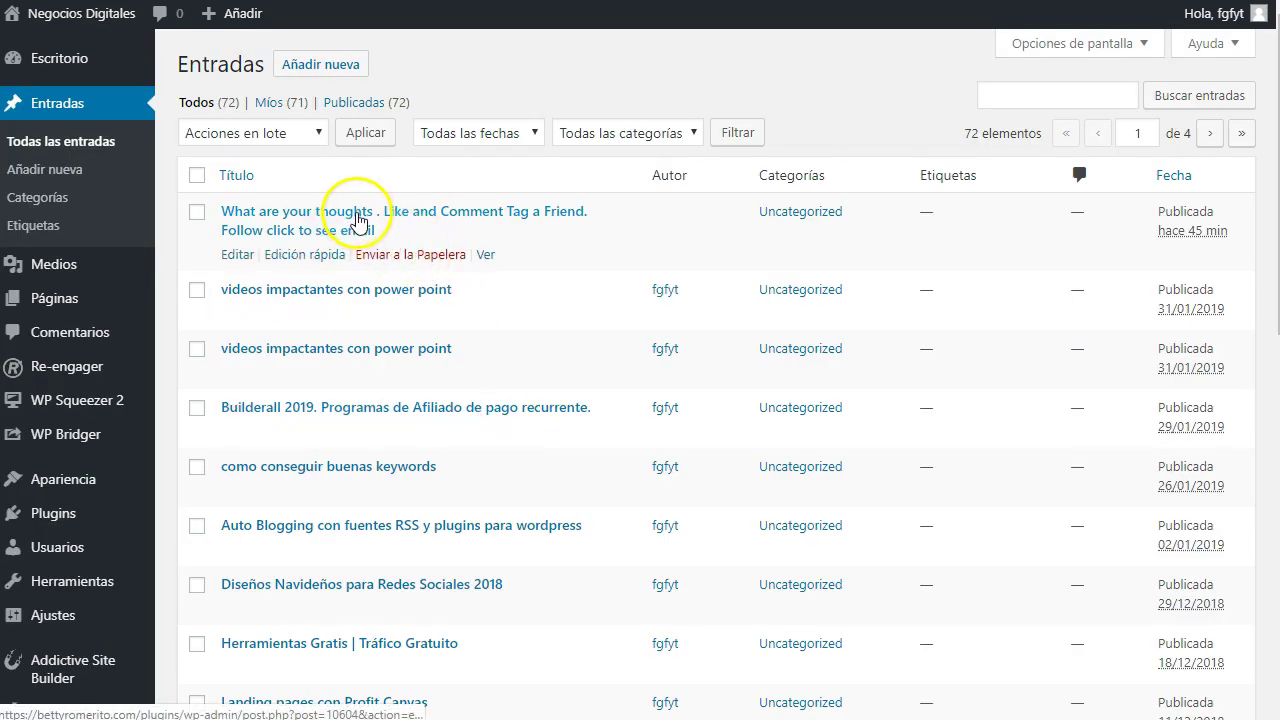
right_click(485, 254)
click(495, 264)
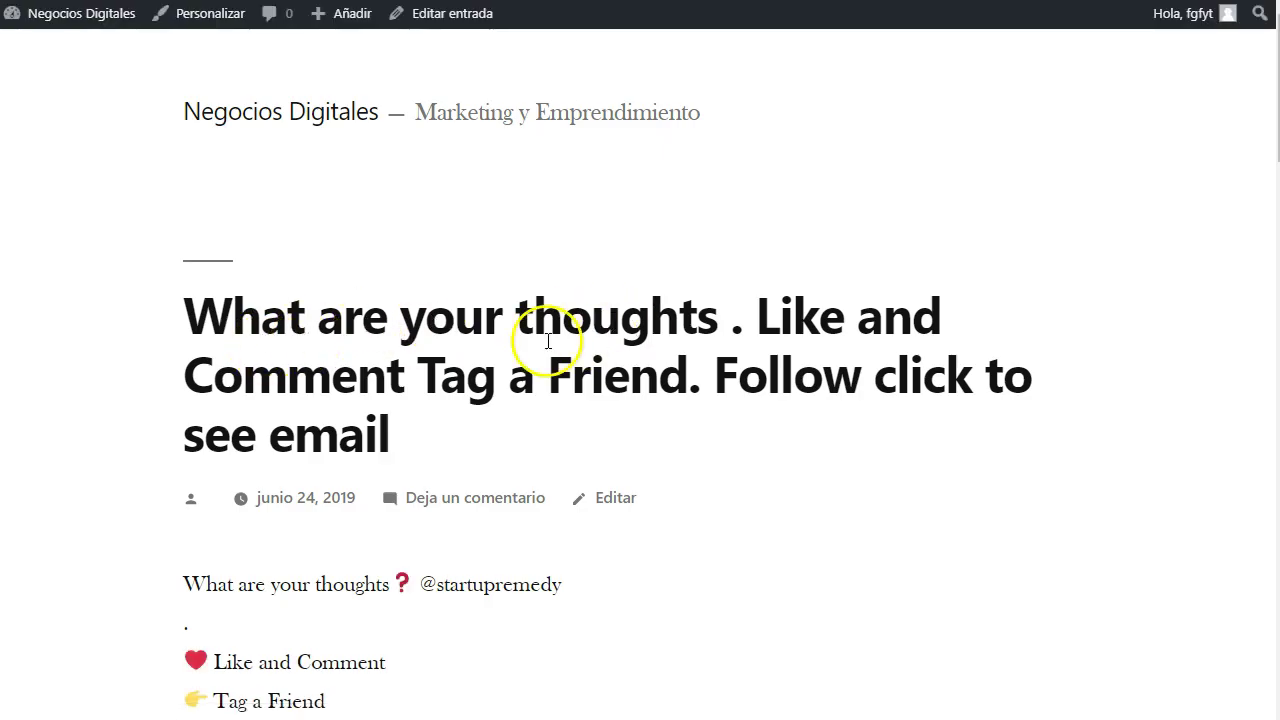
- Read through the published post, examining its title, mentioned accounts, image credit, hashtags and the comment section below
scroll(649, 360, down, 1)
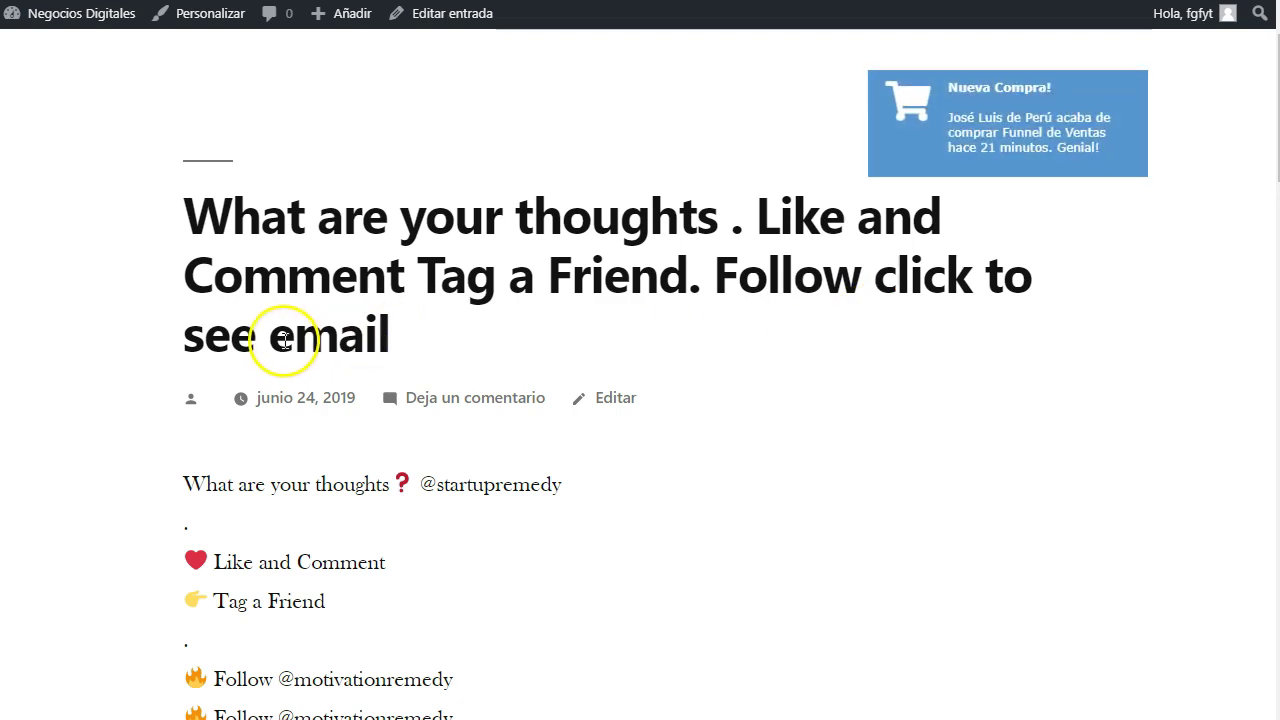
scroll(286, 343, down, 1)
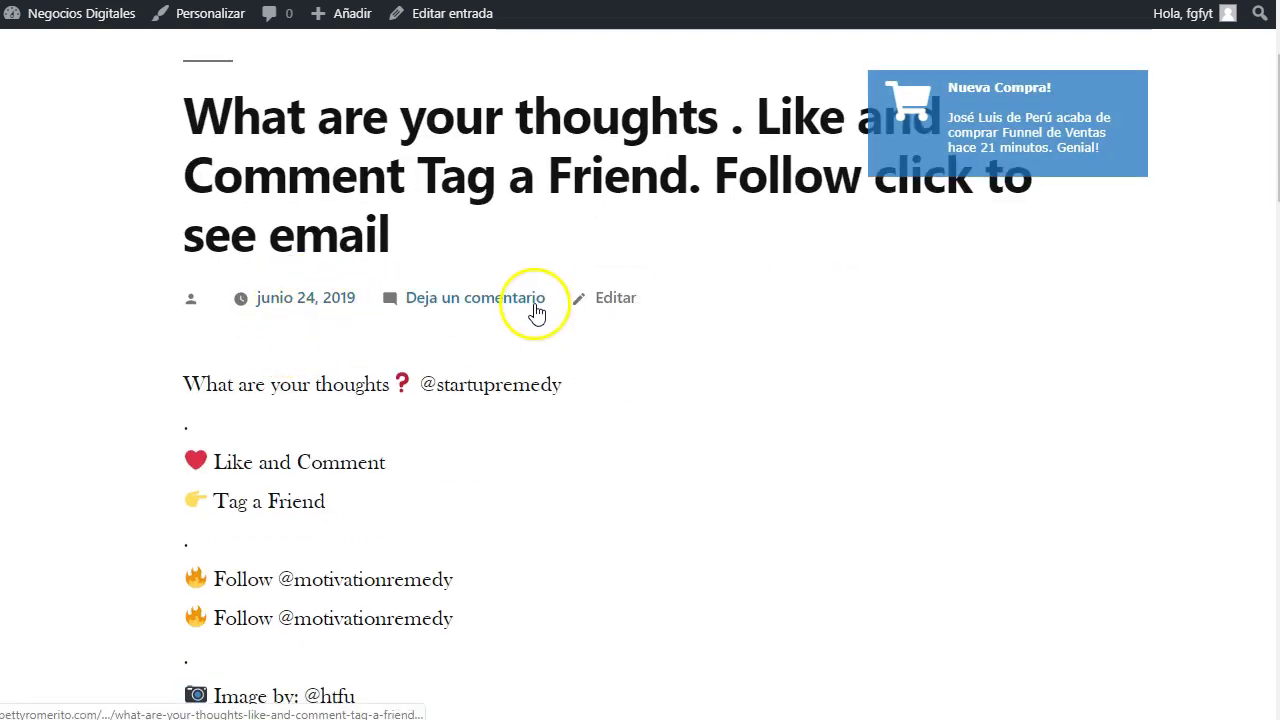
scroll(270, 345, down, 1)
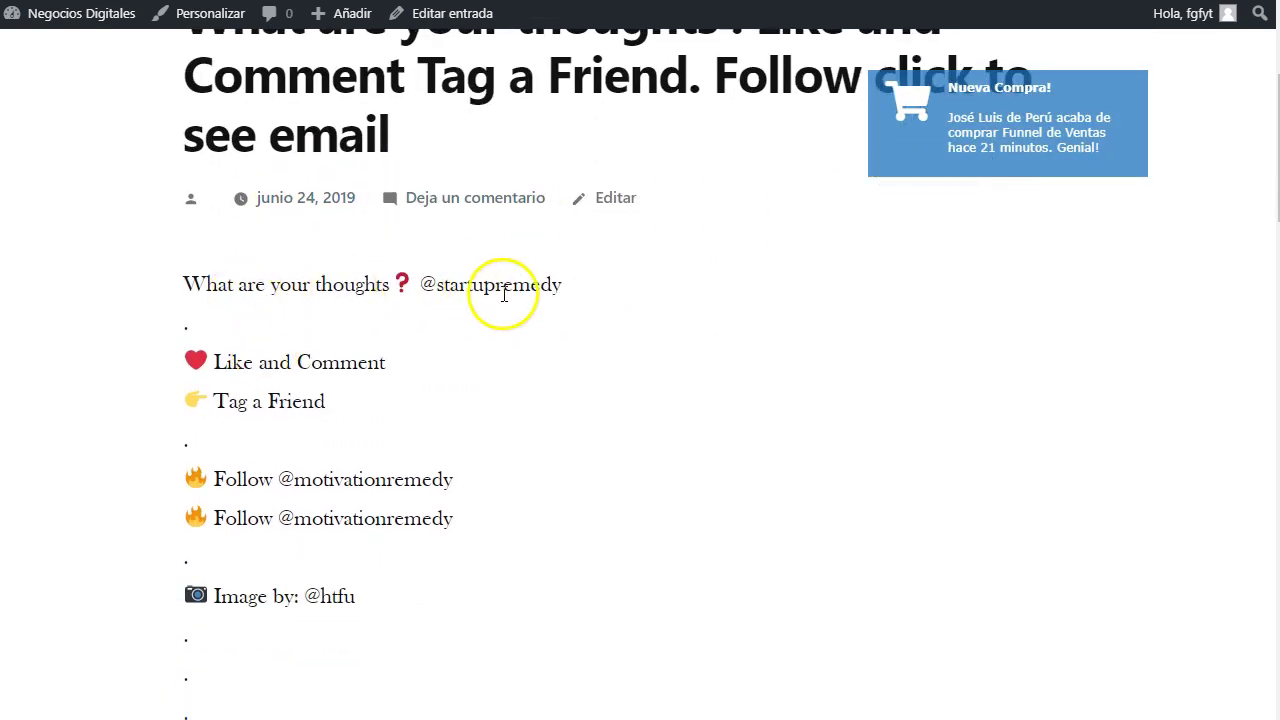
drag(421, 284, 566, 300)
click(538, 331)
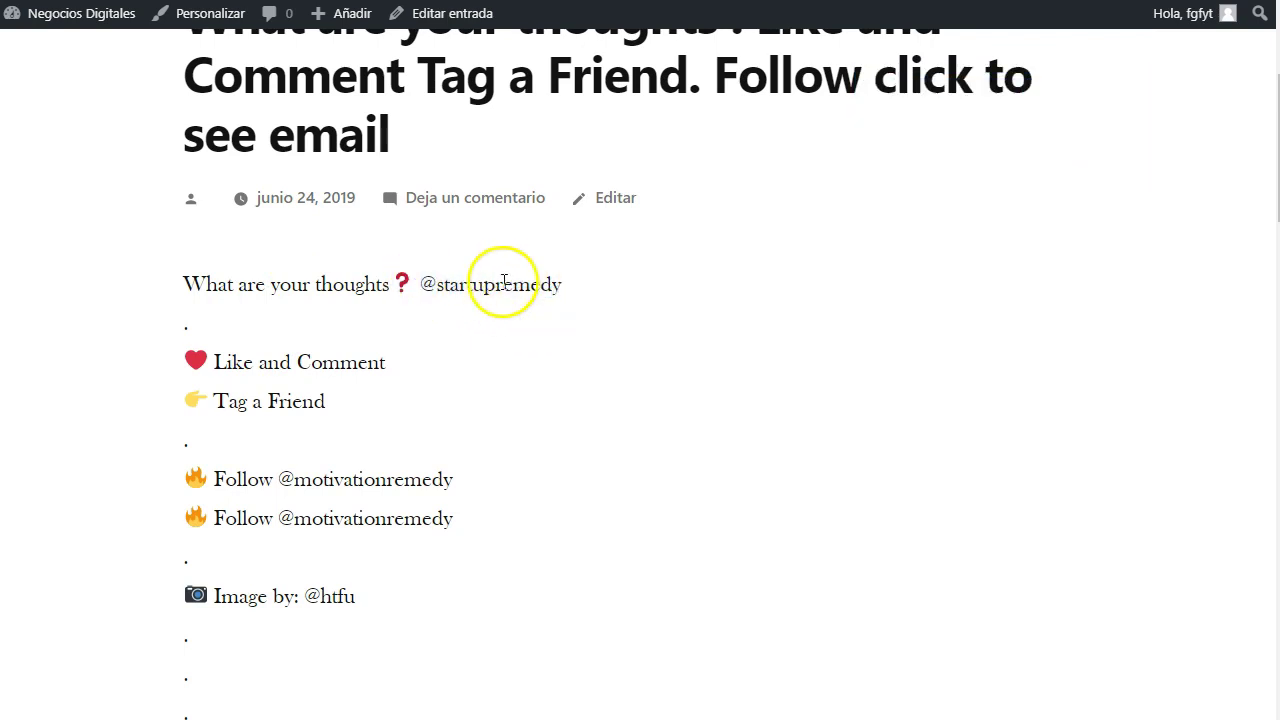
scroll(225, 460, down, 2)
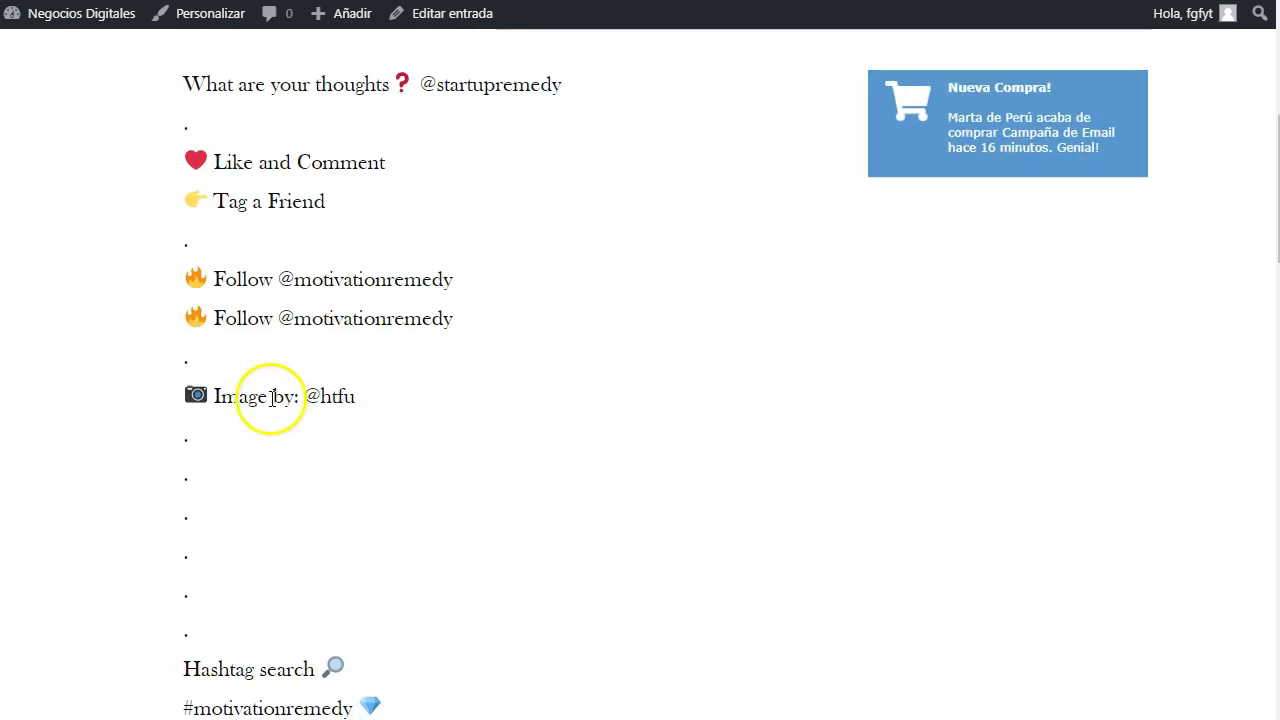
scroll(275, 340, down, 2)
scroll(240, 290, down, 2)
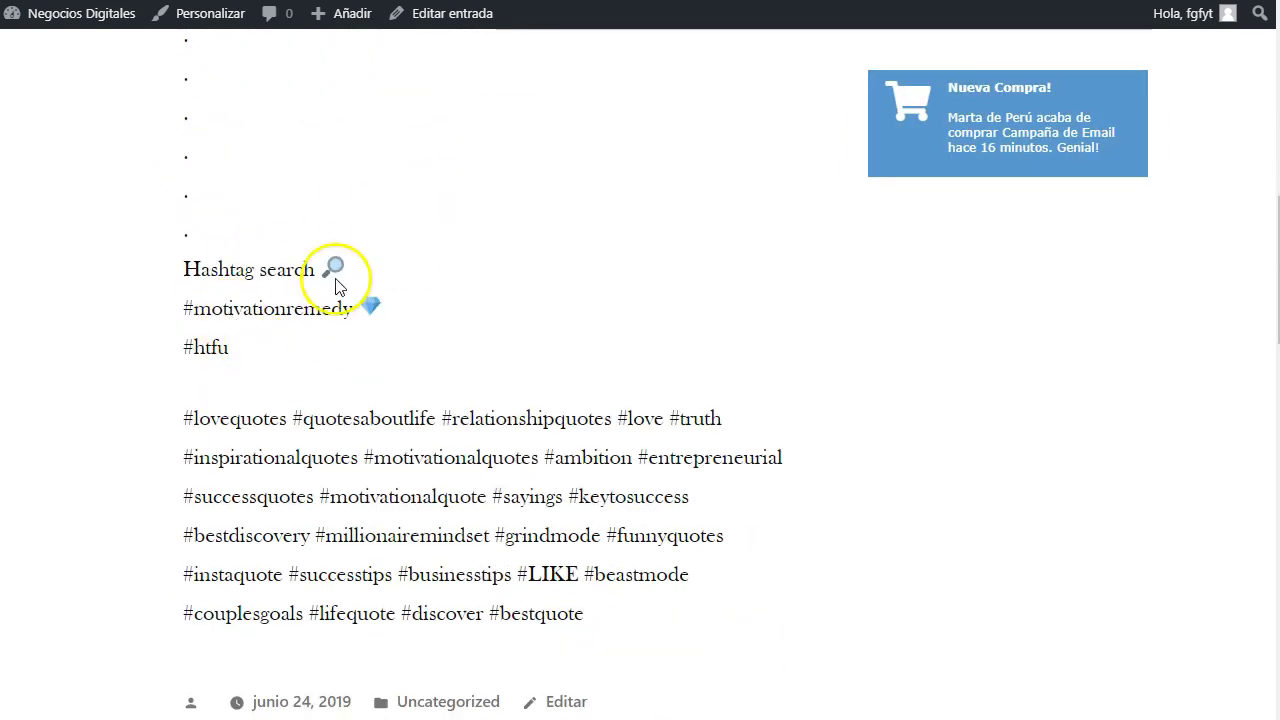
scroll(282, 392, down, 4)
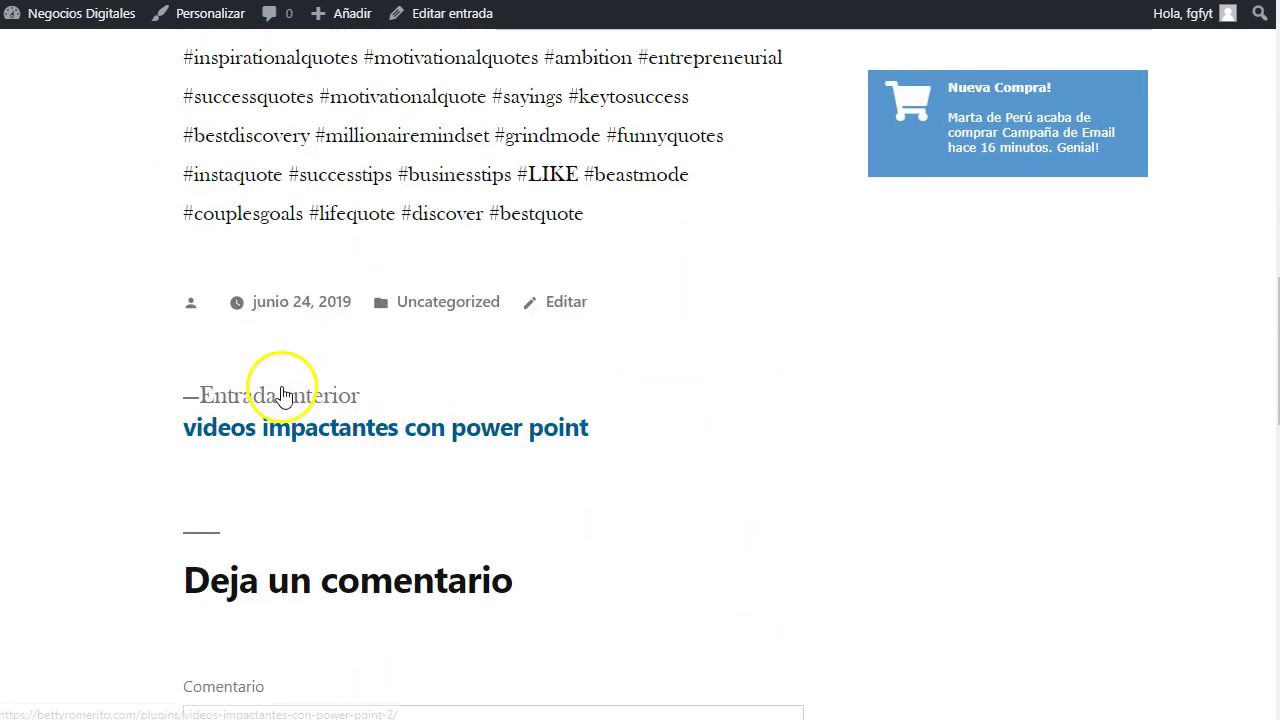
scroll(365, 315, up, 15)
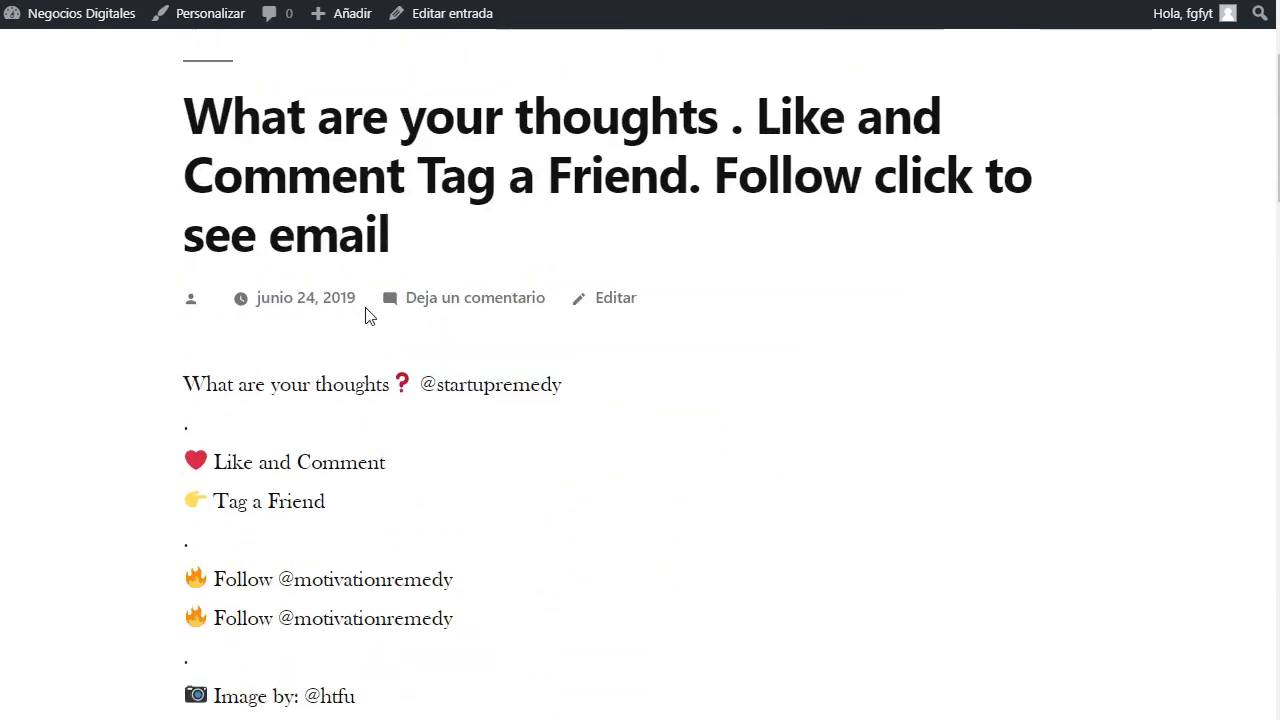
scroll(365, 315, down, 4)
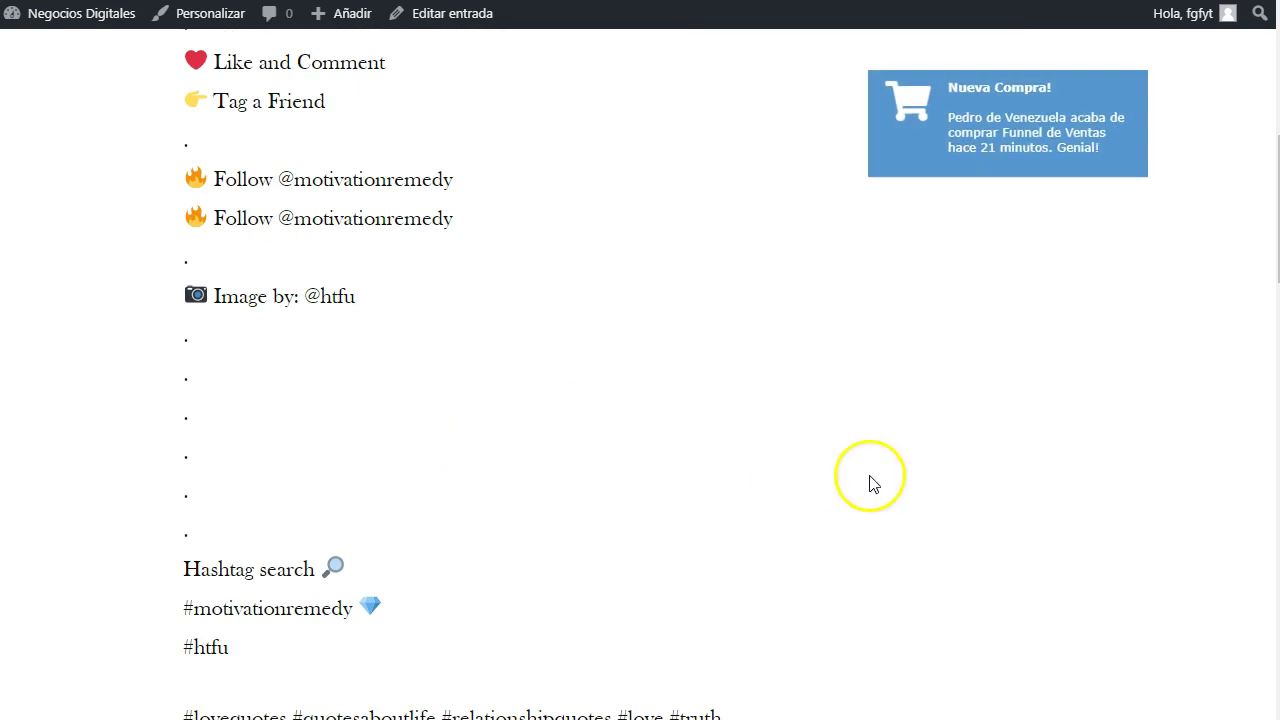
scroll(518, 340, up, 1)
scroll(518, 340, up, 6)
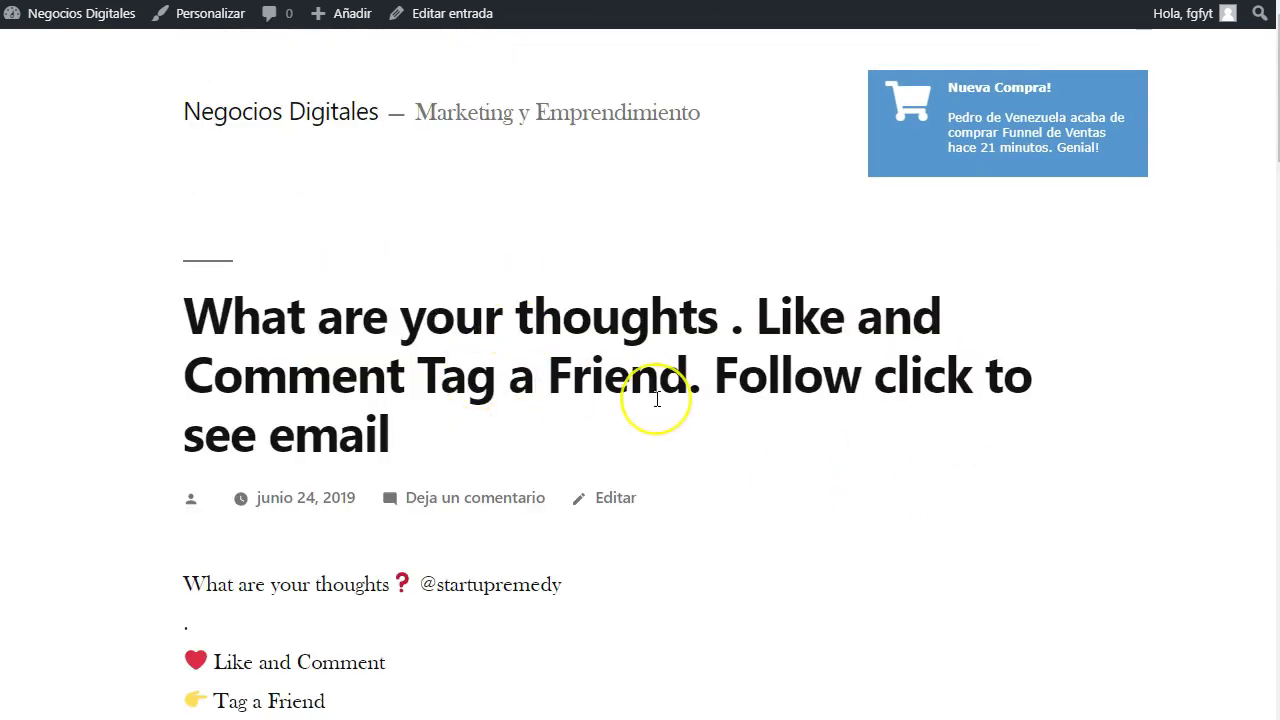
scroll(657, 400, down, 4)
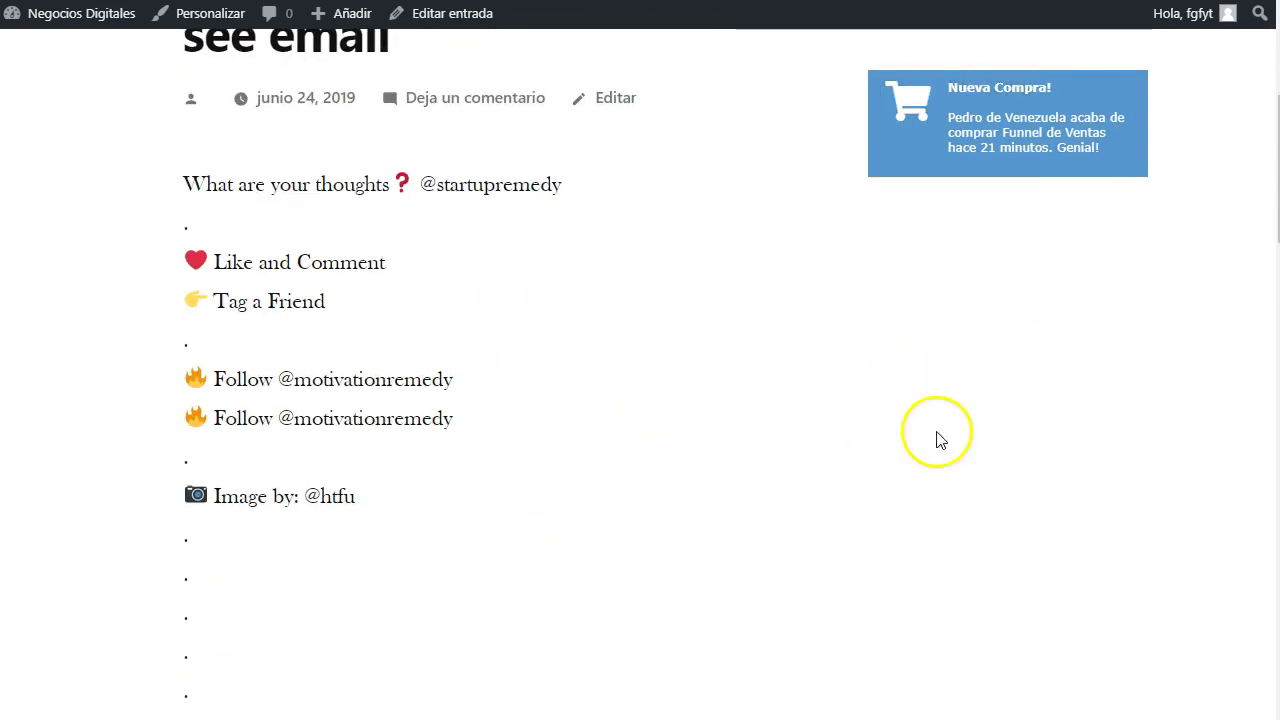
scroll(794, 437, up, 4)
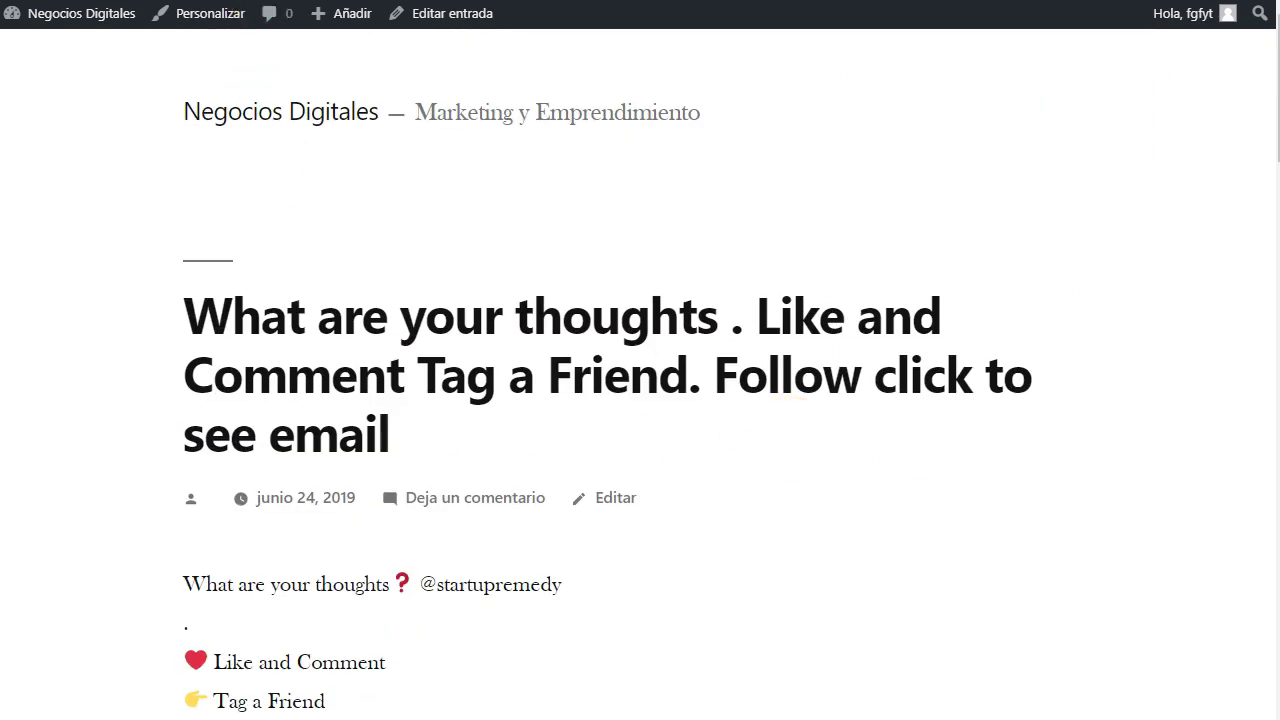
- Switch to the Addictive Site Builder sales page and examine its license pricing, content sources, developer section, testimonials and setup steps
key(alt+Left)
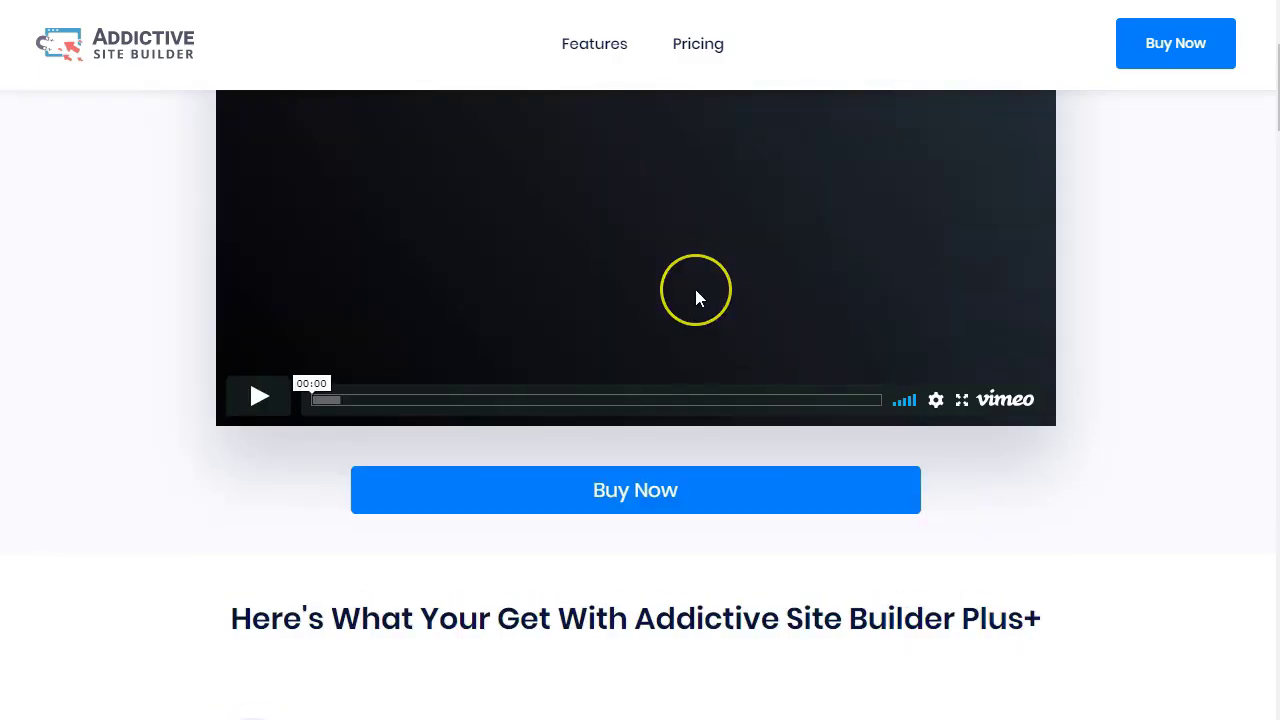
scroll(697, 290, down, 1)
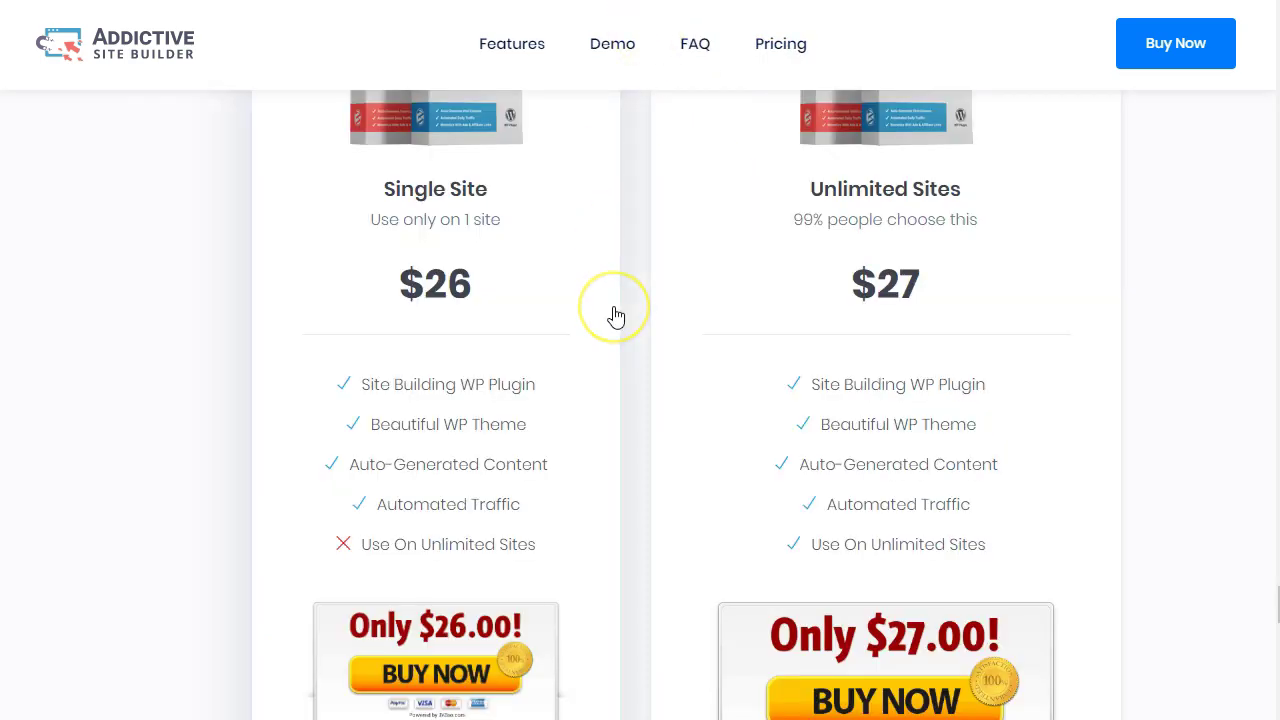
scroll(614, 306, down, 5)
scroll(614, 316, up, 10)
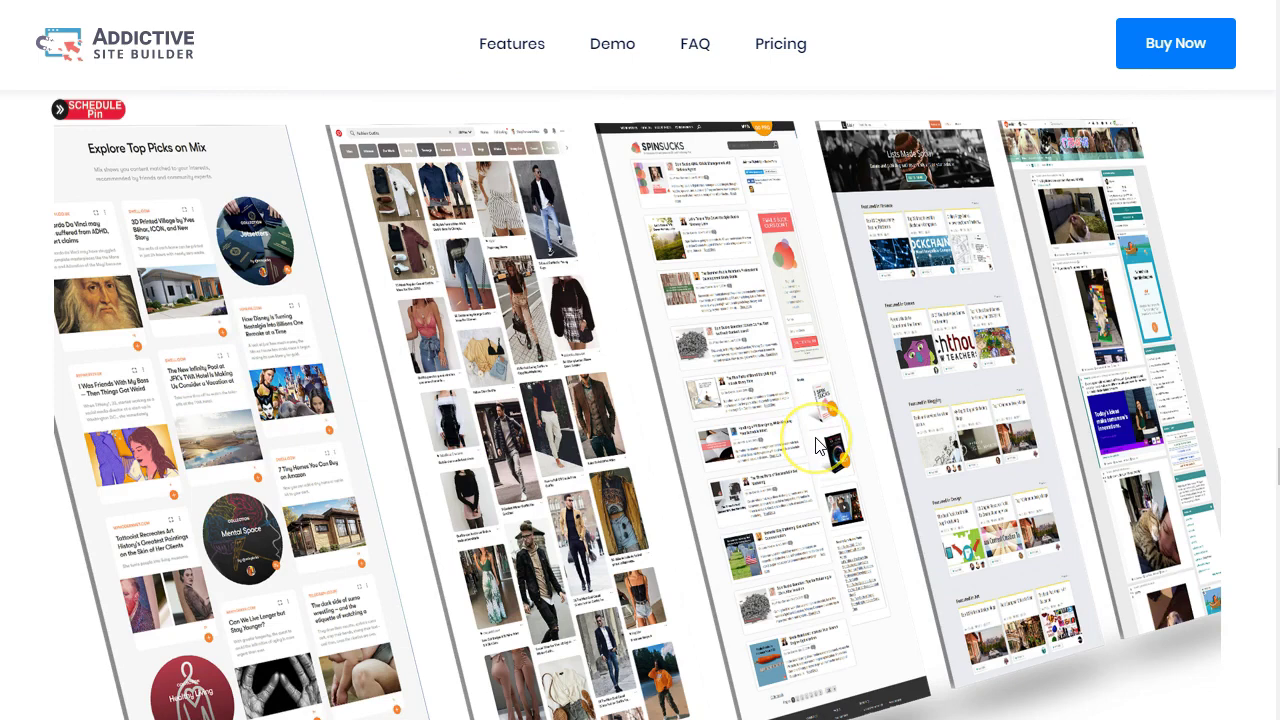
scroll(818, 446, up, 5)
scroll(818, 446, down, 10)
scroll(818, 446, down, 12)
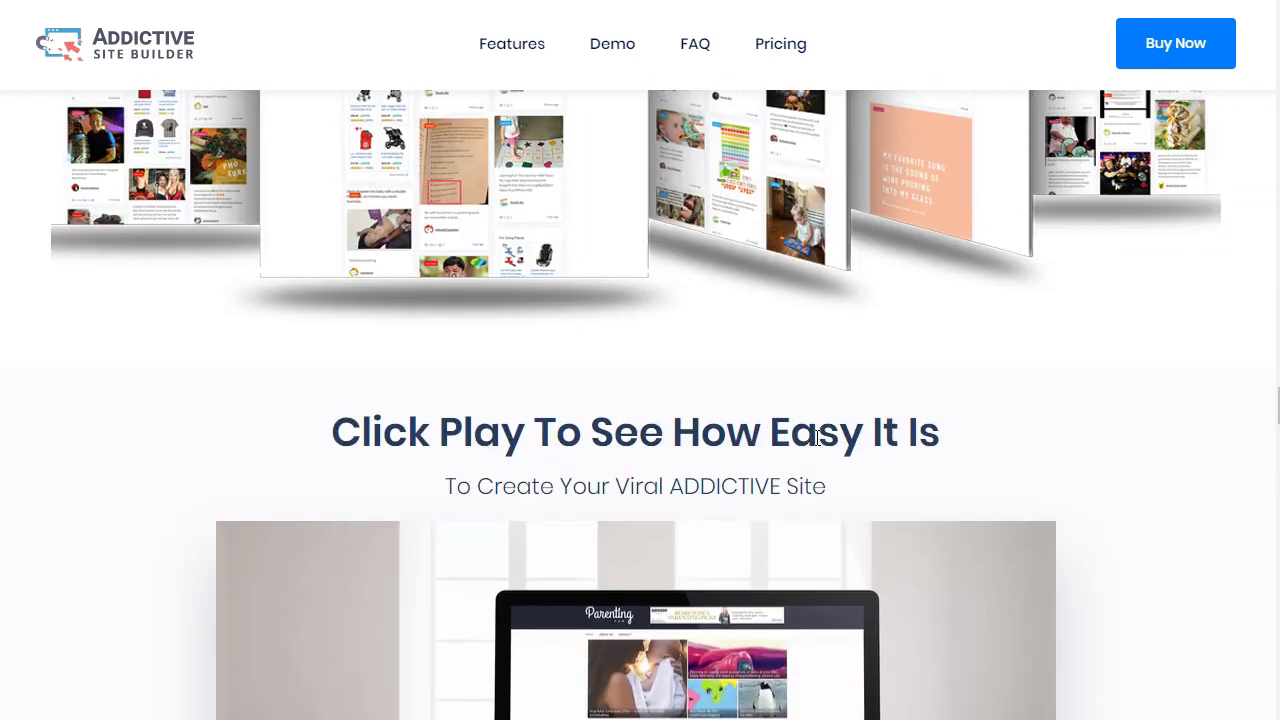
scroll(818, 446, down, 12)
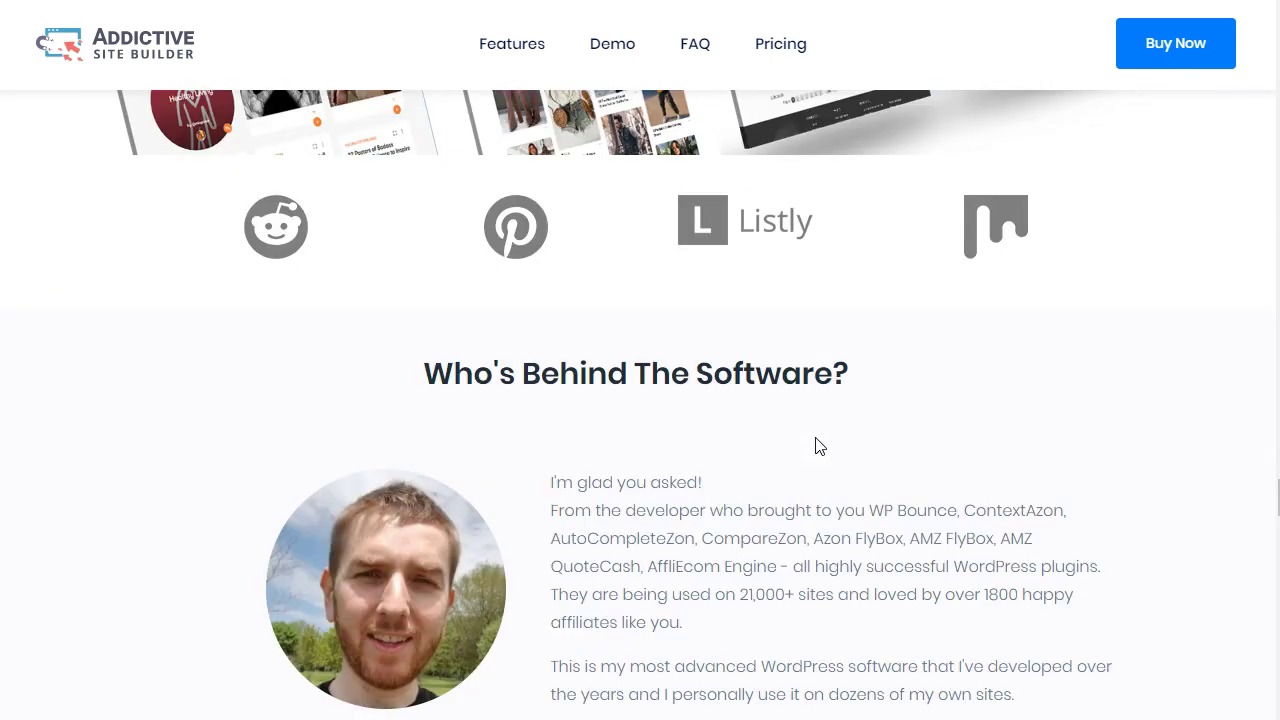
scroll(818, 446, down, 2)
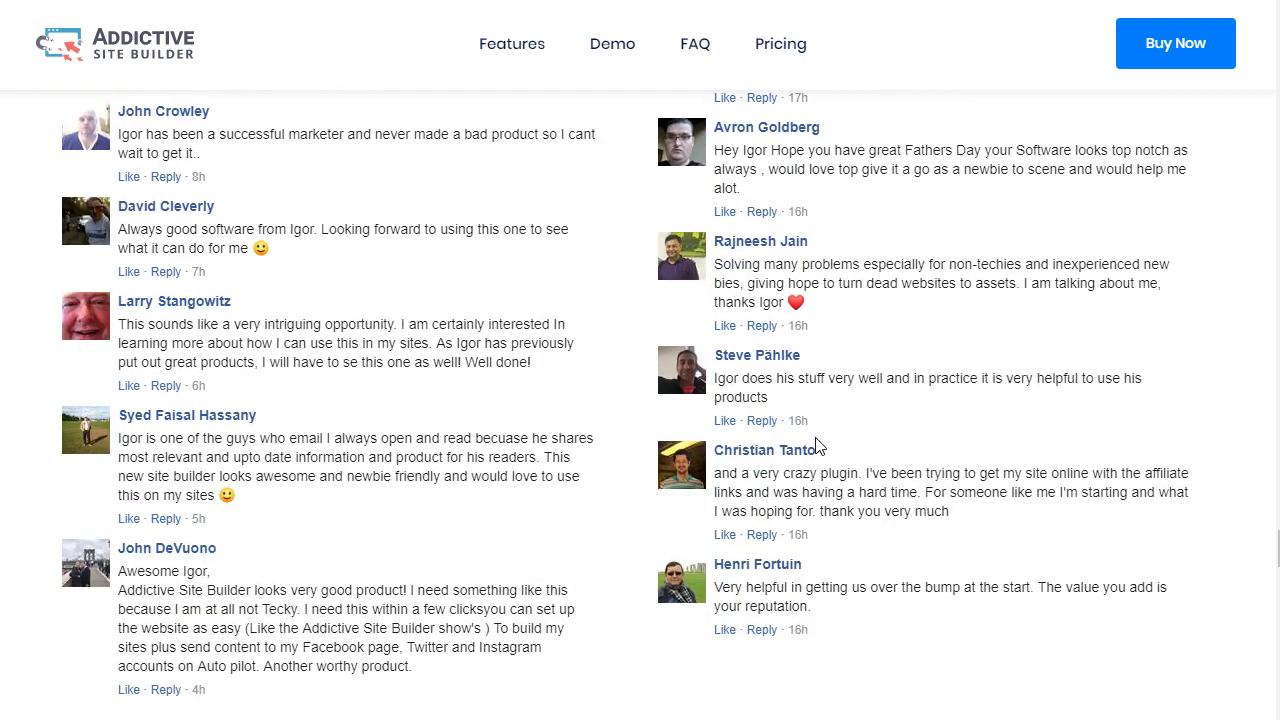
scroll(818, 446, up, 12)
scroll(818, 446, up, 10)
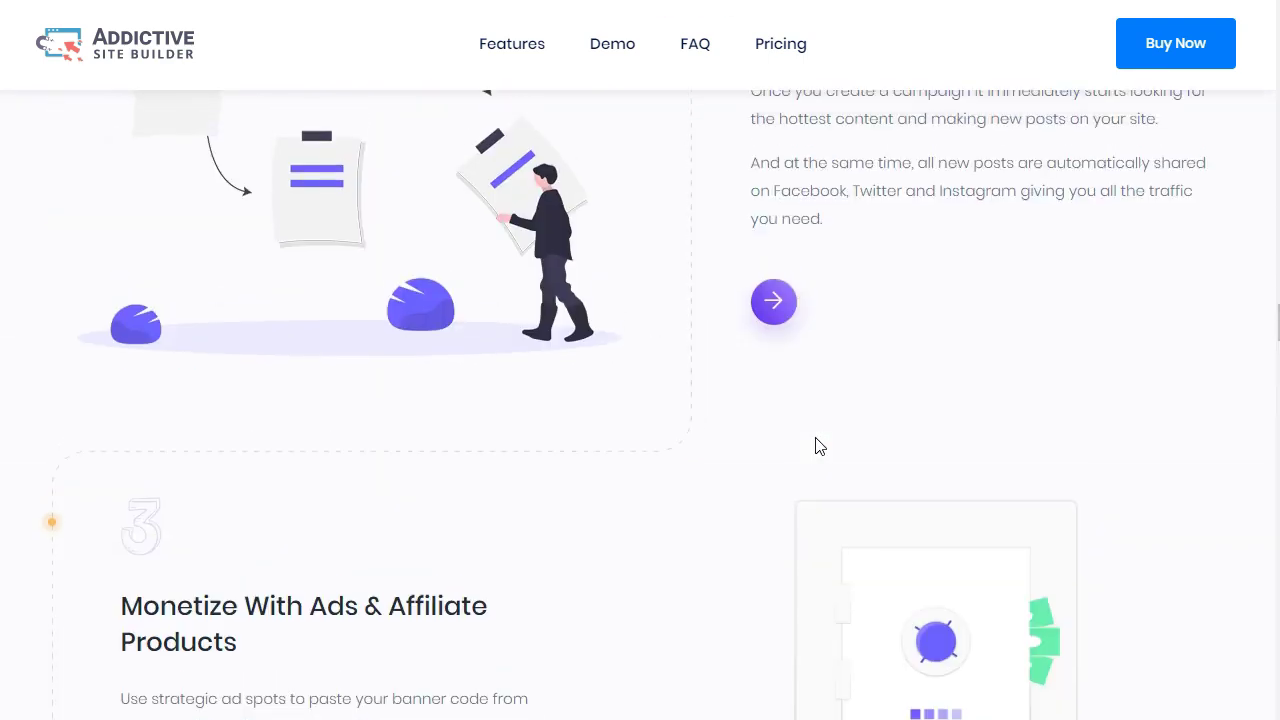
scroll(818, 446, down, 3)
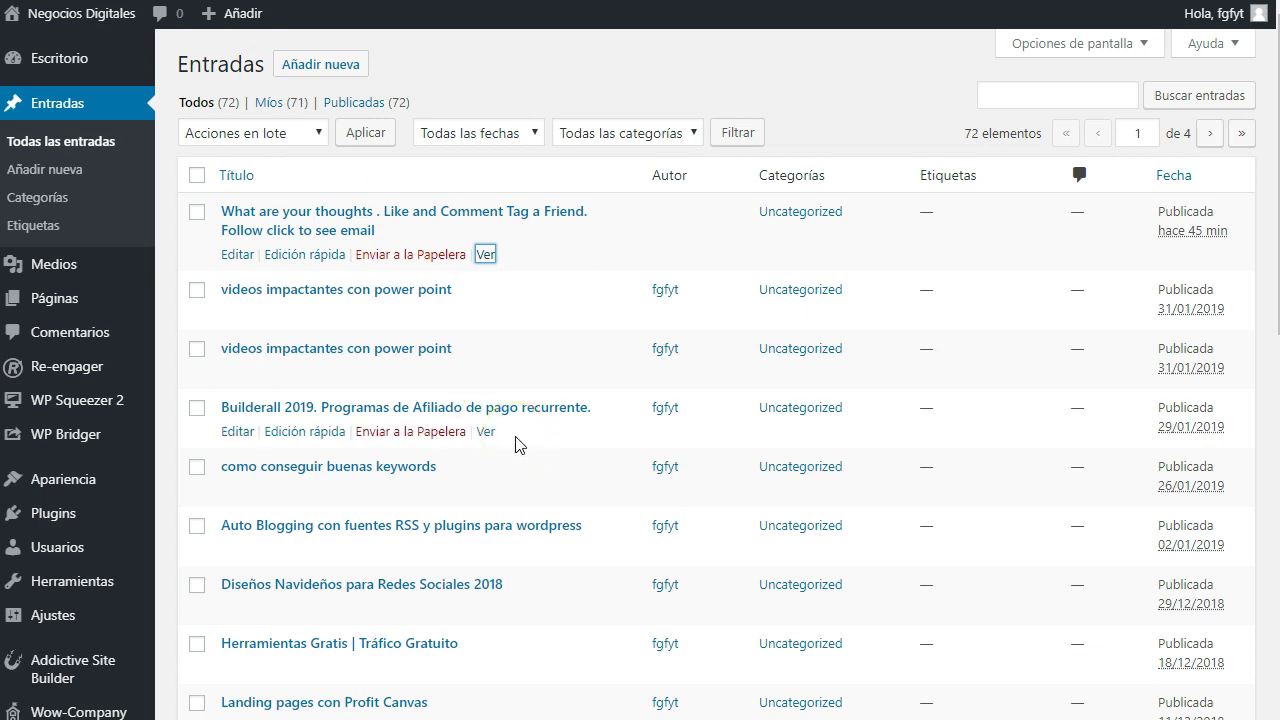
- Open the newest post, "What are your thoughts", for viewing and look through the site's list of all posts
click(486, 254)
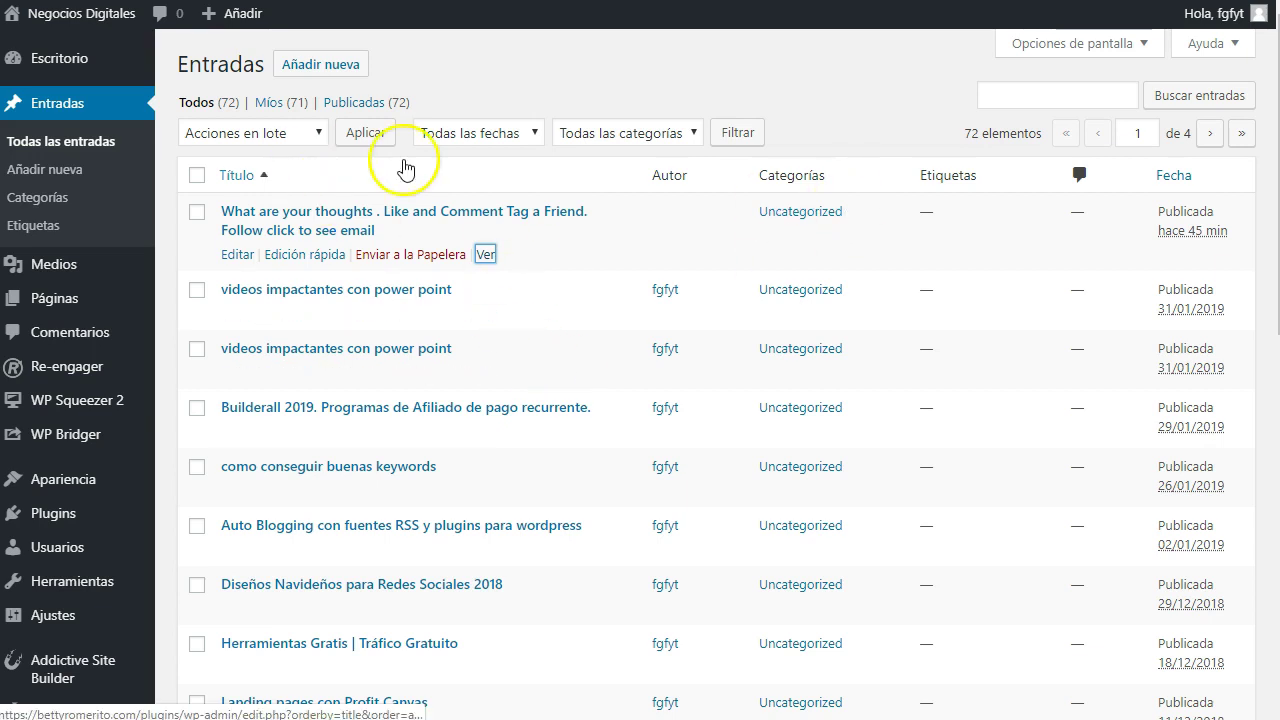
scroll(346, 412, down, 3)
scroll(350, 412, down, 5)
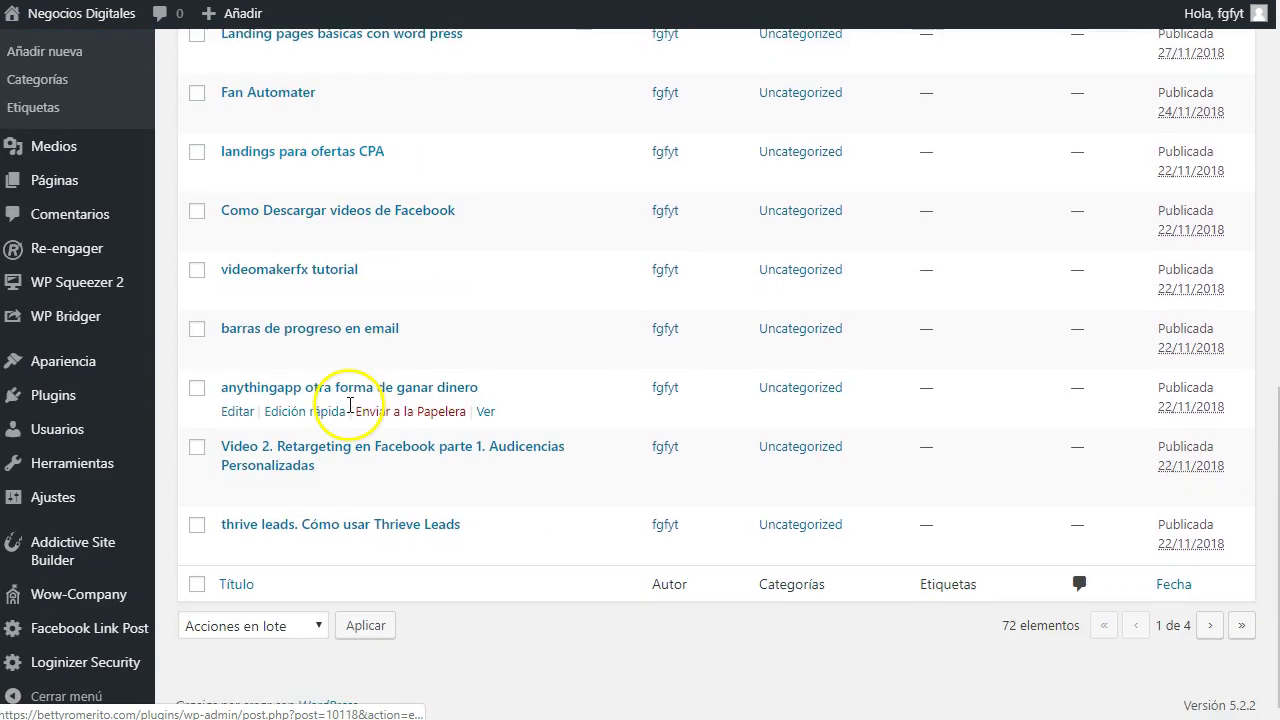
scroll(350, 412, up, 9)
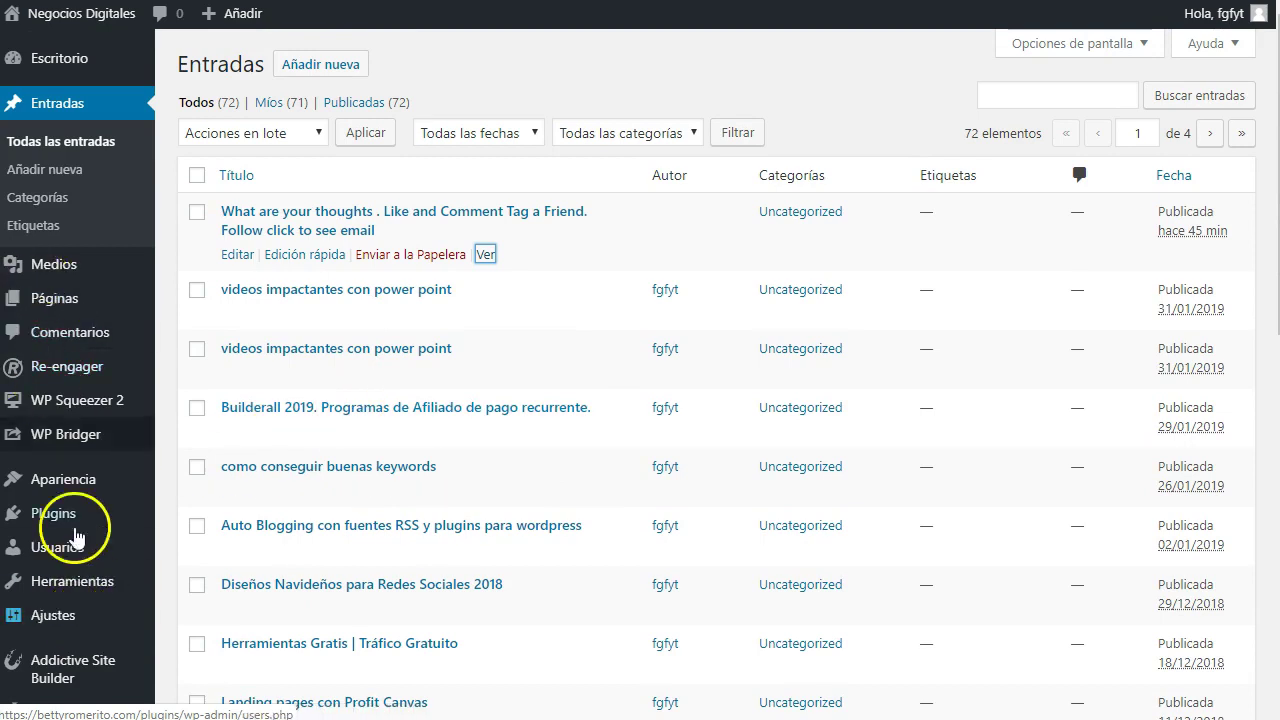
- Return to the Addictive Site Builder plugin and open its feeds section
scroll(62, 508, down, 2)
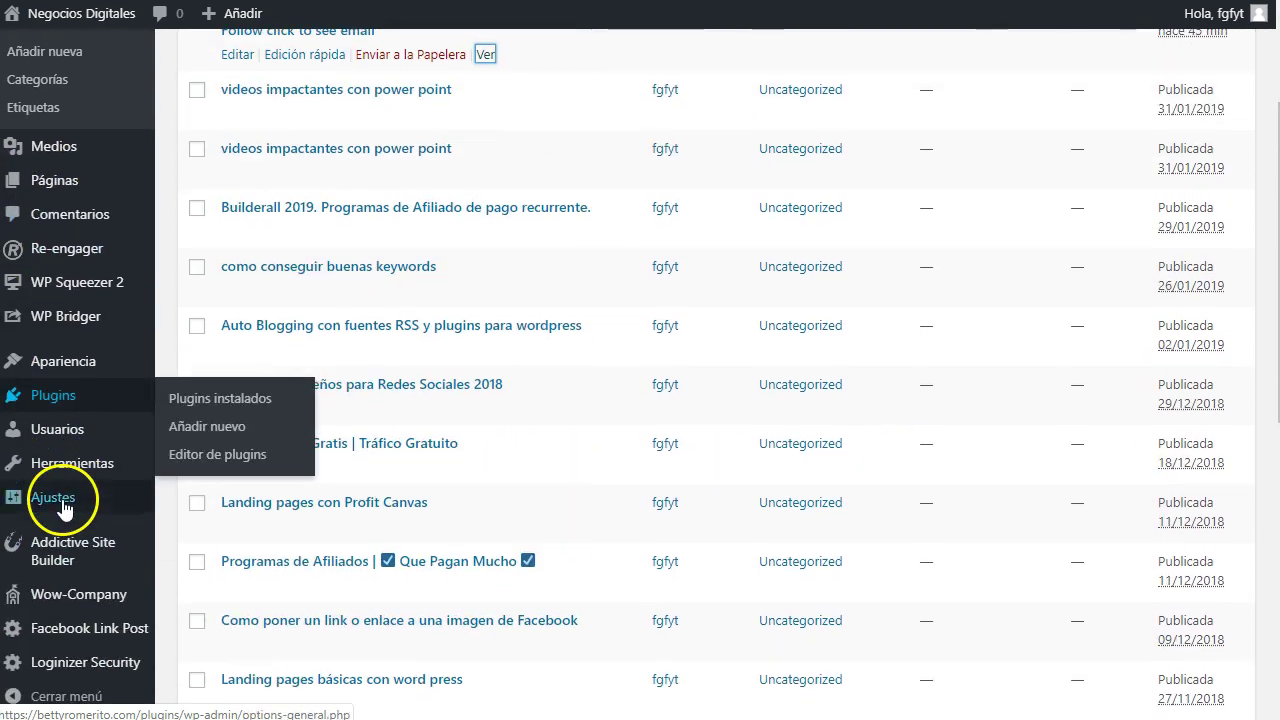
click(60, 560)
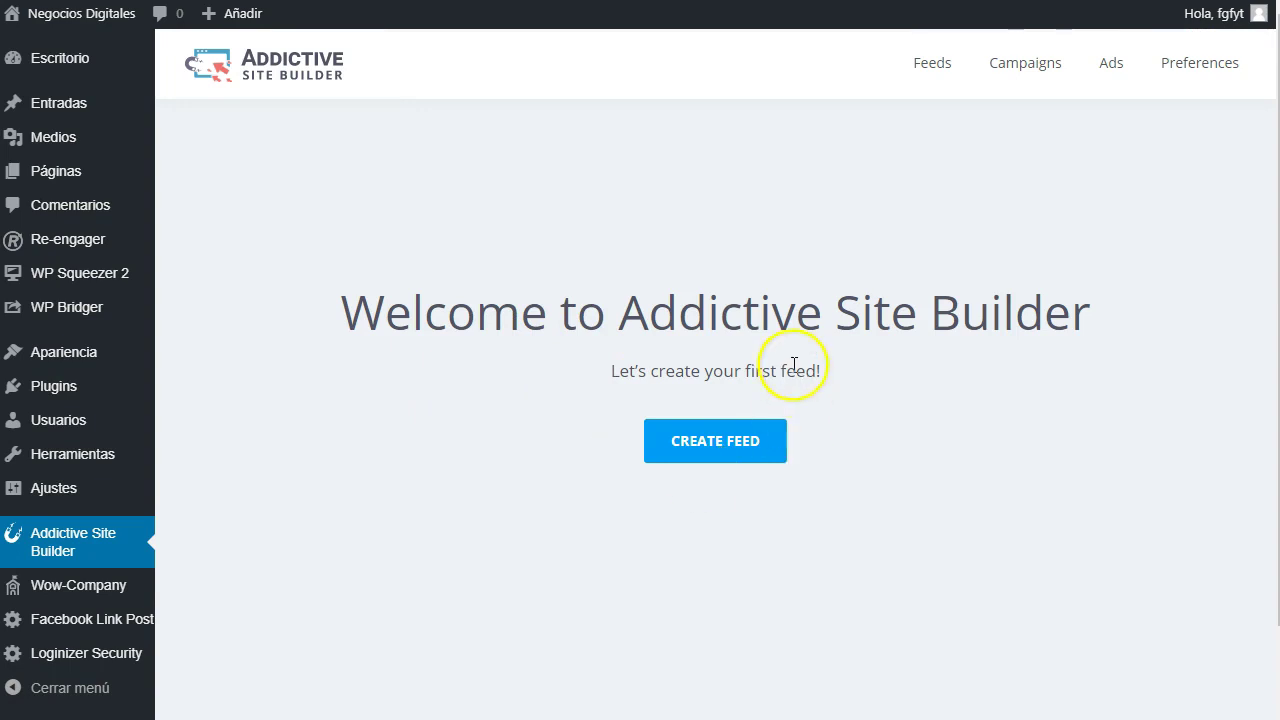
click(928, 60)
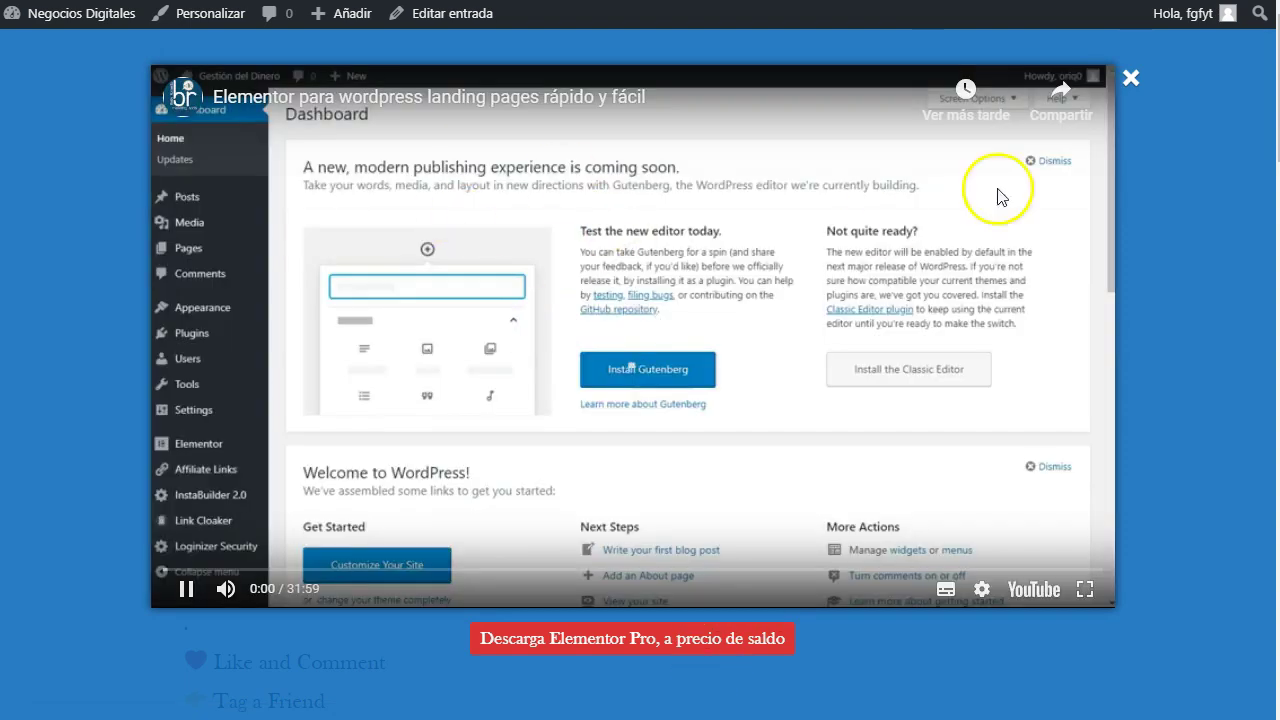
- Close the Elementor video popup over the published post and review the sales page's social traffic features and introductory video section
click(1130, 80)
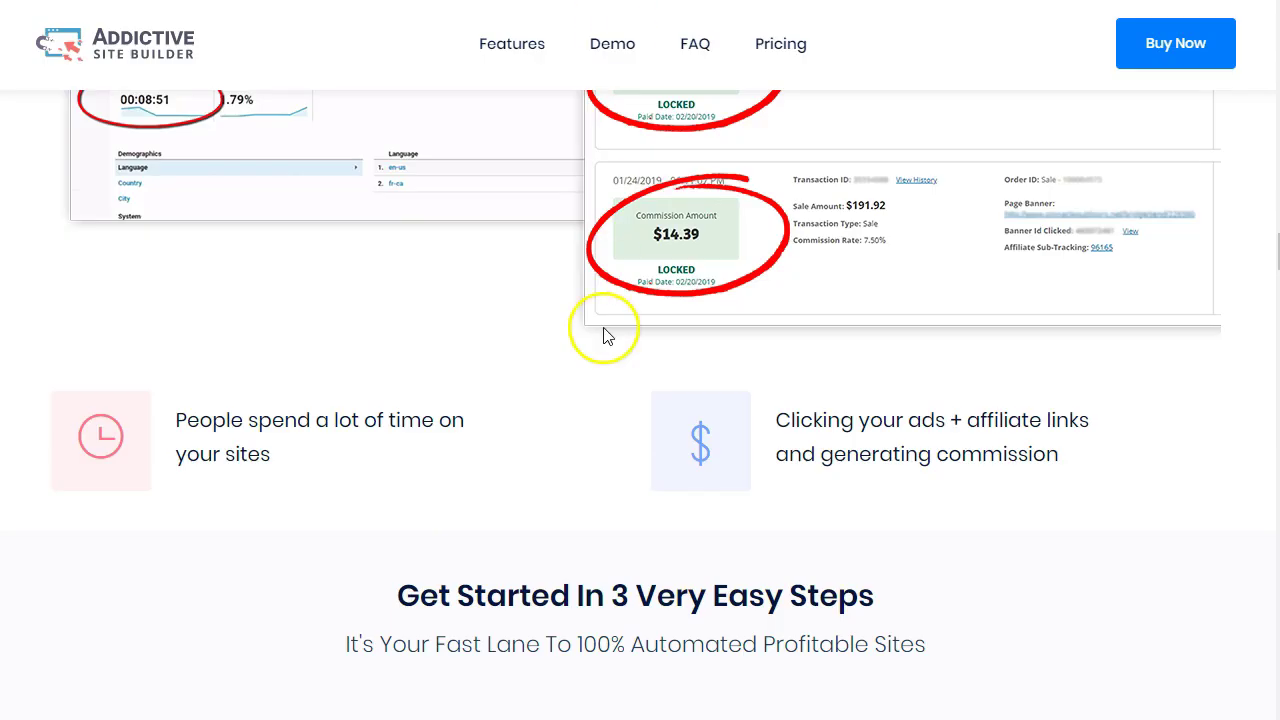
scroll(600, 331, up, 10)
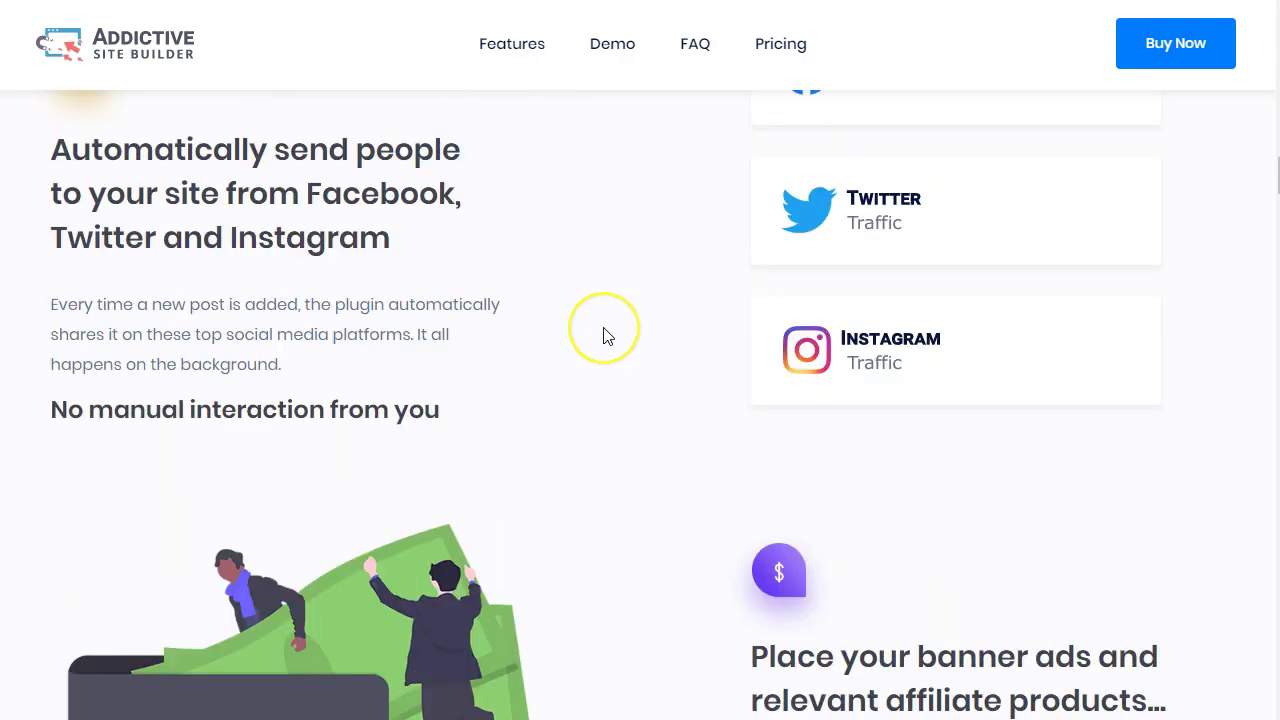
scroll(604, 334, up, 10)
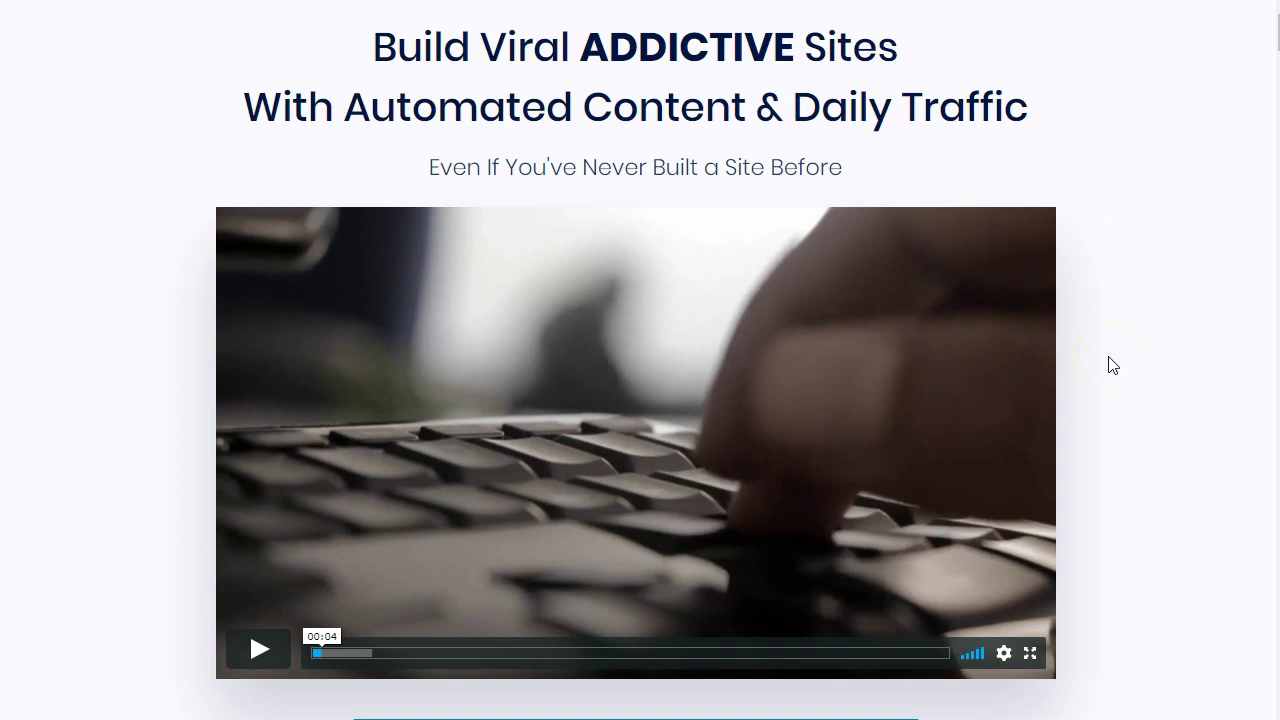
scroll(1108, 365, down, 1)
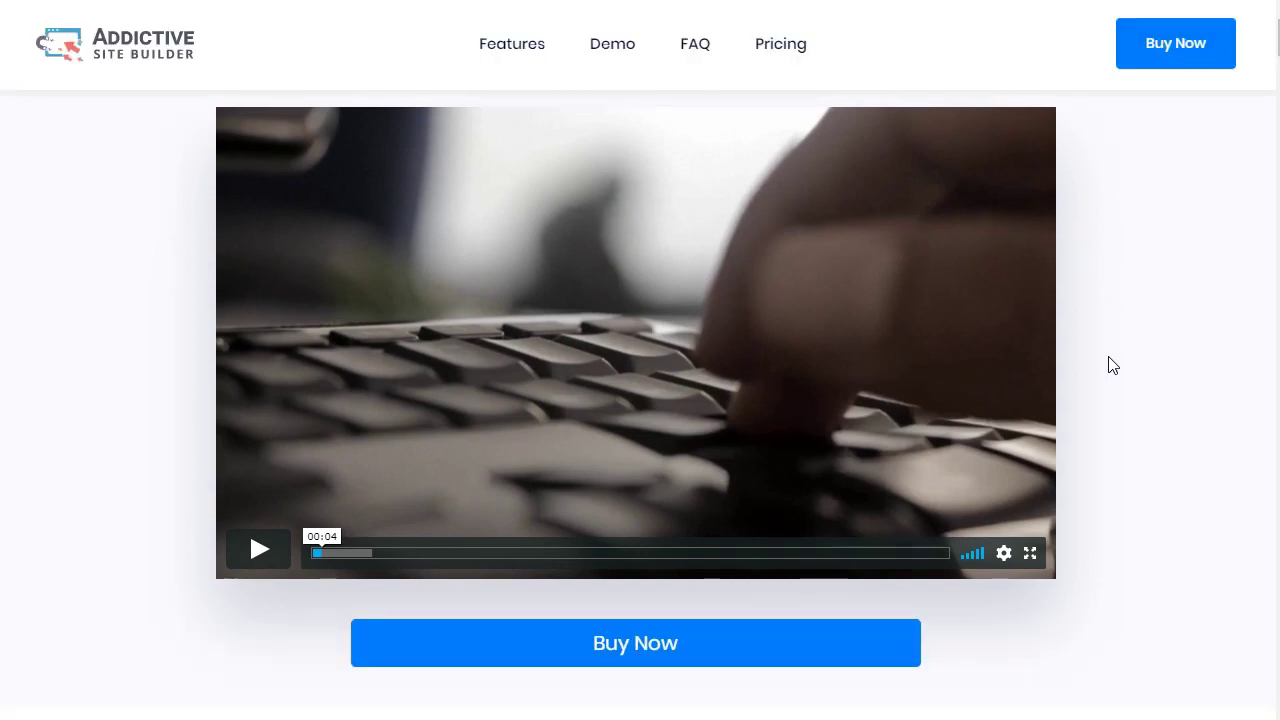
scroll(1108, 365, up, 1)
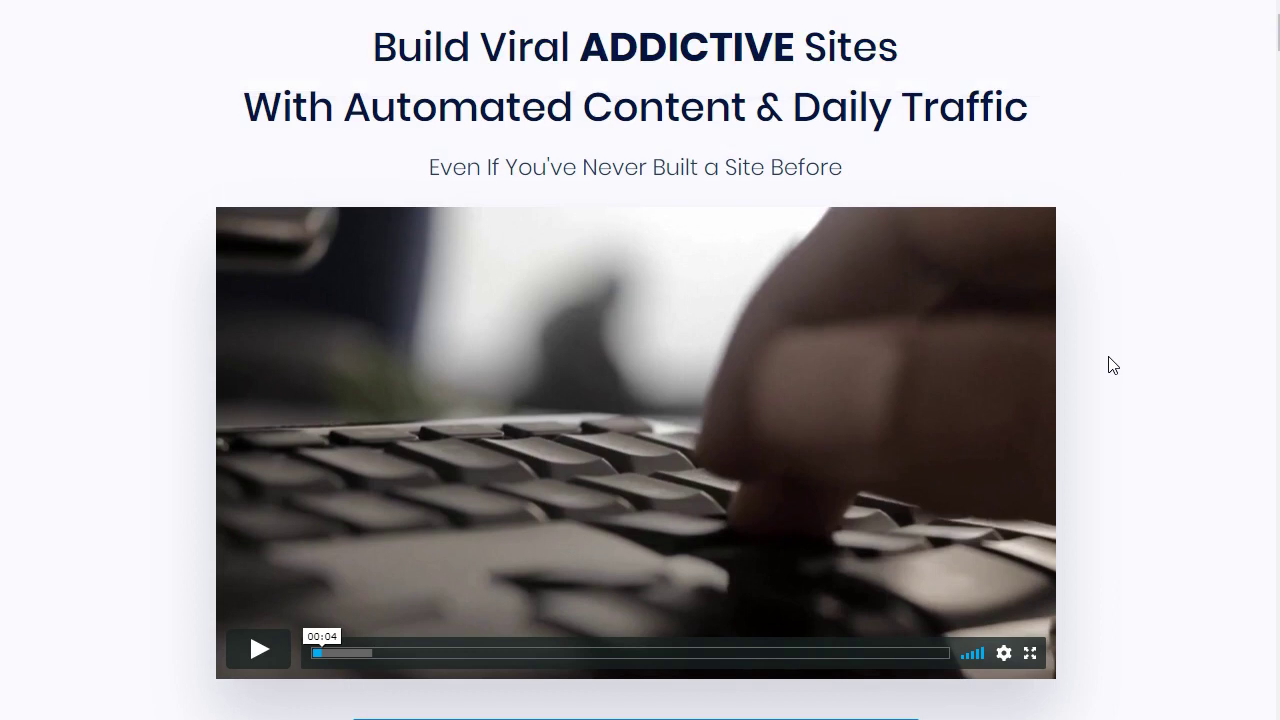